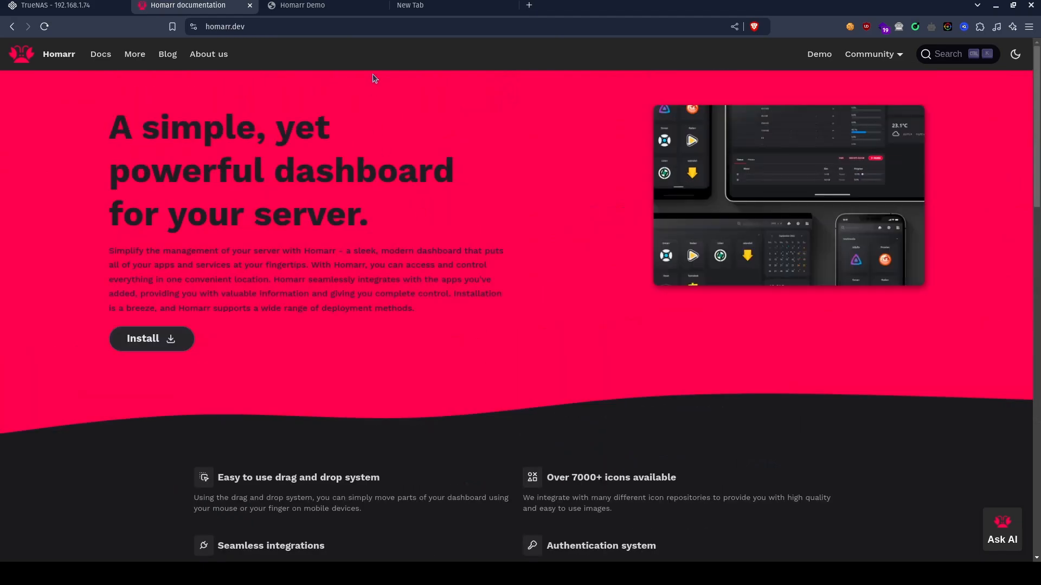
# Look over the Homarr demo dashboard, the browser's start page with its app shortcuts, and the Homarr documentation site.
pyautogui.click(290, 11)
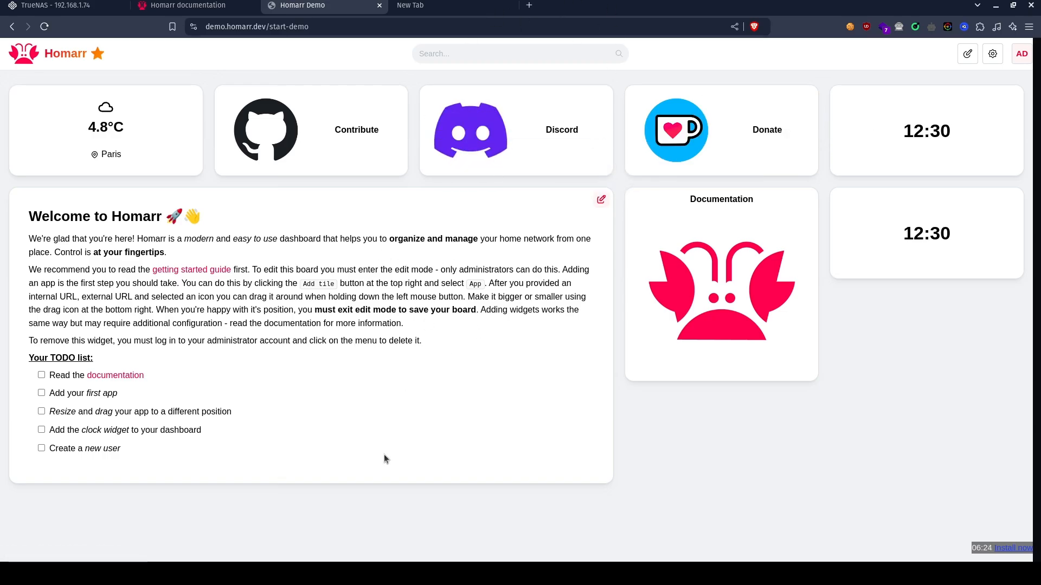
pyautogui.click(421, 16)
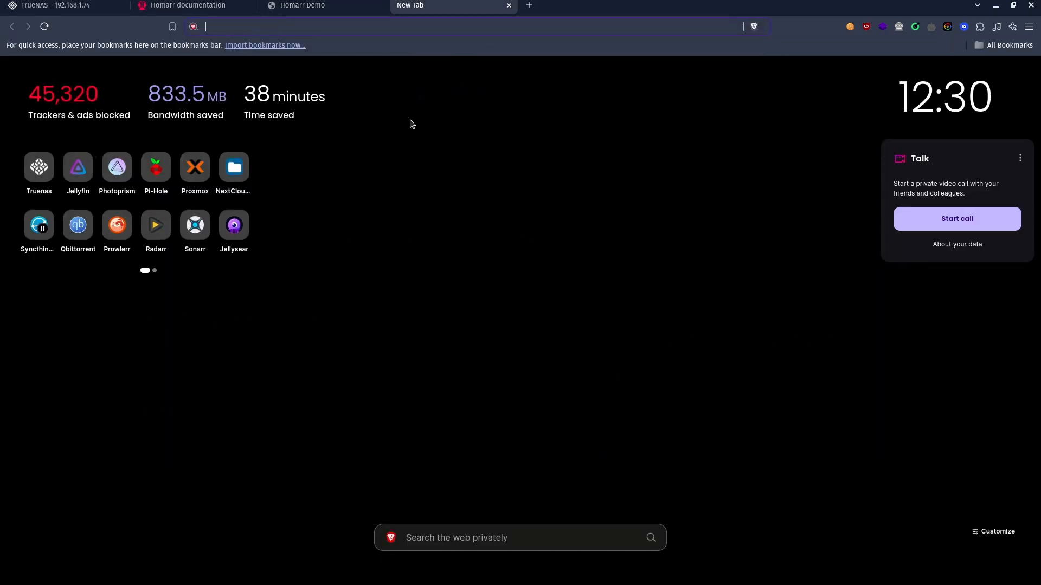
pyautogui.click(307, 6)
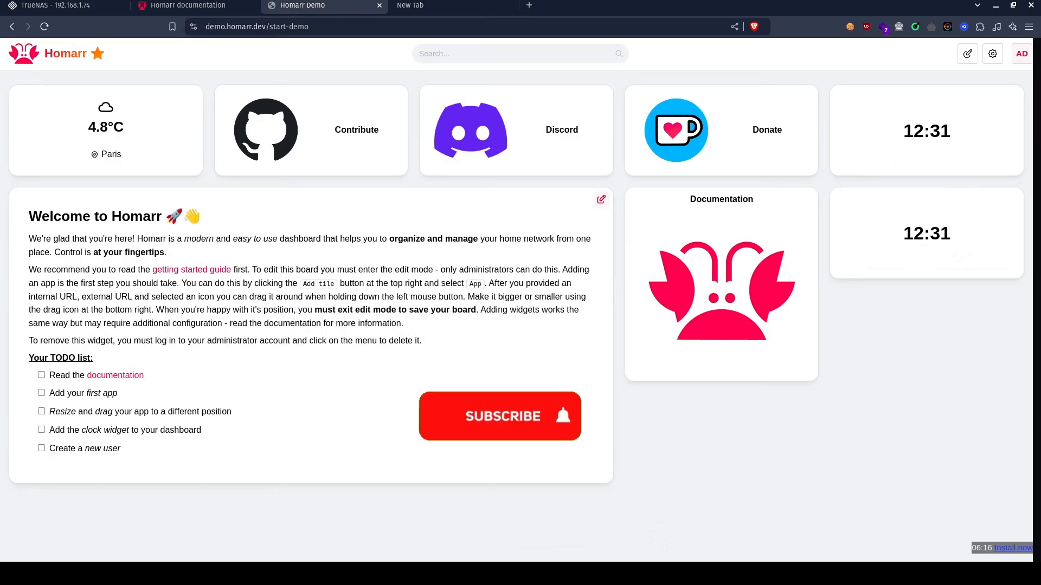
pyautogui.click(174, 3)
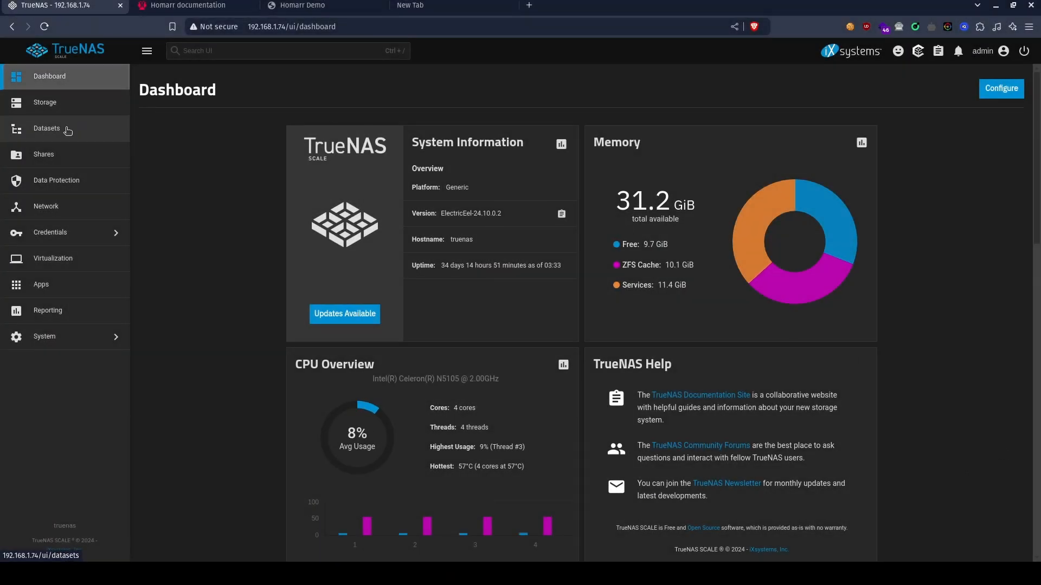
# In TrueNAS, create a dataset named Homarr under NAS pool/Apps_Config with the Apps preset.
pyautogui.click(67, 130)
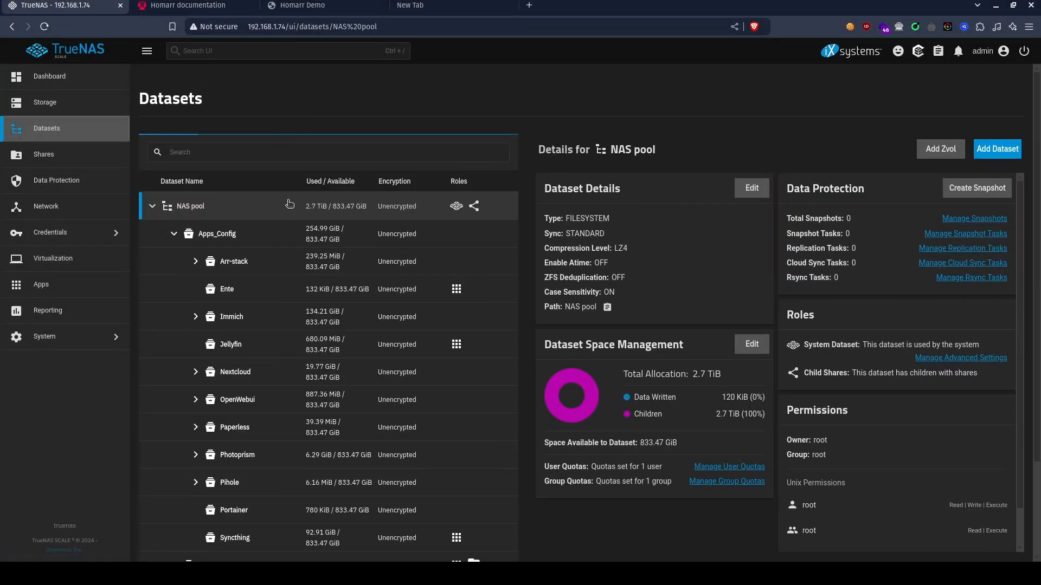
pyautogui.click(217, 234)
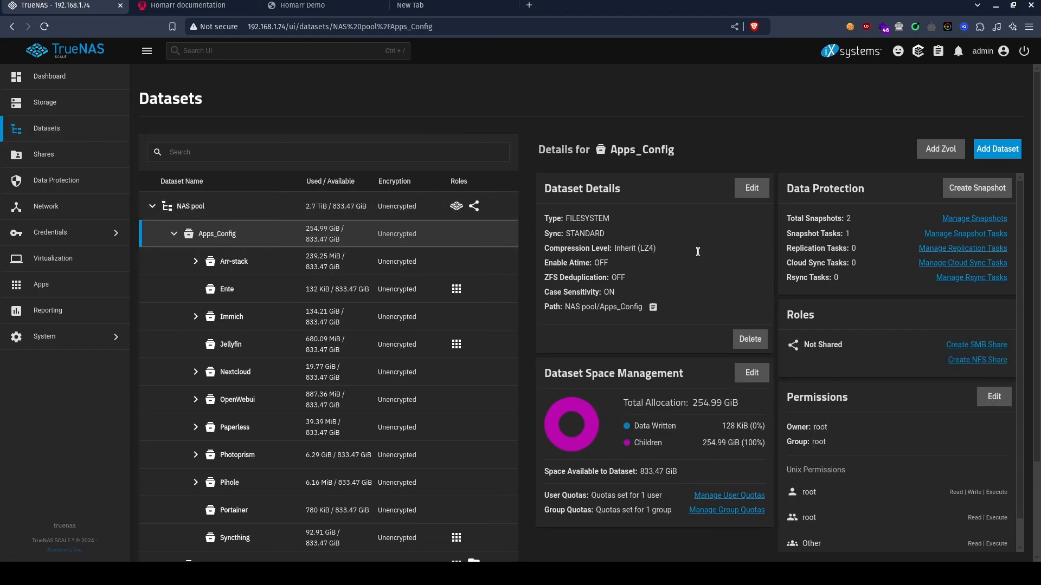
pyautogui.click(1001, 150)
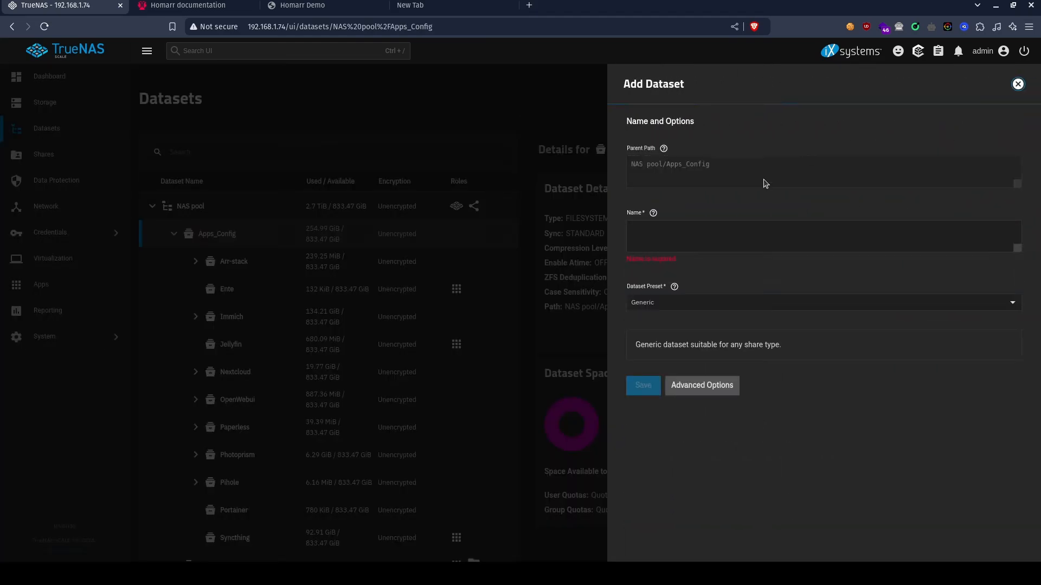
pyautogui.click(695, 230)
pyautogui.write('Homarr')
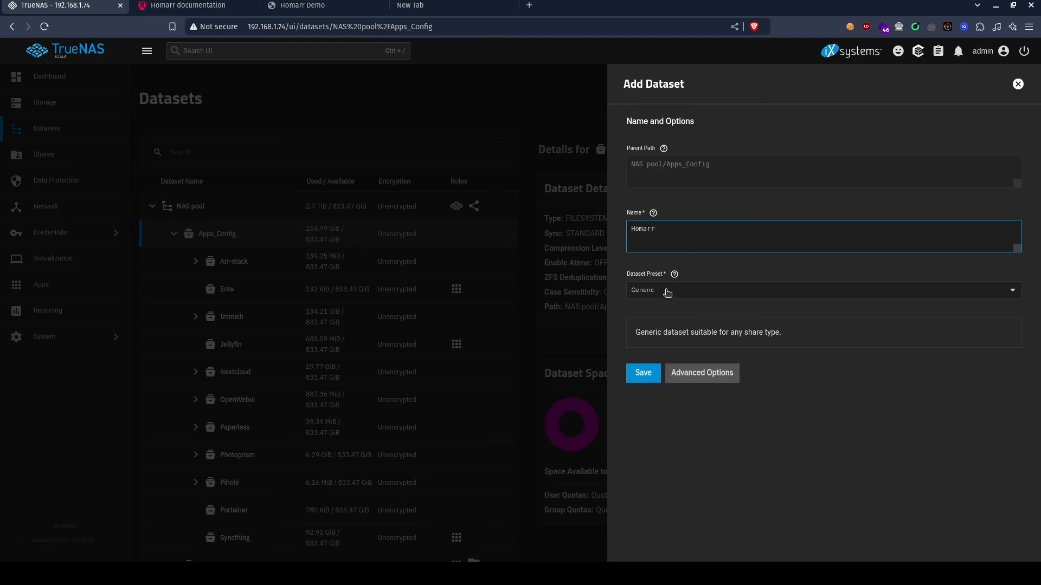
pyautogui.click(667, 293)
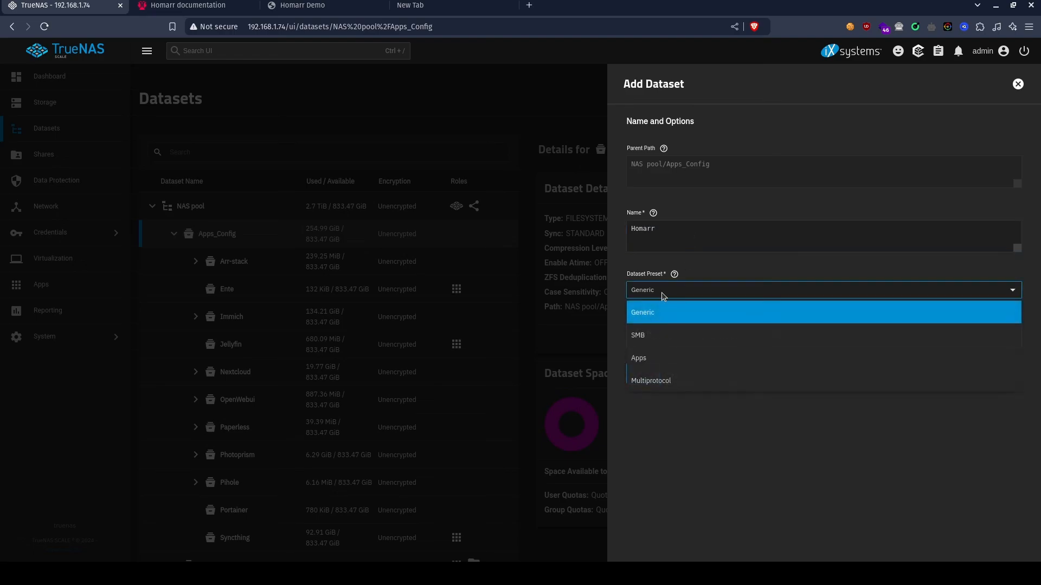
pyautogui.click(674, 360)
pyautogui.click(658, 387)
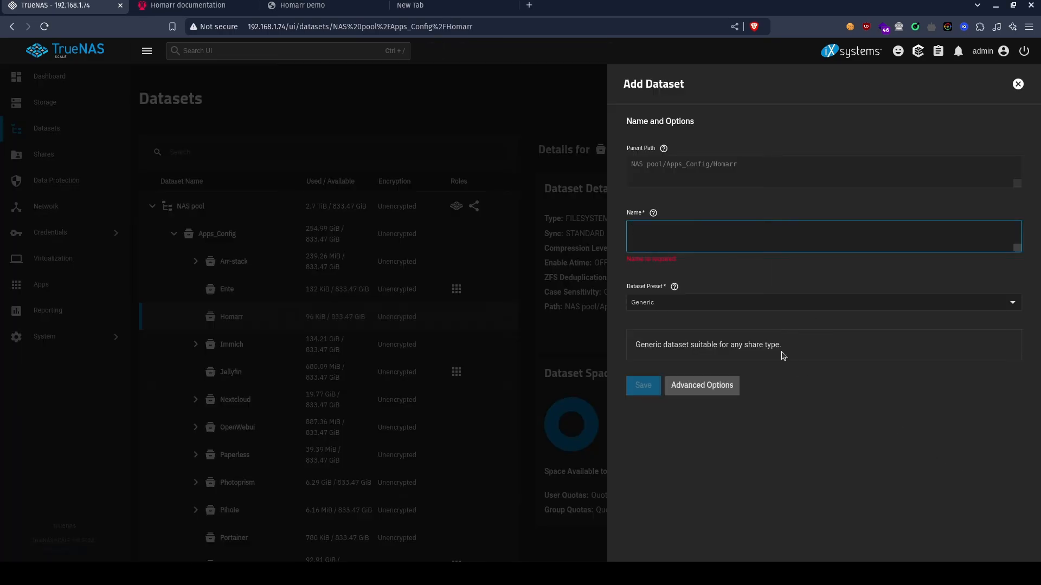
# Create a child dataset named Configs under Homarr with the Apps preset, skipping the ACL setup.
pyautogui.write('c')
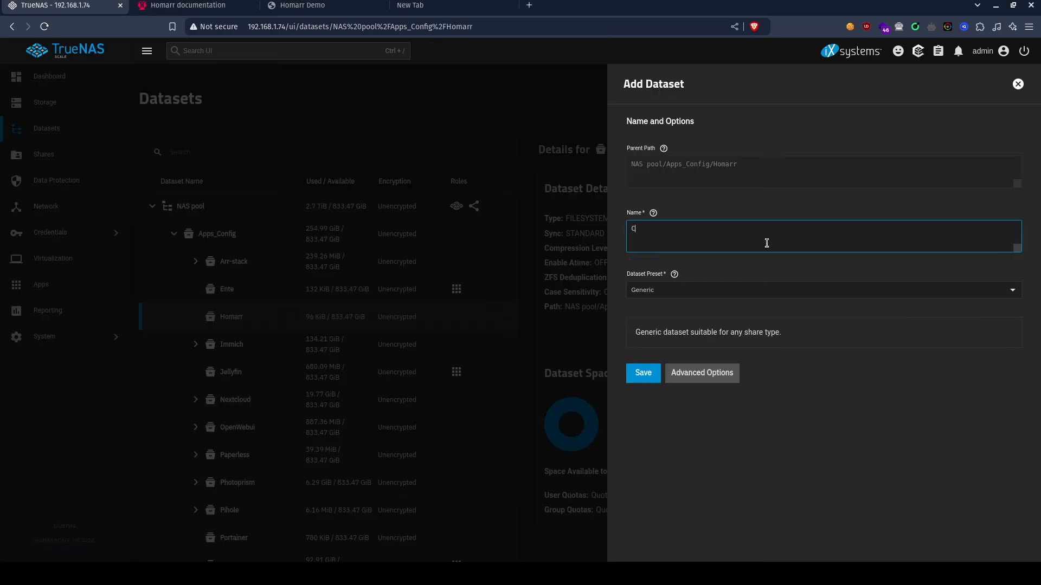
pyautogui.click(697, 285)
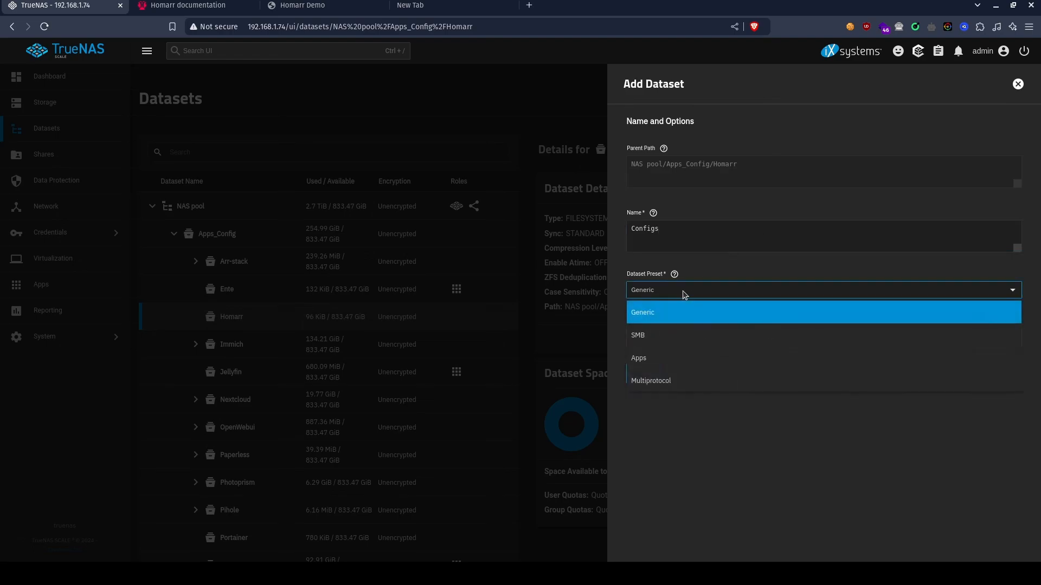
pyautogui.click(664, 356)
pyautogui.click(643, 385)
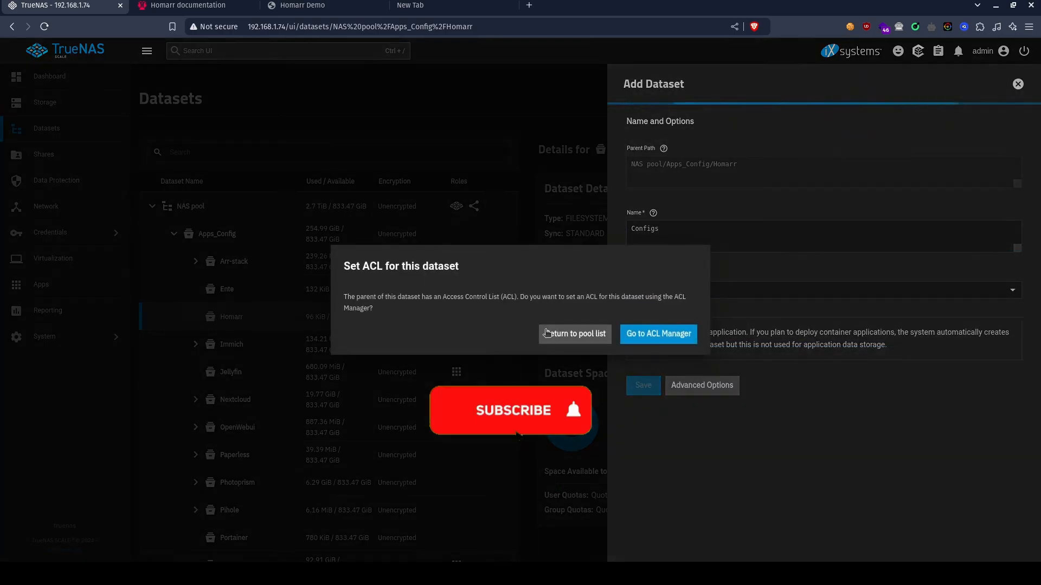
pyautogui.click(574, 332)
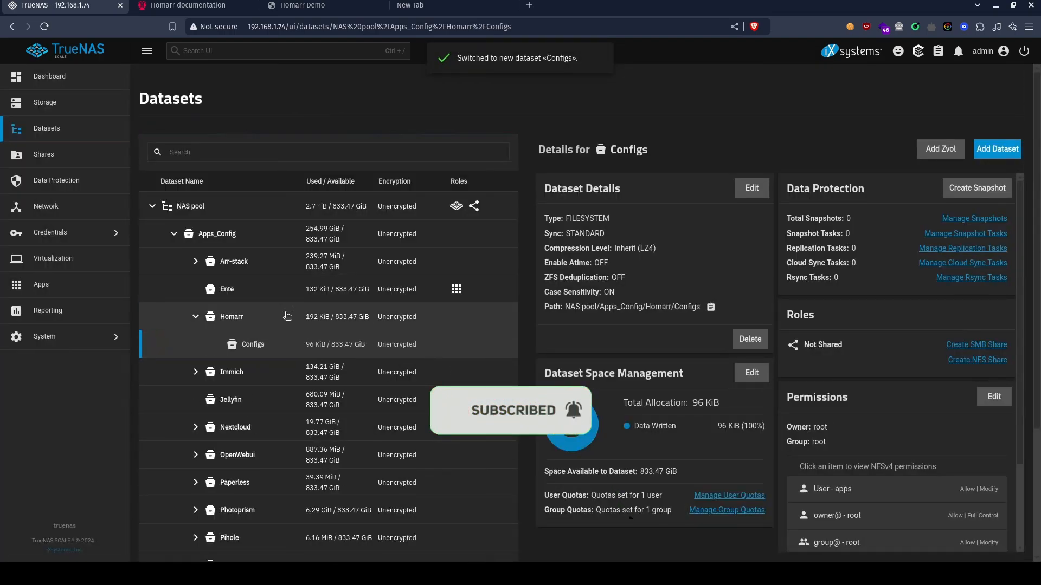
# Create a child dataset named Icons under Homarr with the Apps preset, skipping the ACL setup.
pyautogui.click(292, 316)
pyautogui.click(1003, 152)
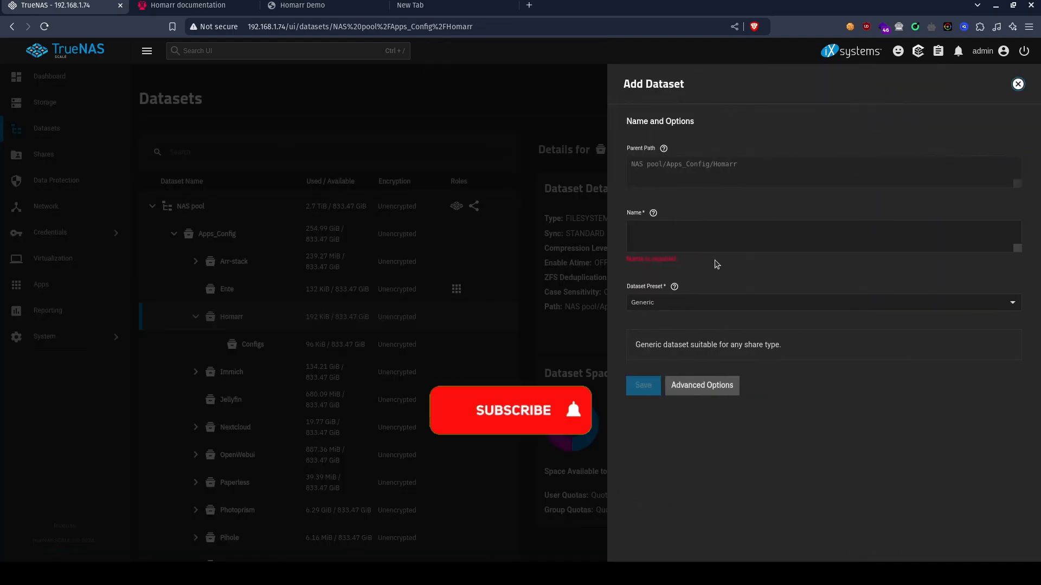
pyautogui.click(706, 225)
pyautogui.write('Icons')
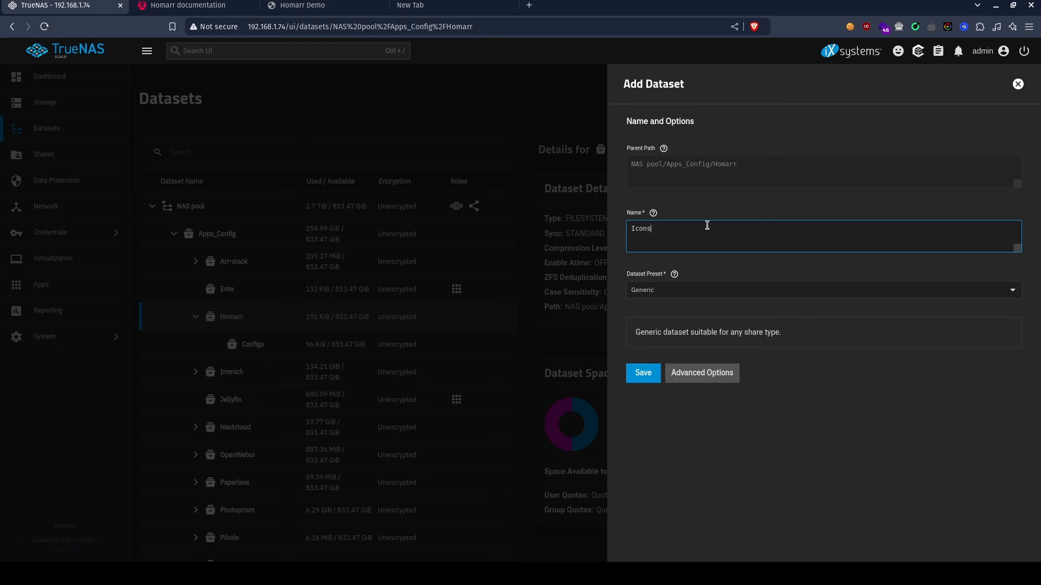
pyautogui.click(660, 297)
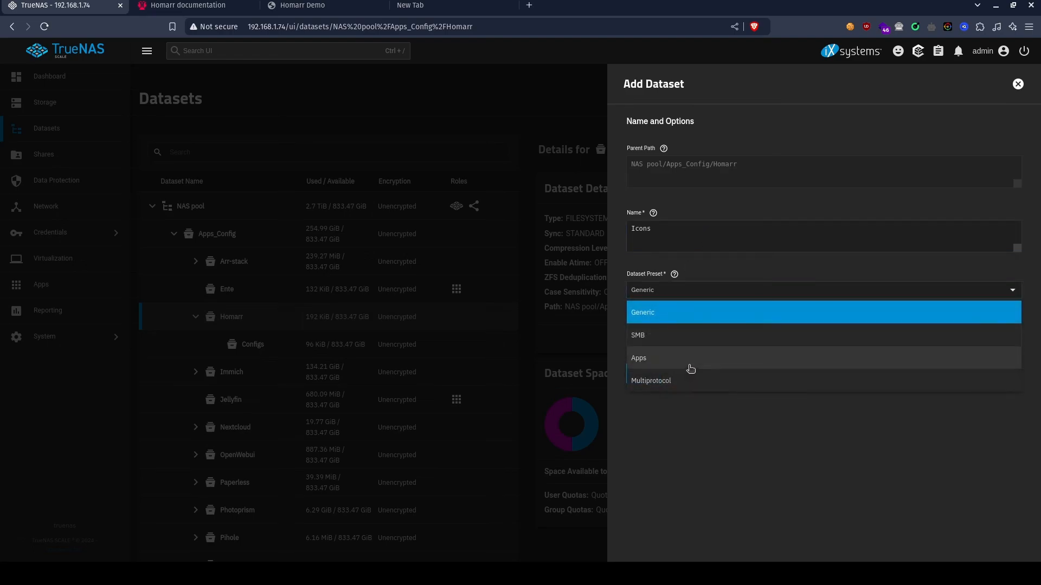
pyautogui.click(690, 369)
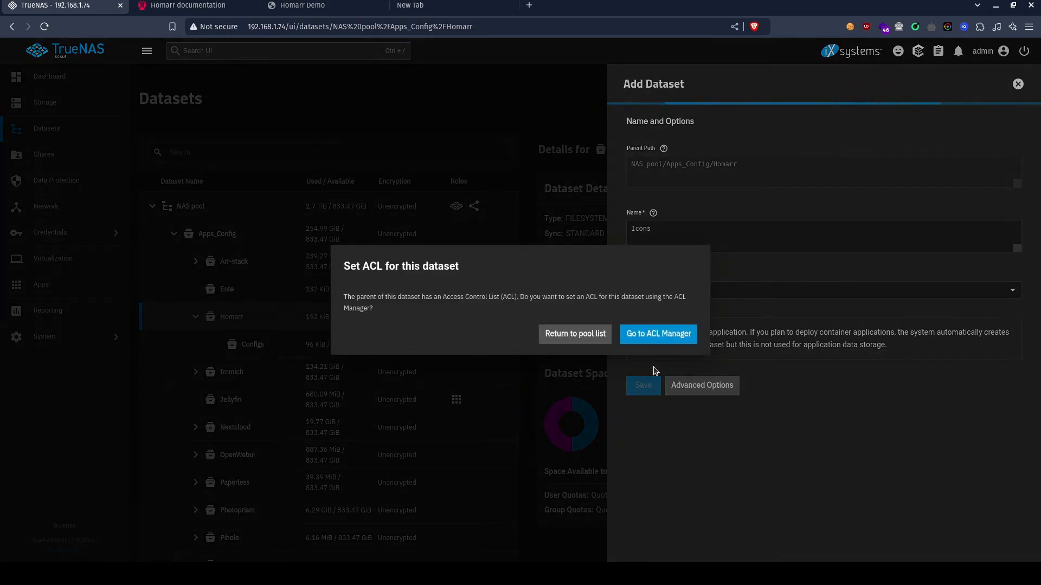
pyautogui.click(587, 334)
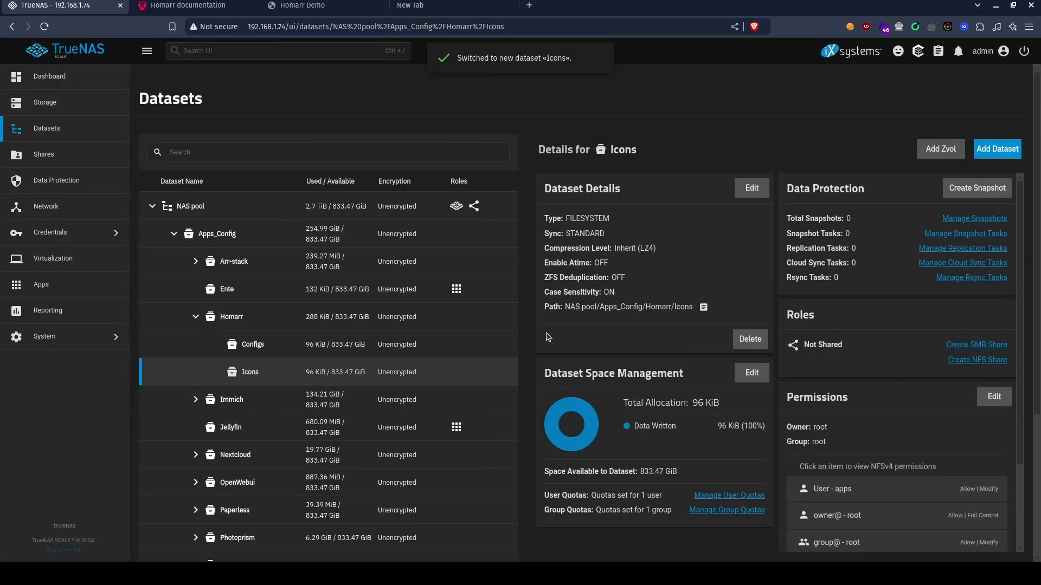
# Create a child dataset named Data under Homarr with the Apps preset, skipping the ACL setup.
pyautogui.click(462, 318)
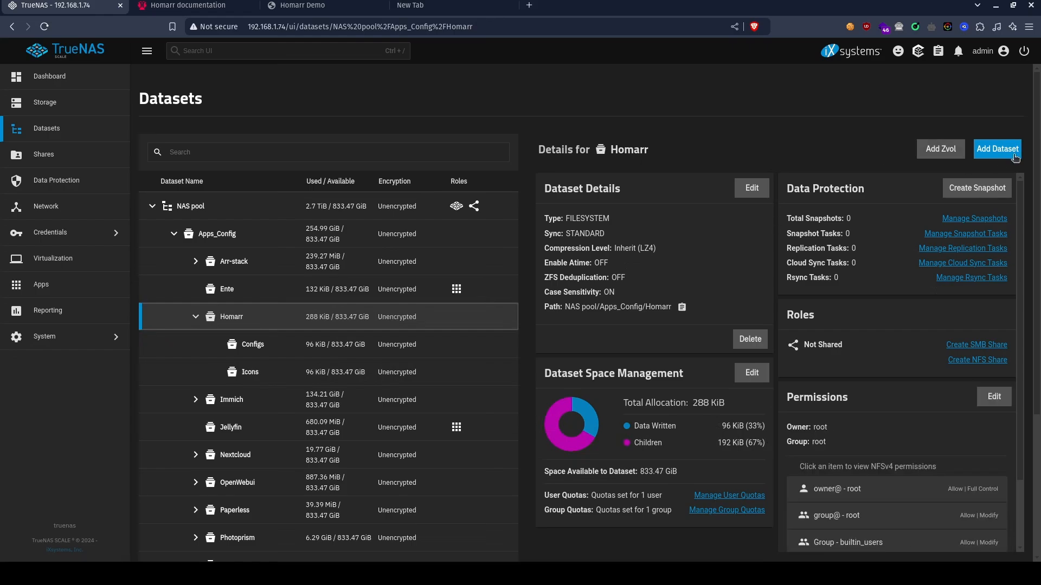
pyautogui.click(997, 149)
pyautogui.click(708, 234)
pyautogui.write('Data')
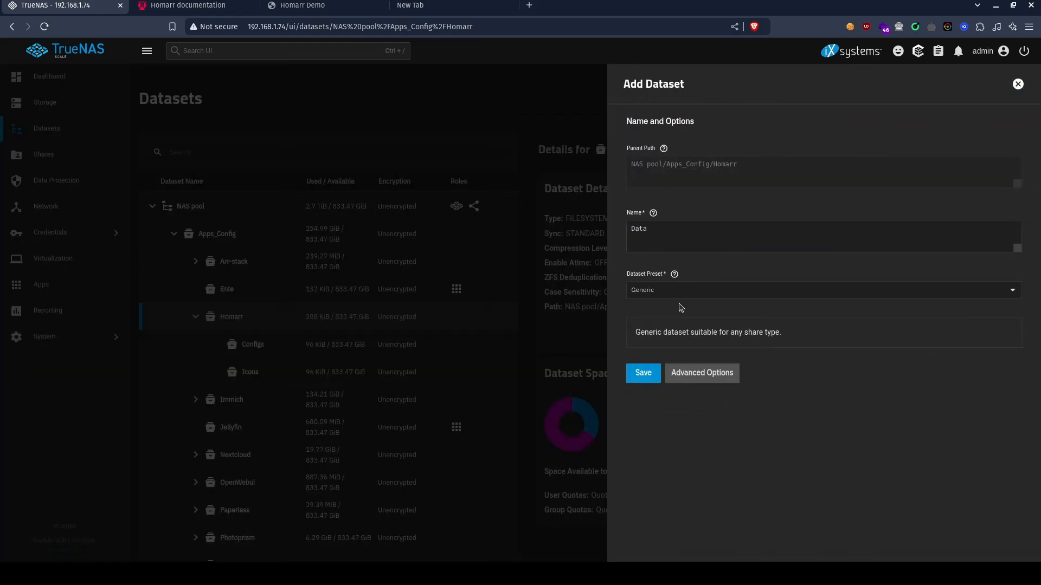
pyautogui.click(718, 290)
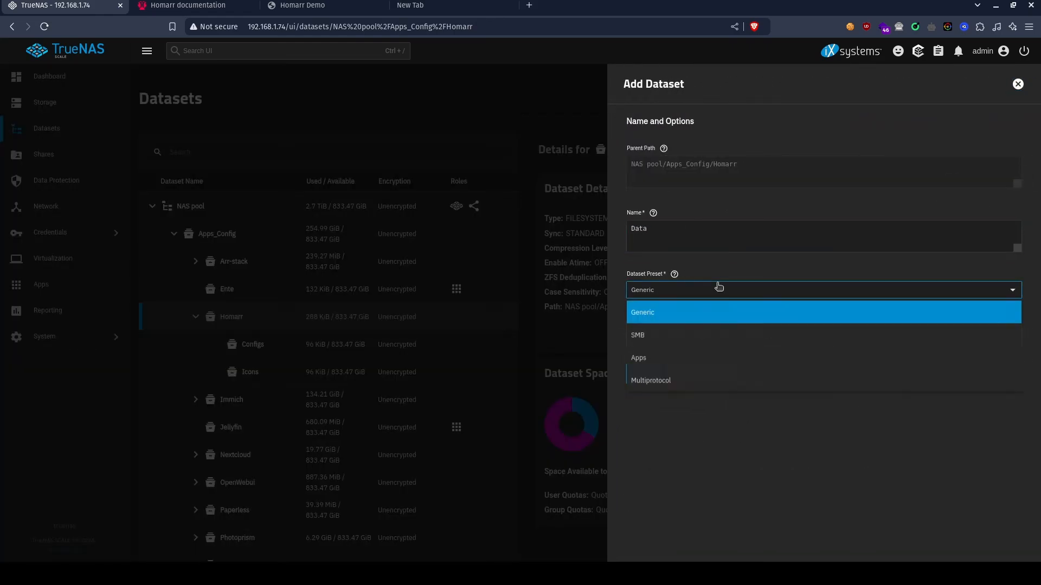
pyautogui.click(689, 357)
pyautogui.click(644, 385)
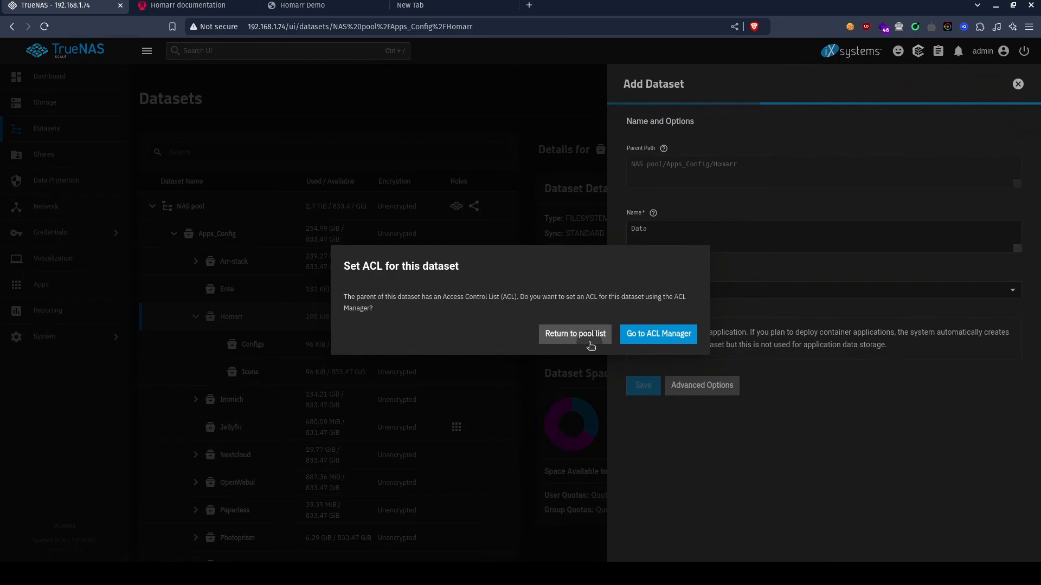
pyautogui.click(585, 334)
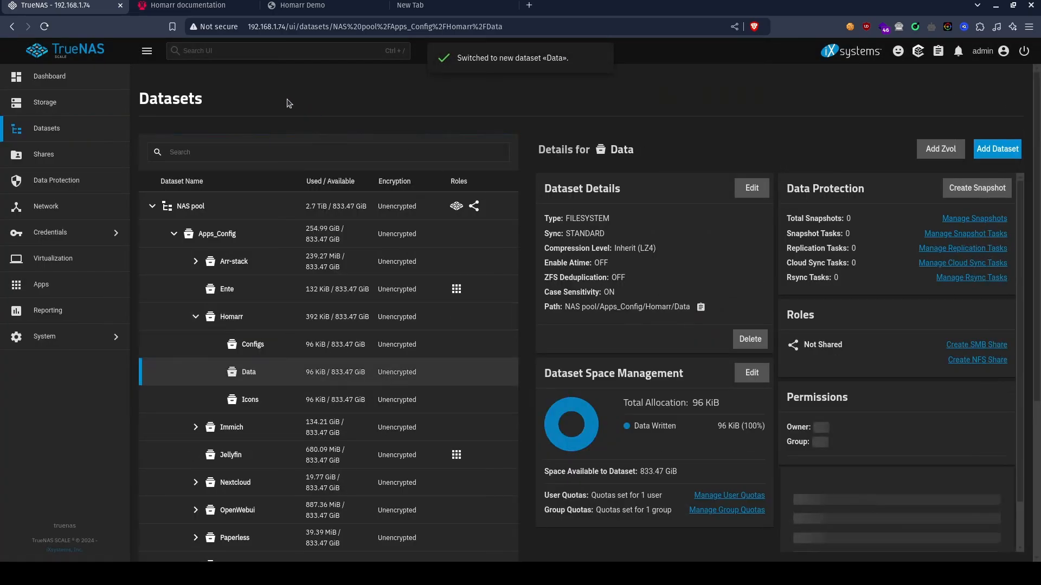
# Search the TrueNAS app catalog for "Homa" and open the installation form of the Homarr app.
pyautogui.click(43, 284)
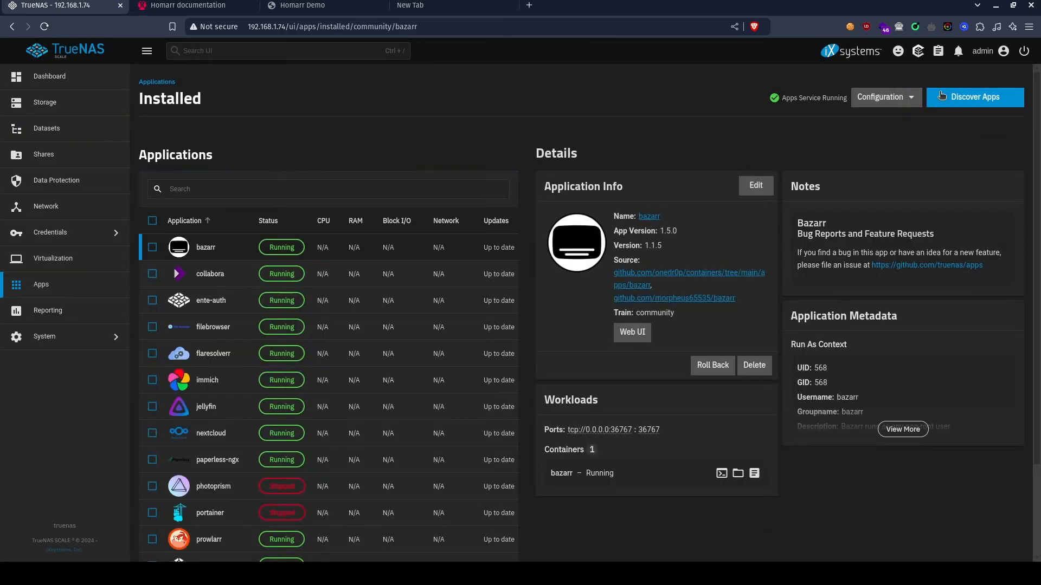
pyautogui.click(983, 98)
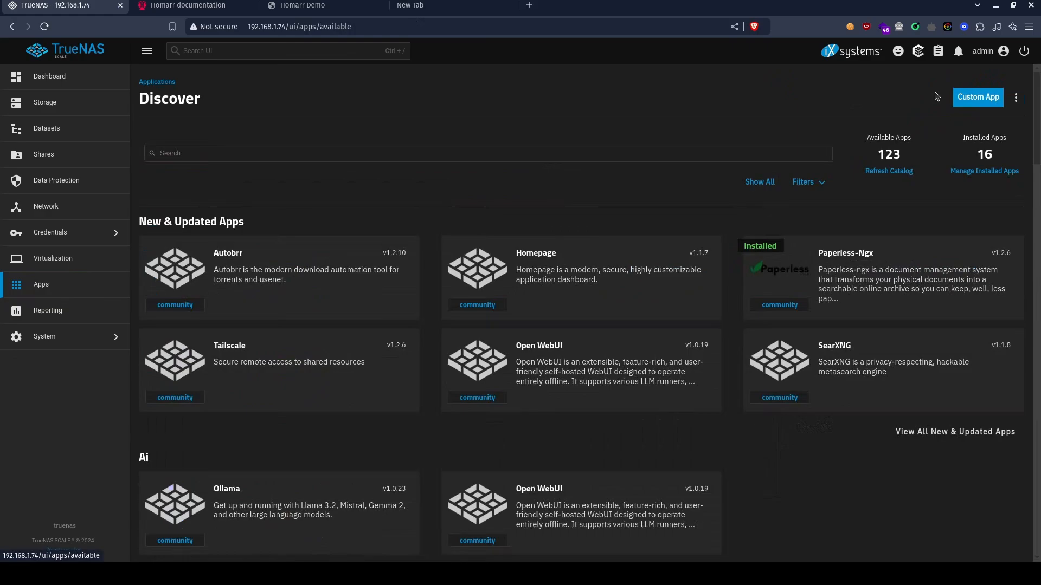
pyautogui.click(450, 154)
pyautogui.write('Homa')
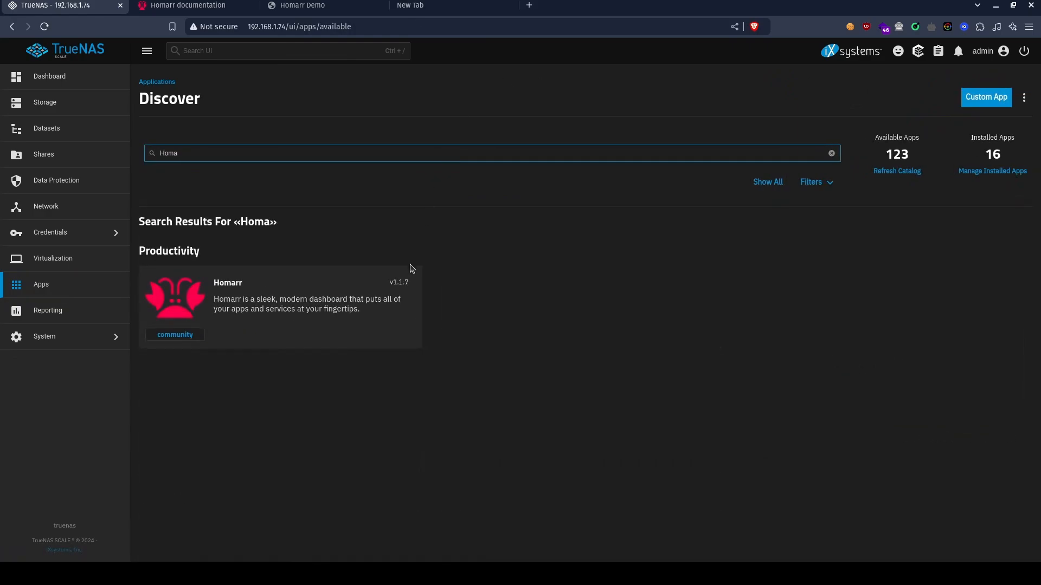
pyautogui.click(283, 337)
pyautogui.click(190, 225)
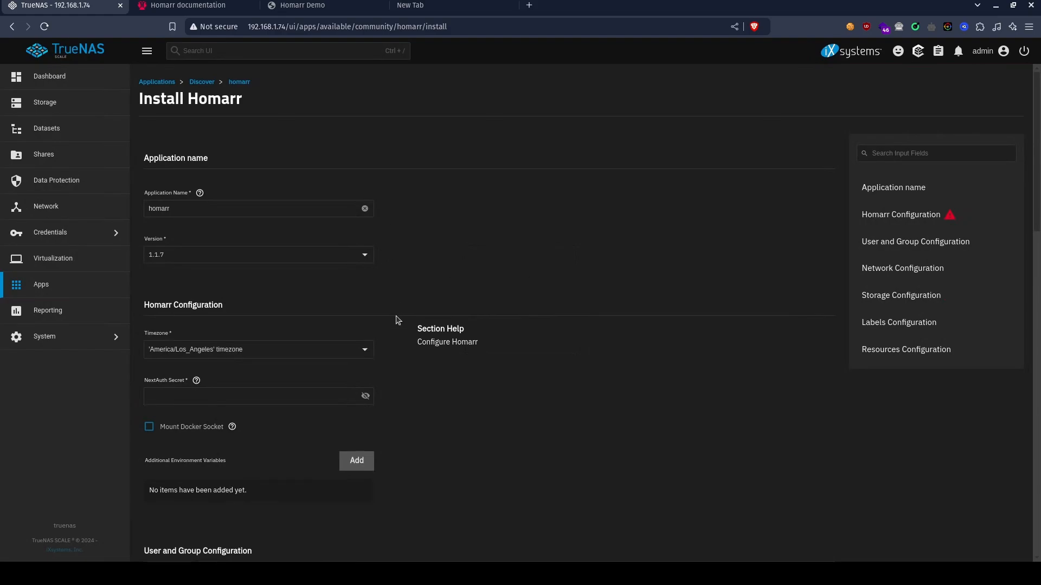
# Check the help for the NextAuth Secret in the Homarr configuration and paste the secret into that field.
pyautogui.scroll(-5, 397, 320)
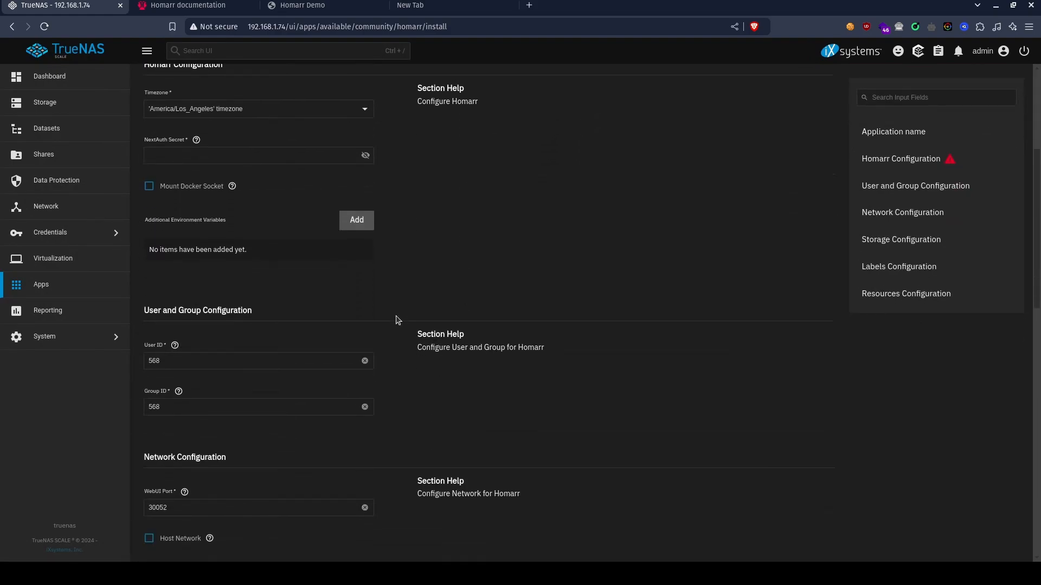
pyautogui.click(197, 140)
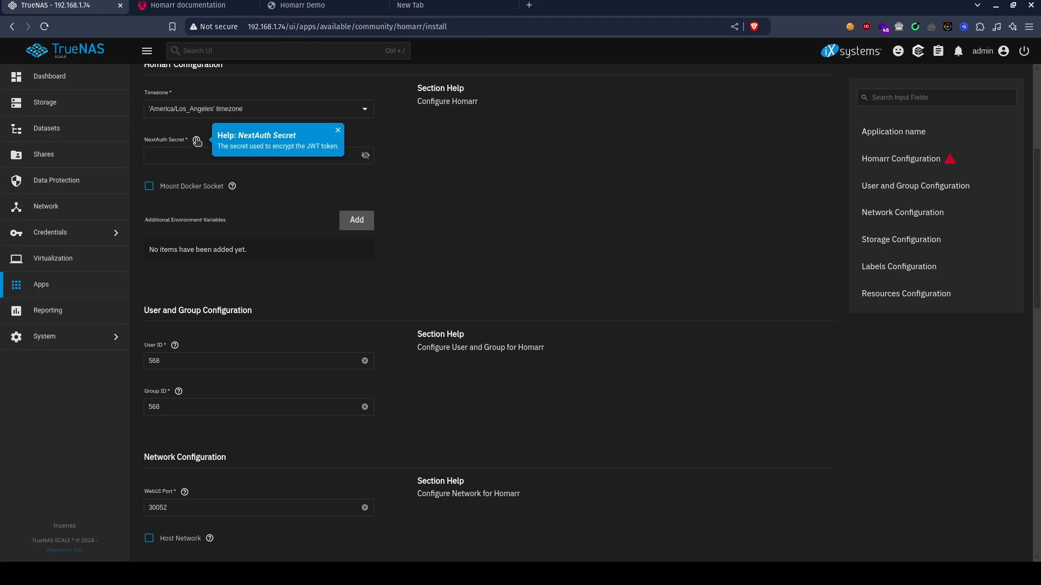
pyautogui.click(197, 141)
pyautogui.click(197, 152)
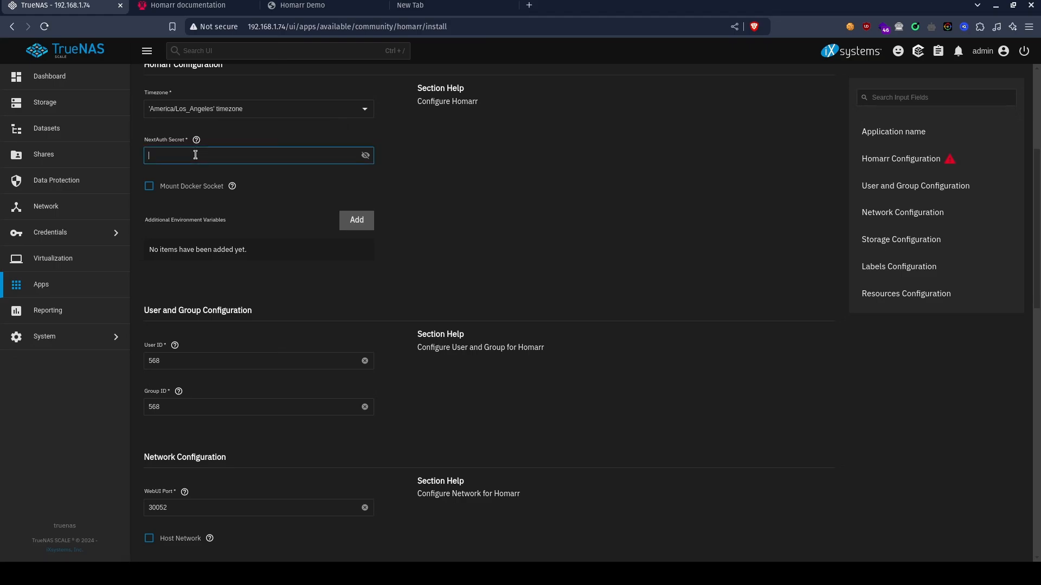
pyautogui.click(197, 157)
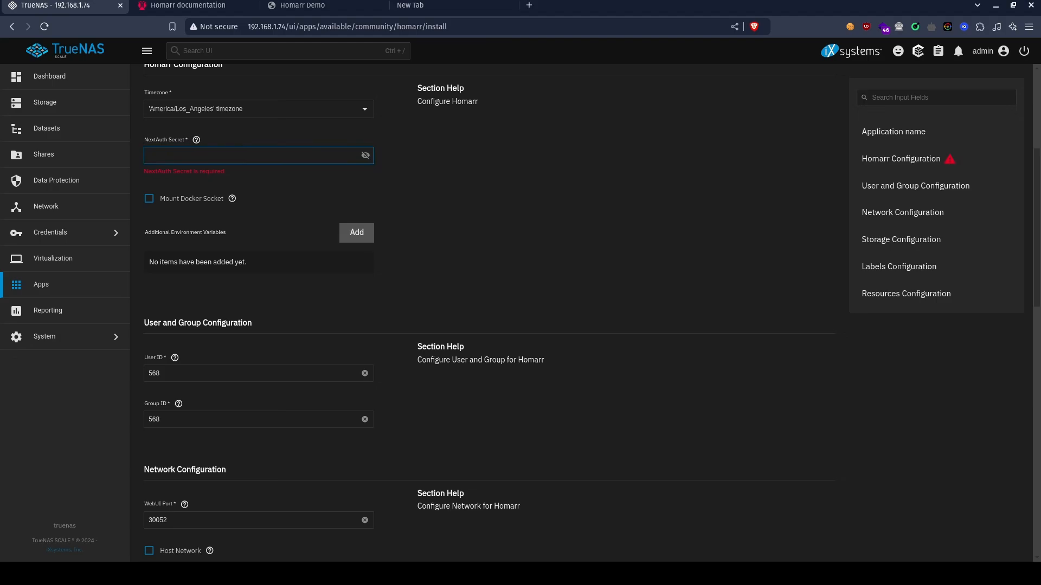
pyautogui.hotkey('alt', 'Tab')
pyautogui.hotkey('ctrl', 'v')
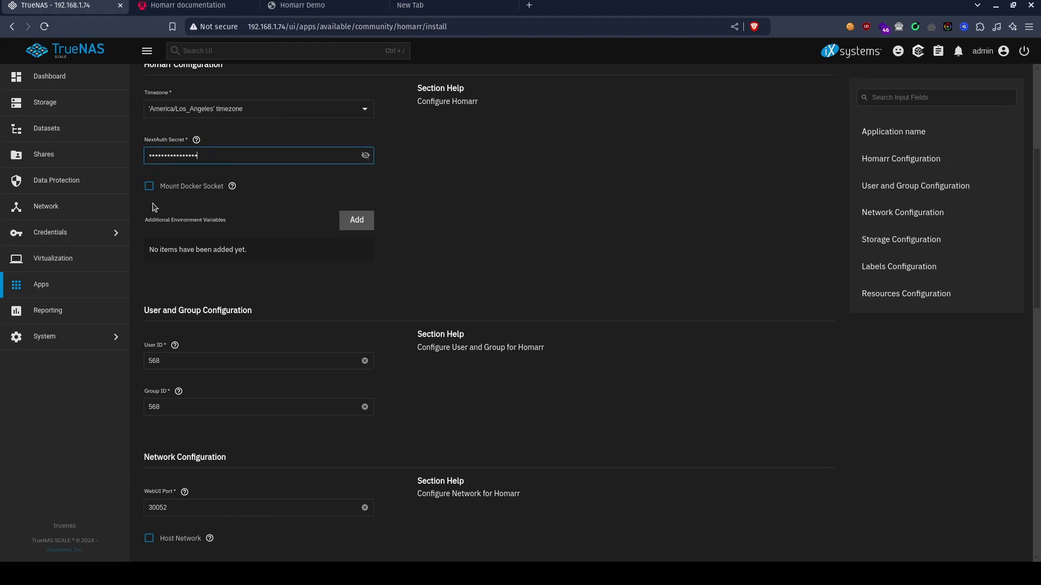
# Enable mounting the Docker socket in the Homarr configuration.
pyautogui.click(150, 186)
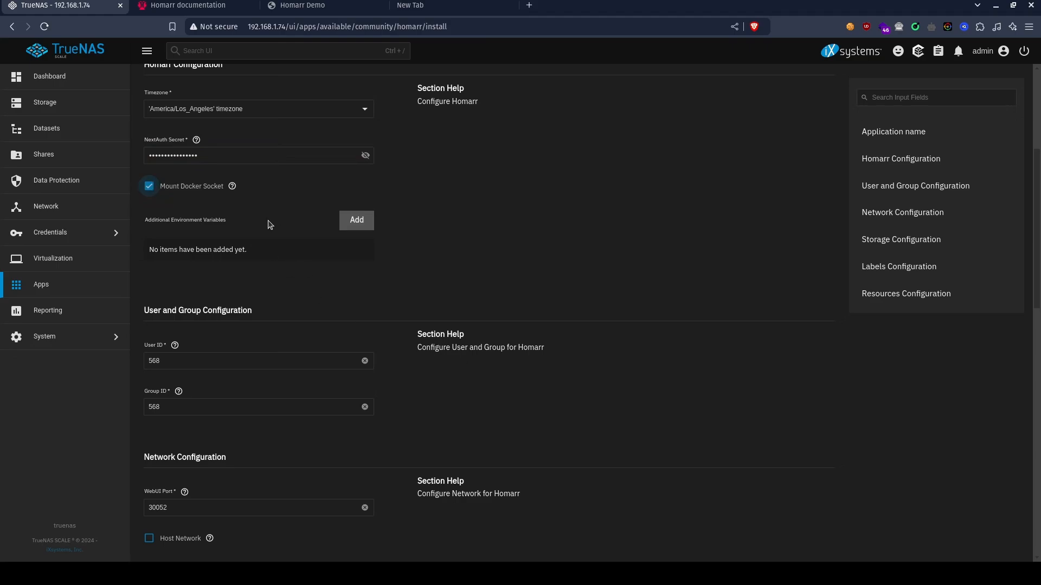
pyautogui.scroll(-2, 270, 224)
pyautogui.scroll(3, 269, 225)
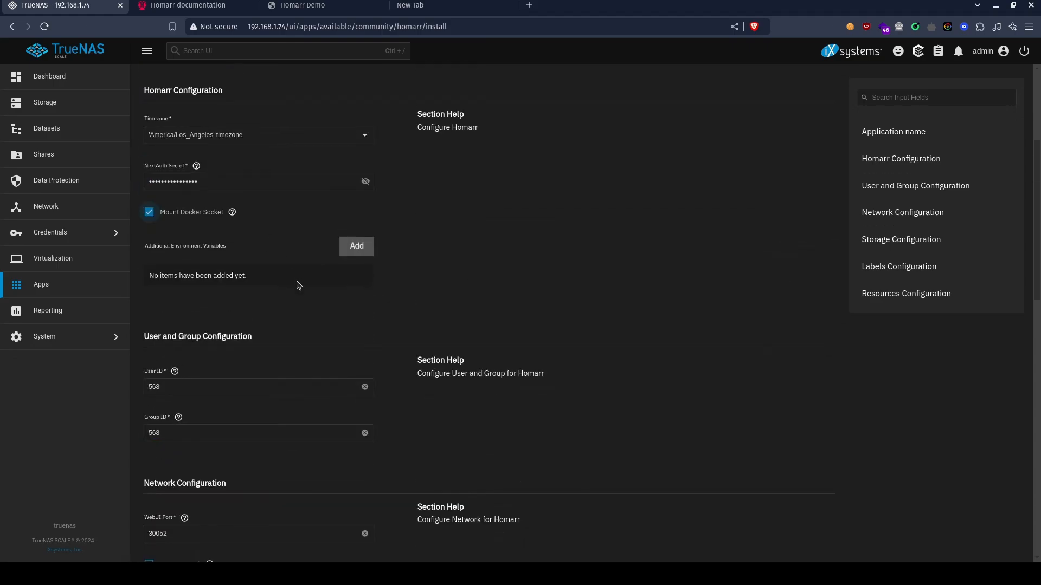
# Set the Homarr Configs Storage type to Host Path in the storage configuration.
pyautogui.scroll(-6, 299, 285)
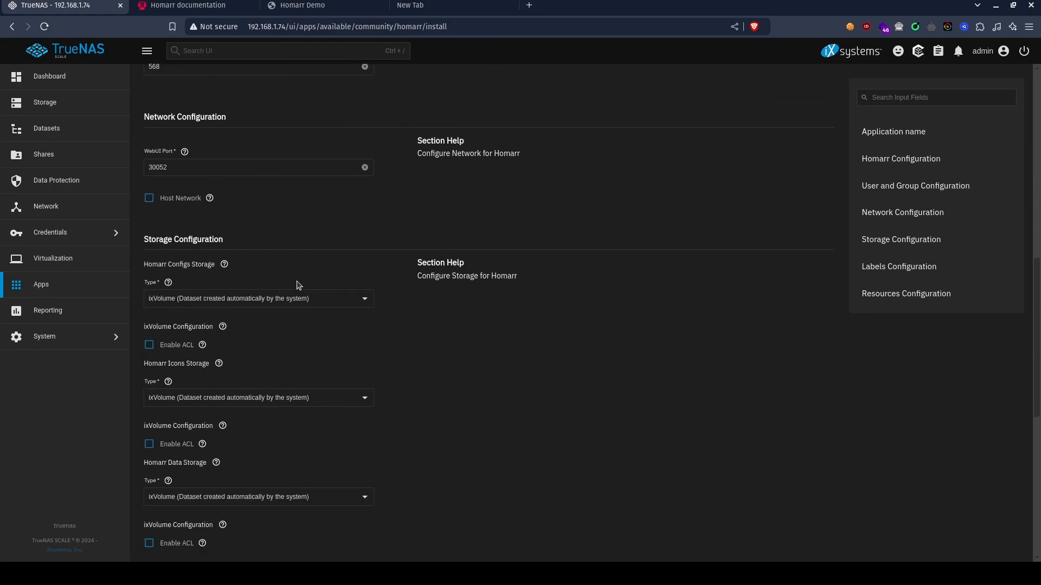
pyautogui.scroll(-1, 191, 209)
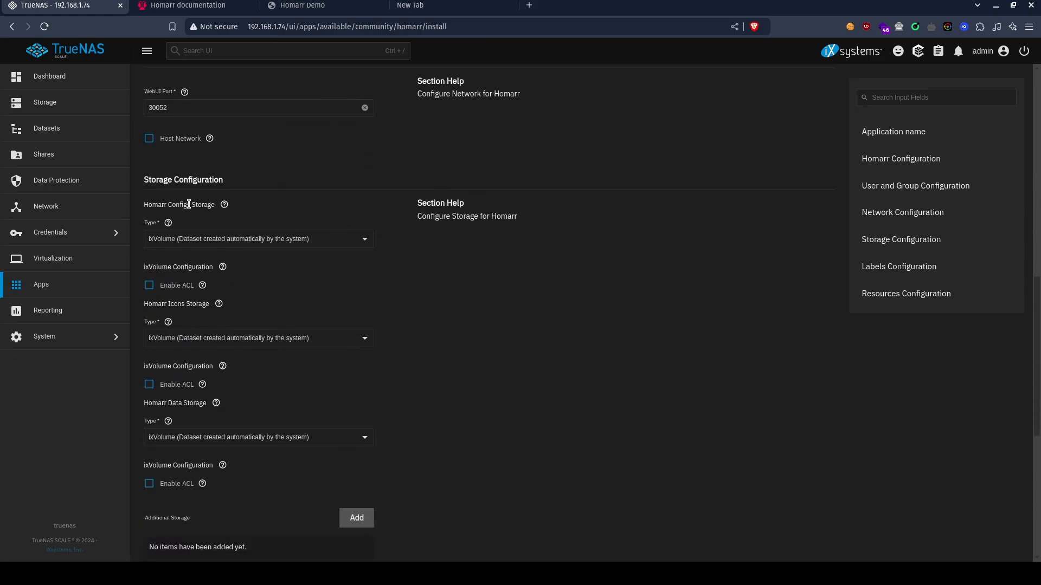
pyautogui.scroll(2, 273, 240)
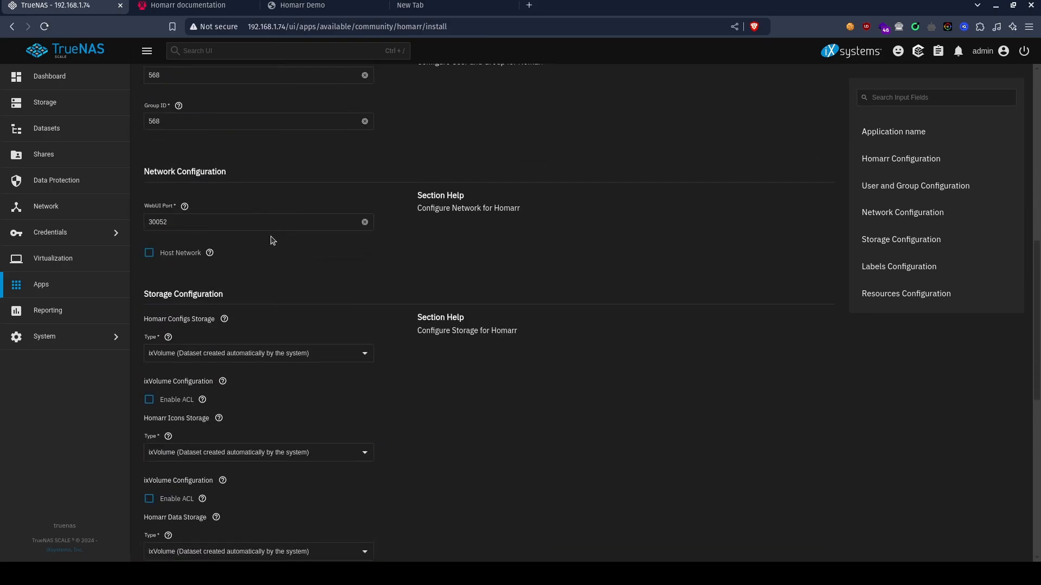
pyautogui.scroll(-3, 281, 257)
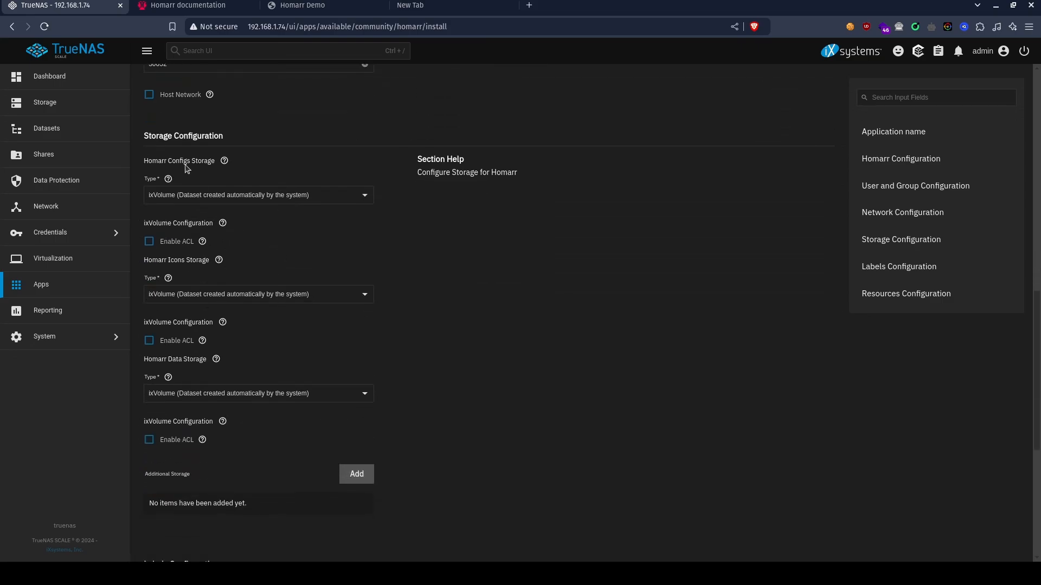
pyautogui.click(215, 199)
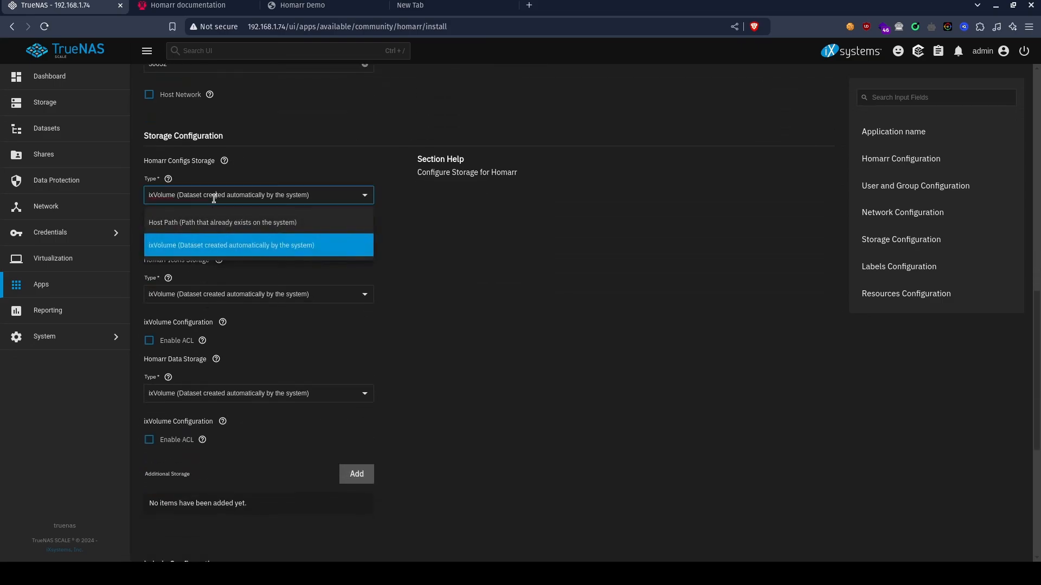
pyautogui.click(151, 223)
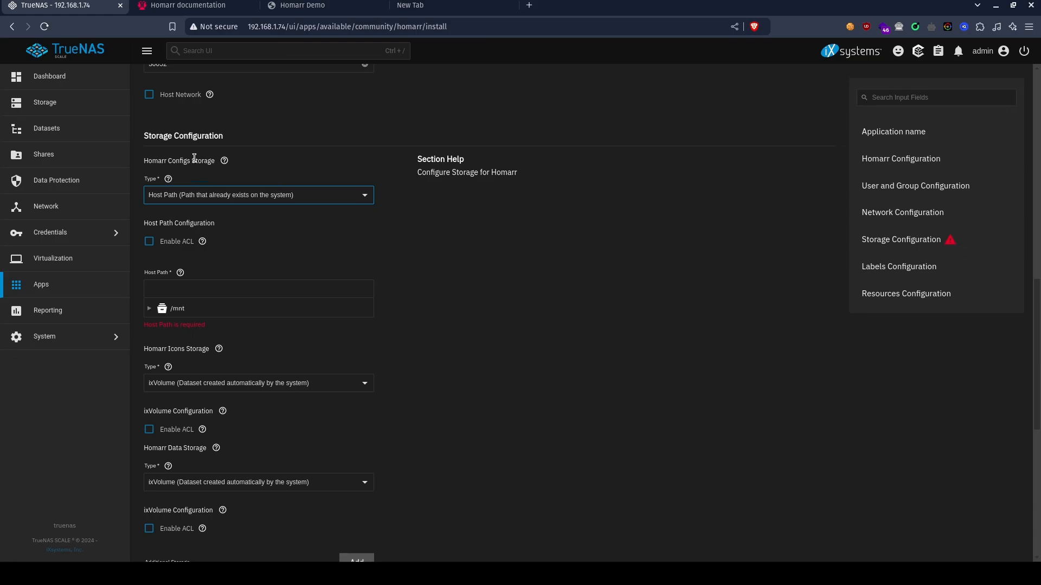
# Choose /mnt/NAS pool/Apps_Config/Homarr/Configs as the host path for the Homarr Configs Storage.
pyautogui.click(149, 312)
pyautogui.click(153, 313)
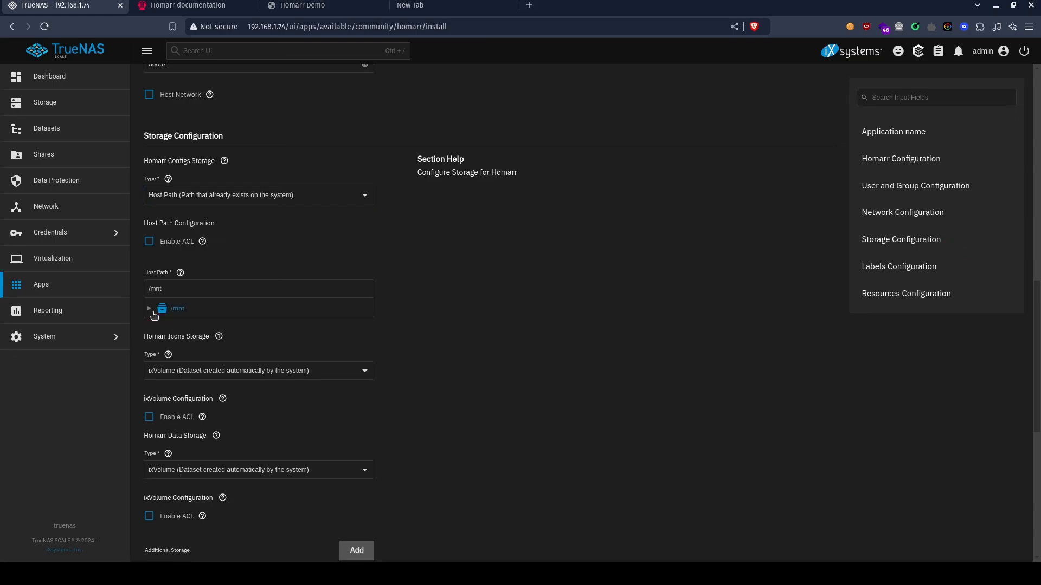
pyautogui.click(148, 309)
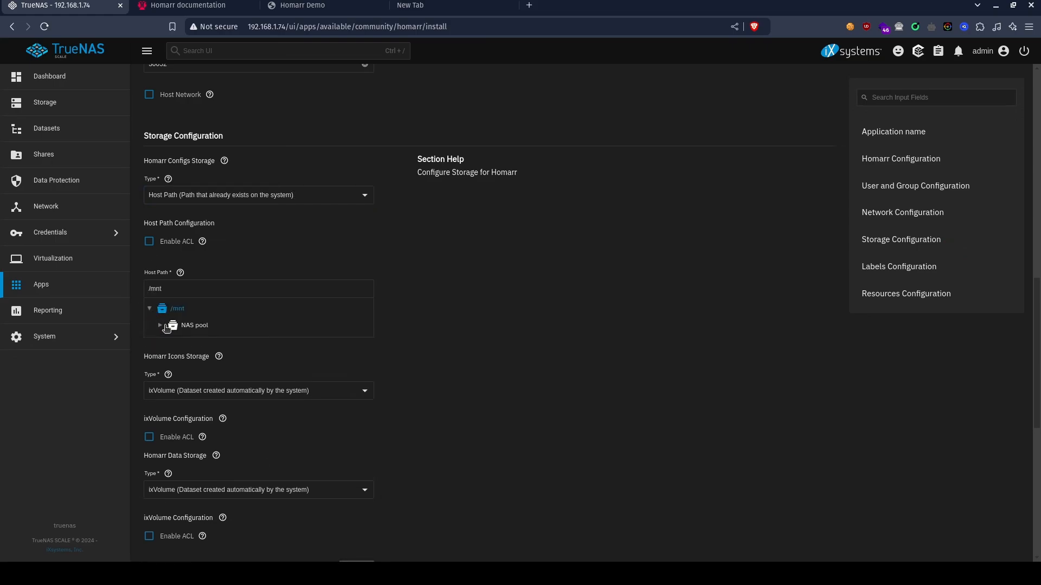
pyautogui.click(159, 326)
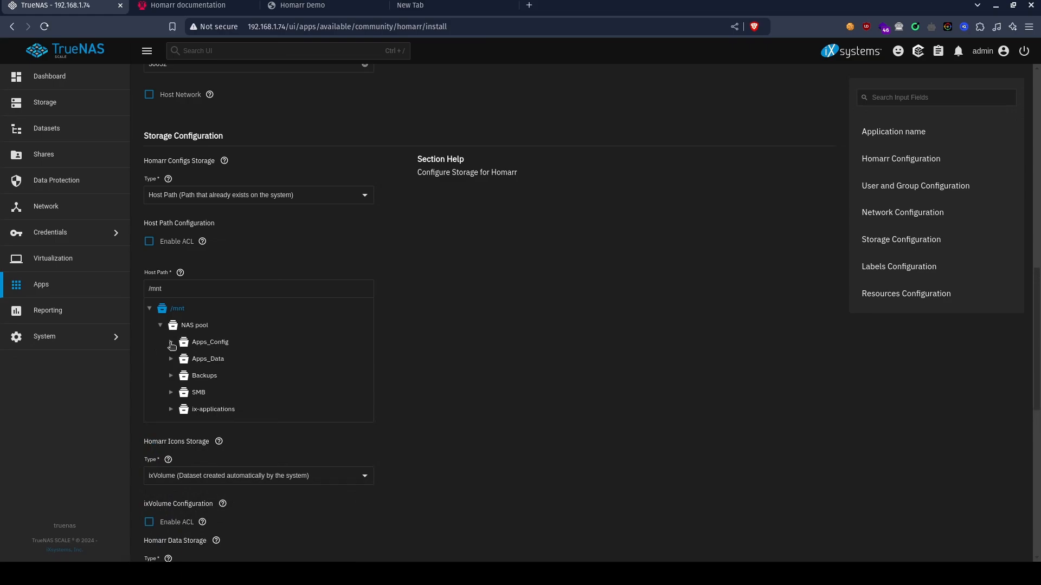
pyautogui.click(171, 344)
pyautogui.click(183, 394)
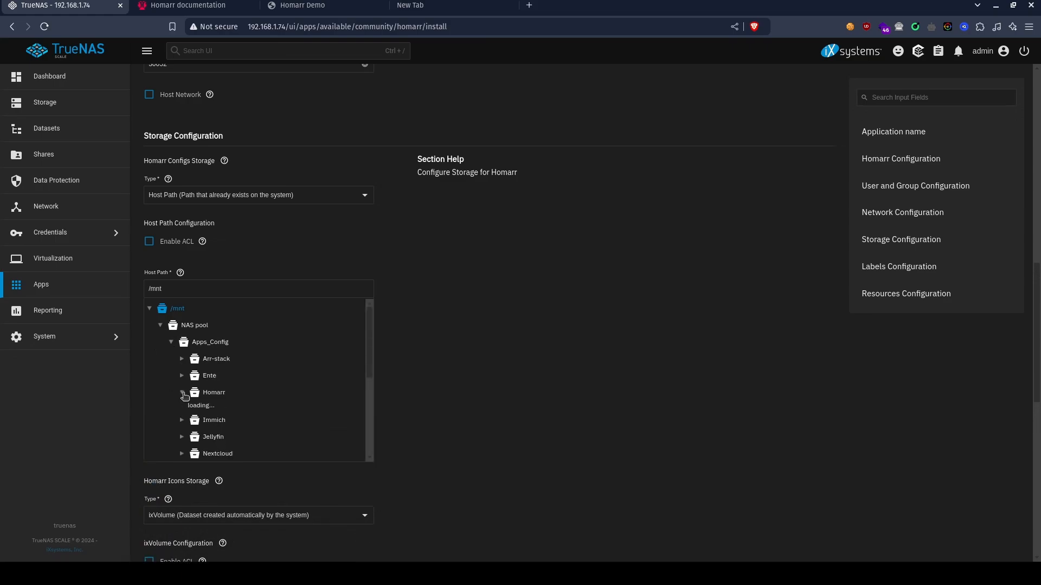
pyautogui.click(211, 407)
# Set Homarr Icons Storage to Host Path, reusing the copied Configs path changed to /mnt/NAS pool/Apps_Config/Homarr/Icons.
pyautogui.click(290, 288)
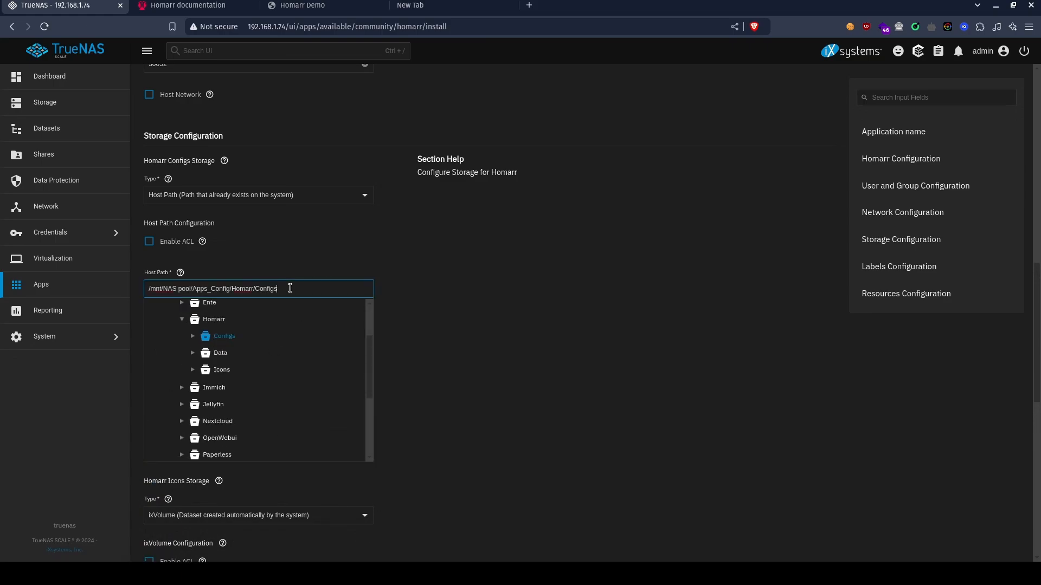
pyautogui.scroll(-5, 456, 253)
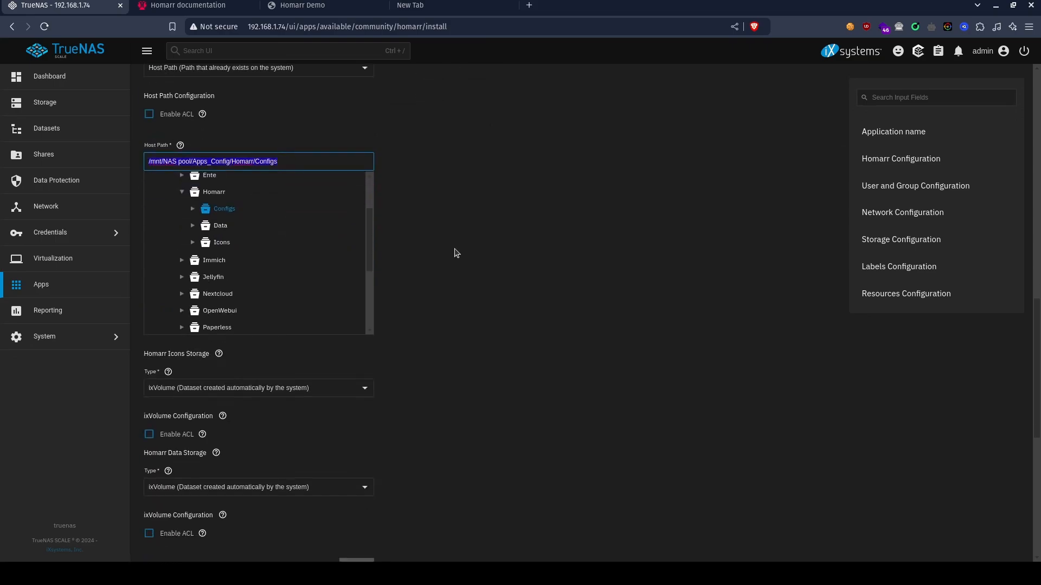
pyautogui.click(246, 235)
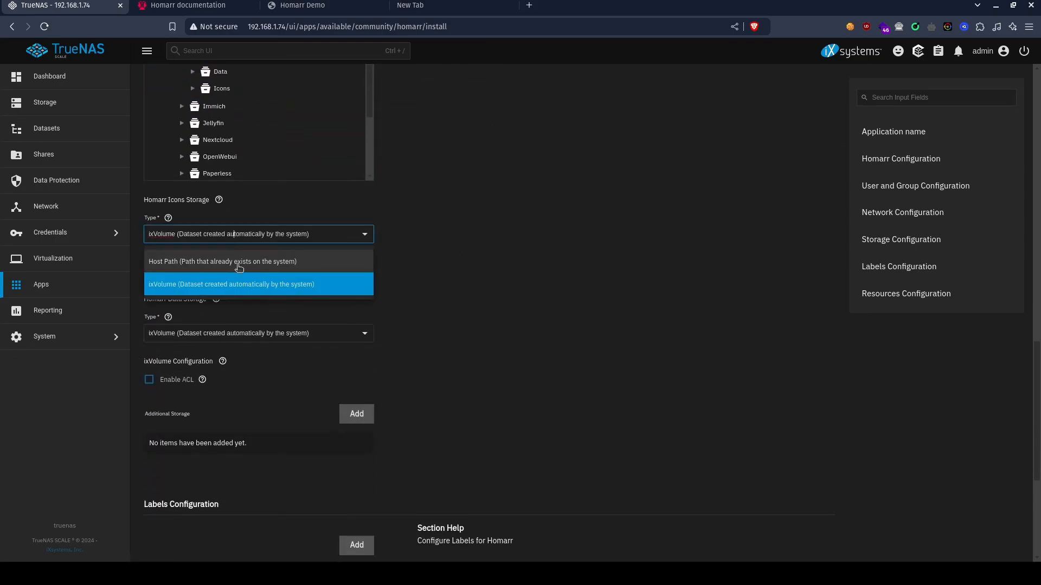
pyautogui.click(233, 262)
pyautogui.click(203, 325)
pyautogui.write('/mnt/NAS pool/Apps_Config/Homarr/Configs')
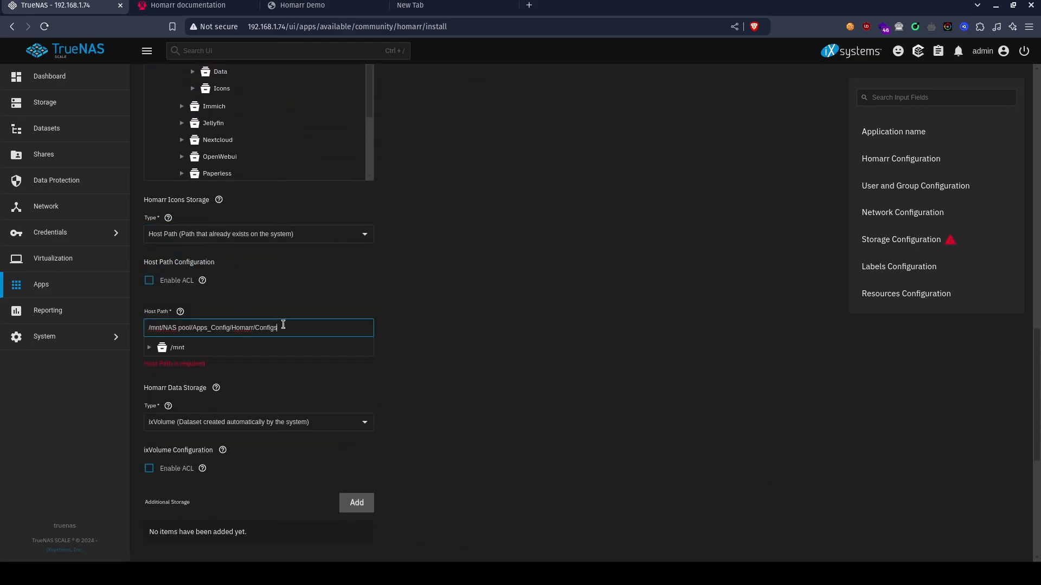
pyautogui.press('BackSpace')
pyautogui.press('BackSpace')
pyautogui.press('BackSpace')
pyautogui.press('BackSpace')
pyautogui.press('BackSpace')
pyautogui.press('BackSpace')
pyautogui.press('BackSpace')
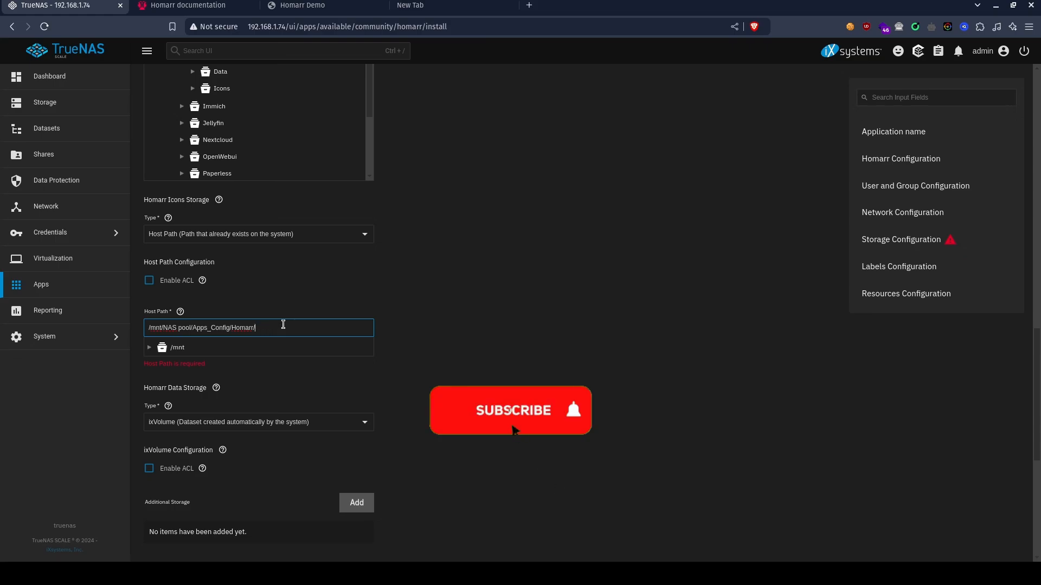
pyautogui.write('Icons')
# Set Homarr Data Storage to Host Path with the path /mnt/NAS pool/Apps_Config/Homarr/Data.
pyautogui.scroll(-2, 283, 324)
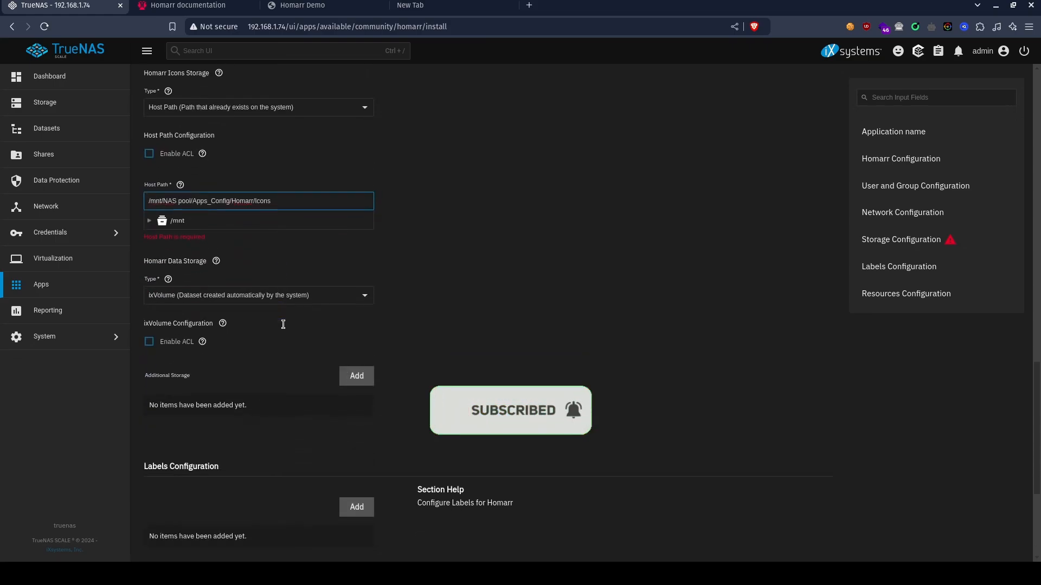
pyautogui.click(227, 300)
pyautogui.click(224, 309)
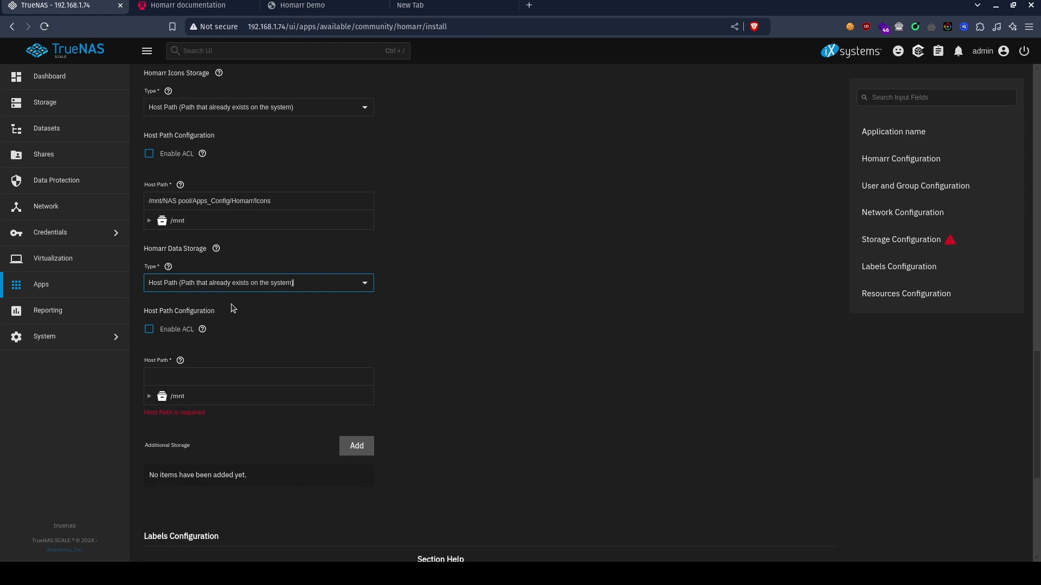
pyautogui.click(207, 375)
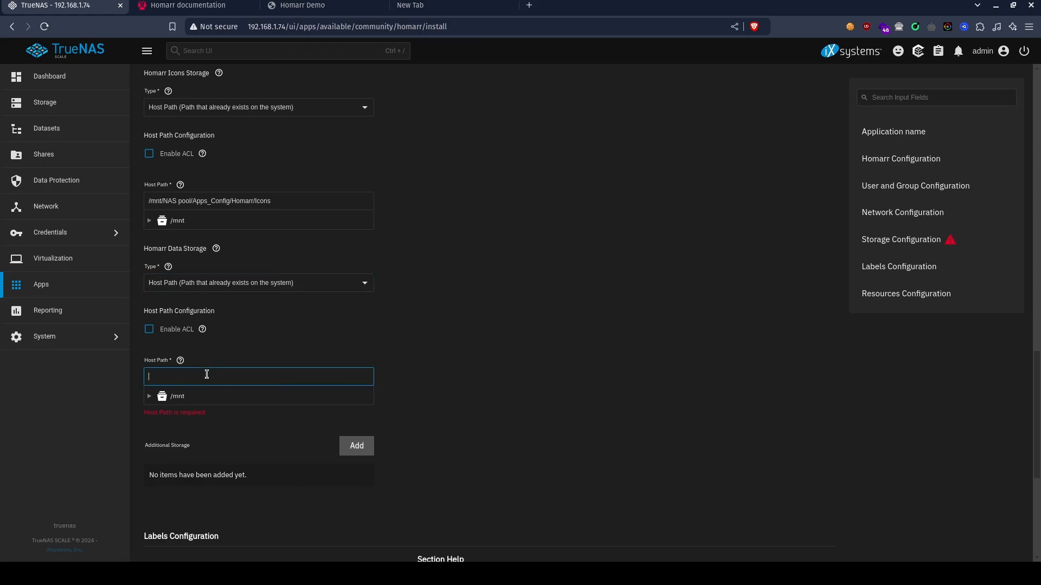
pyautogui.write('/mnt/NAS pool/Apps_Config/Homarr/Config')
pyautogui.click(491, 366)
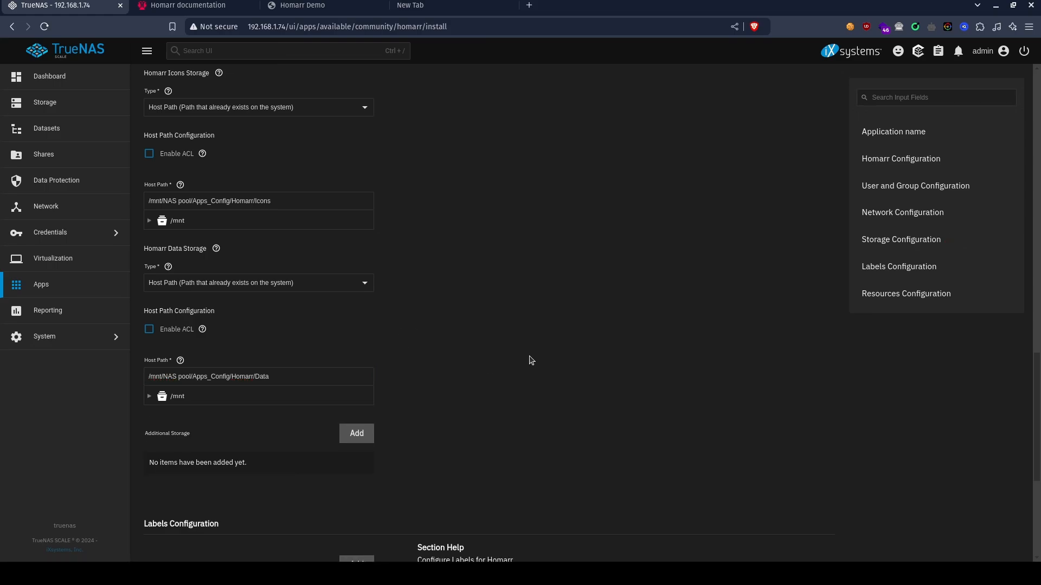
# Install the configured Homarr app and open its web interface.
pyautogui.scroll(-5, 548, 356)
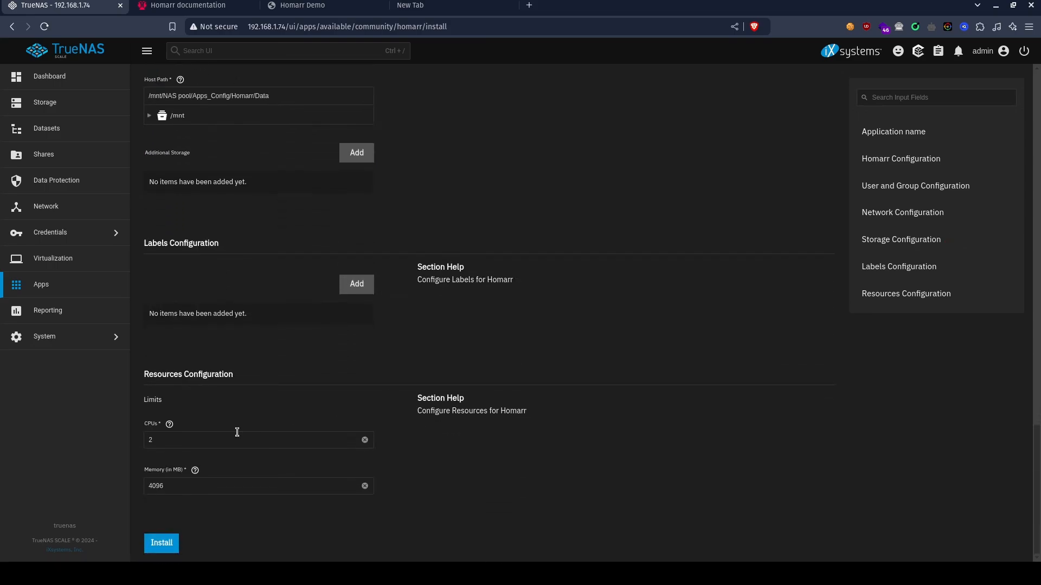
pyautogui.click(175, 545)
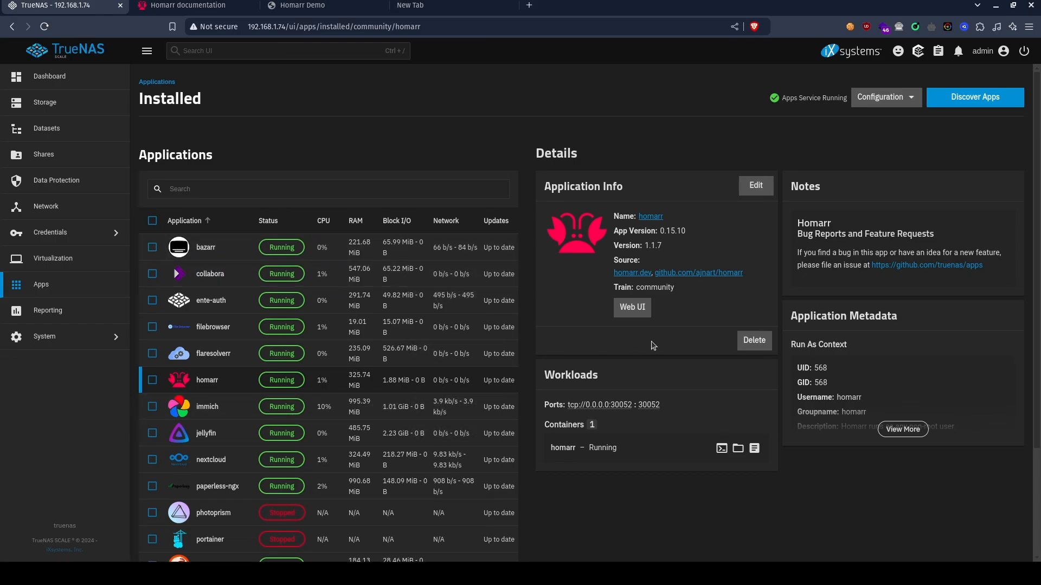
pyautogui.click(632, 307)
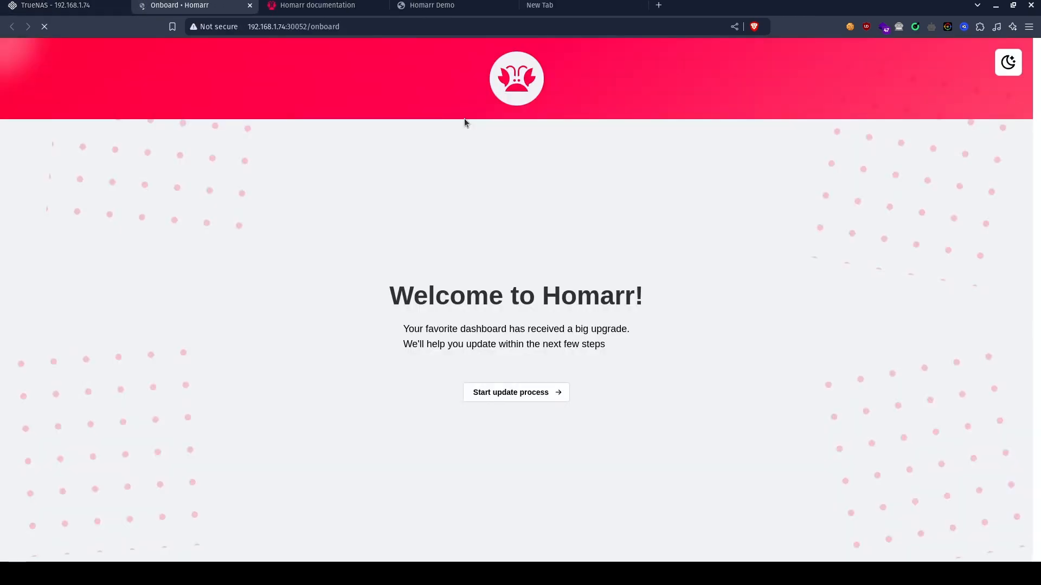
# Start Homarr's onboarding and create the administrator account with the username admin, entering and confirming the account password.
pyautogui.click(543, 400)
pyautogui.click(395, 267)
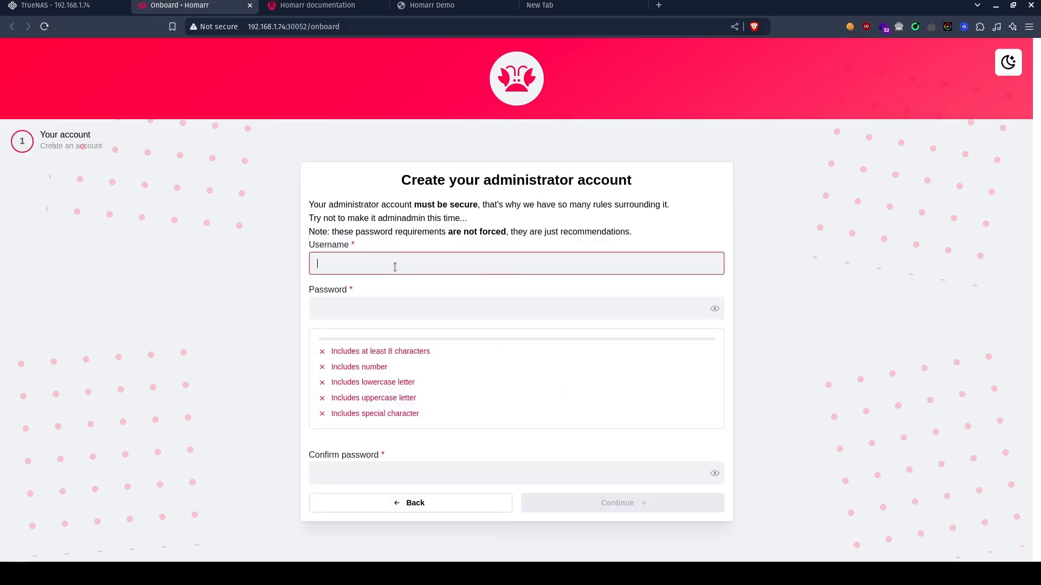
pyautogui.write('admin')
pyautogui.press('Tab')
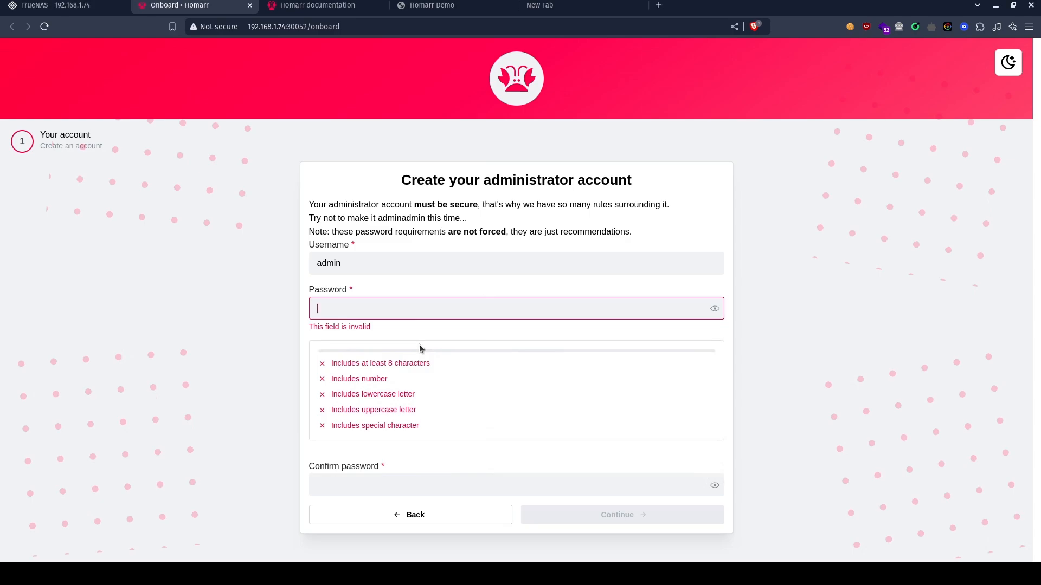
pyautogui.hotkey('ctrl', 'v')
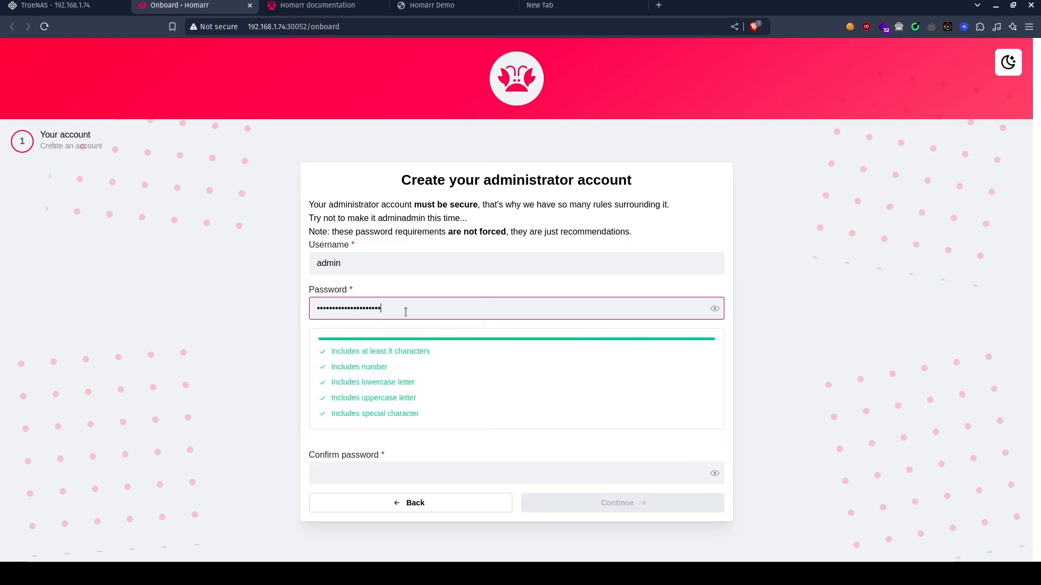
pyautogui.click(382, 477)
pyautogui.hotkey('ctrl', 'v')
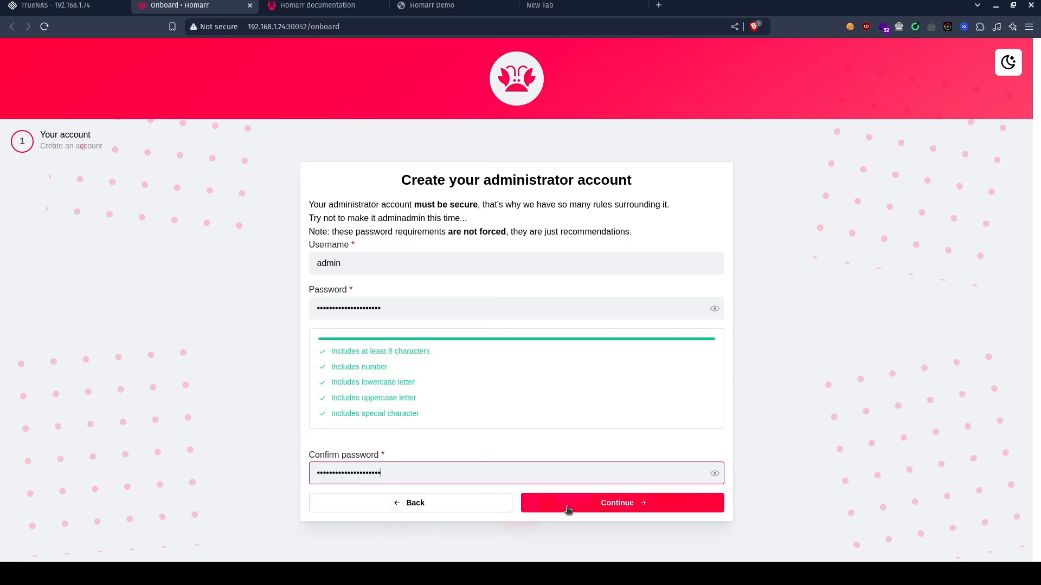
pyautogui.click(617, 511)
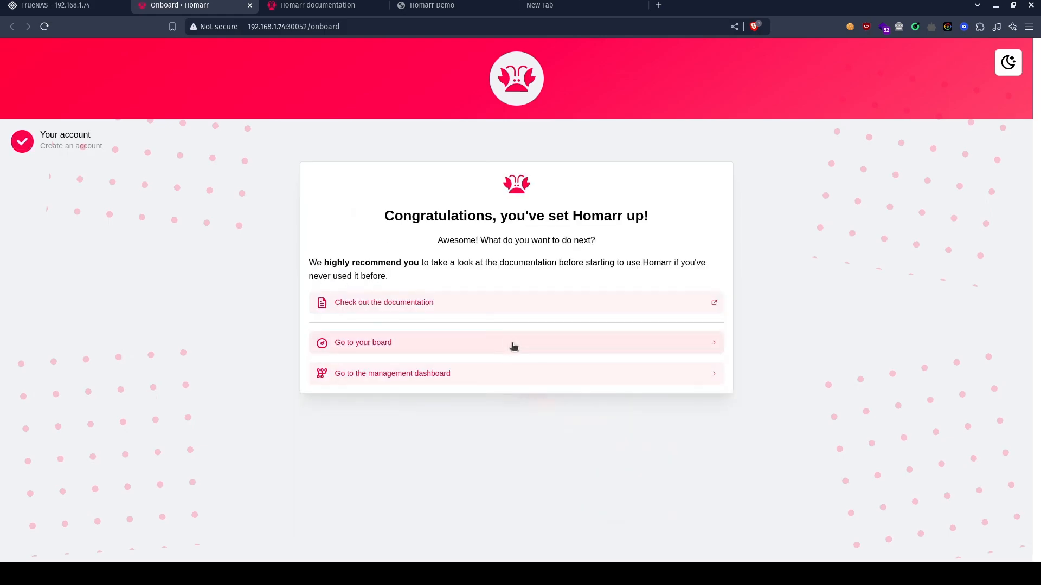
# Open the default Homarr board and switch its theme to dark.
pyautogui.click(381, 346)
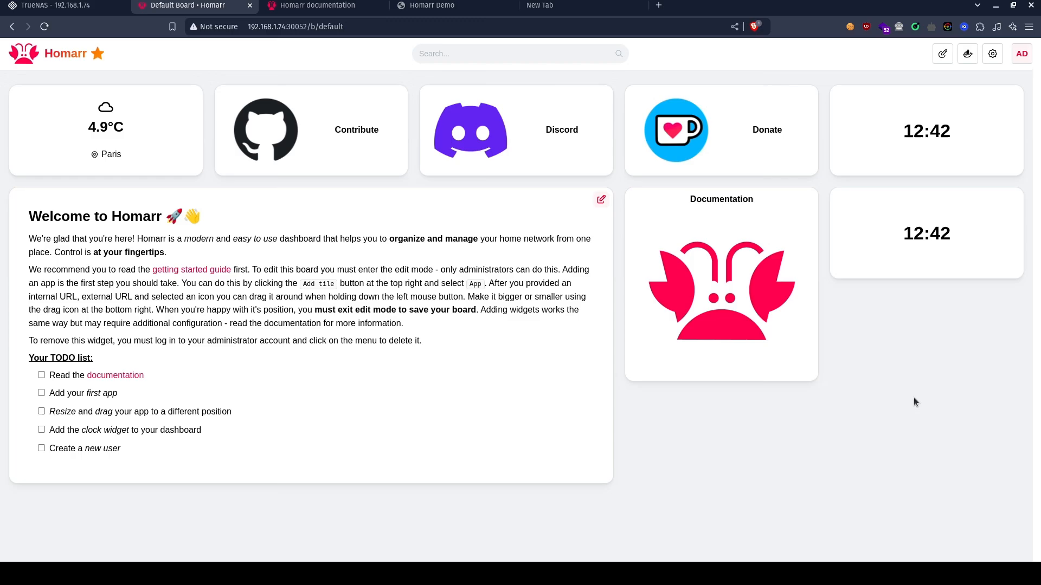
pyautogui.click(1017, 58)
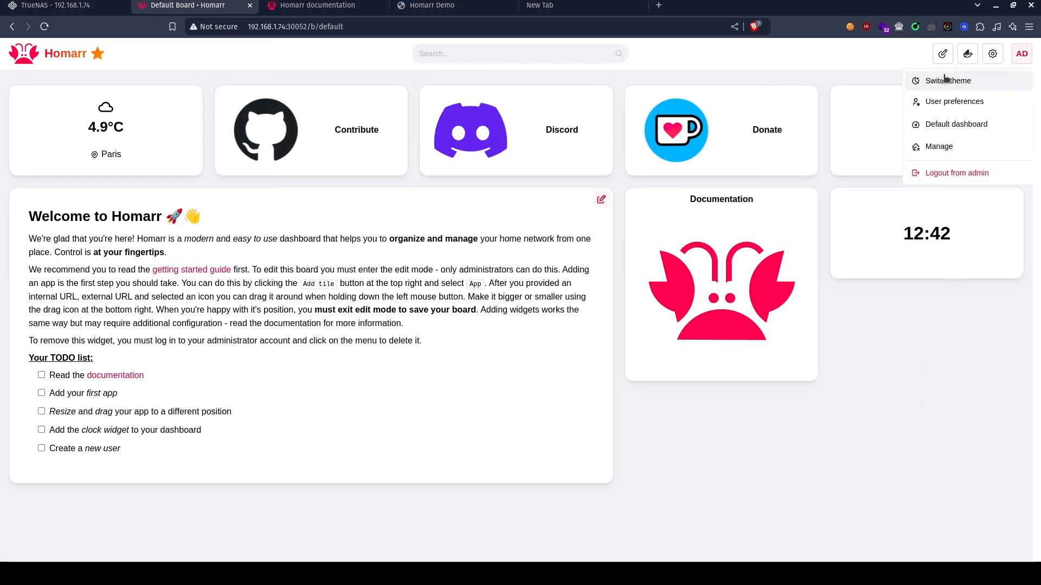
pyautogui.click(922, 80)
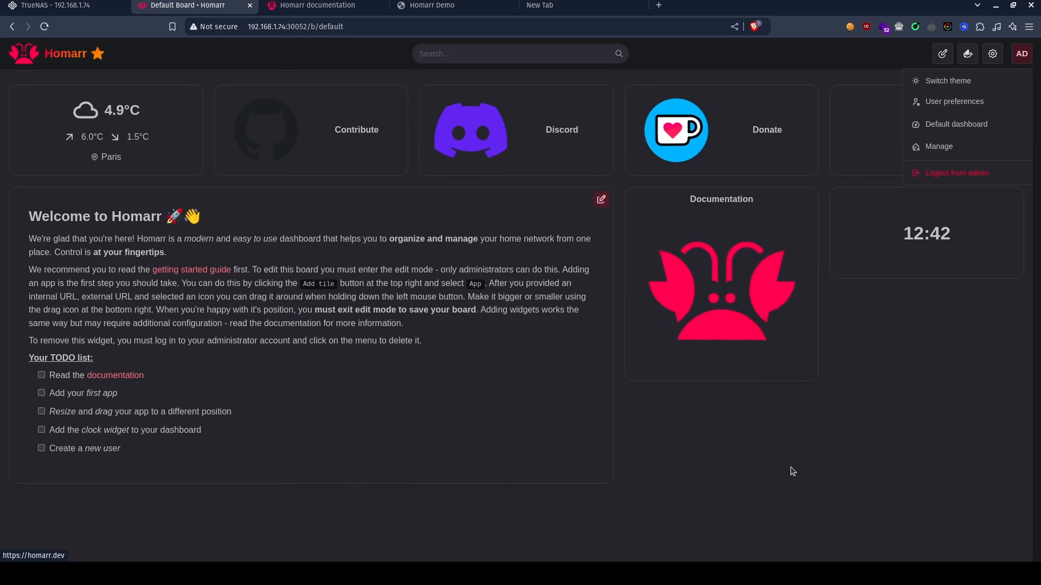
pyautogui.click(755, 467)
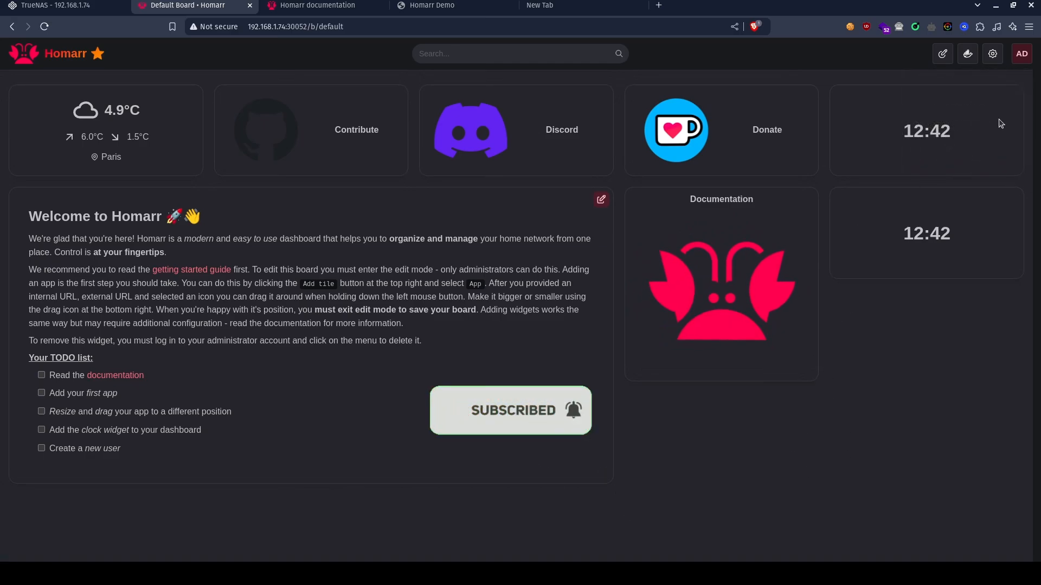
# Enable pings in the default board's customization, save the changes and return to the board.
pyautogui.click(997, 61)
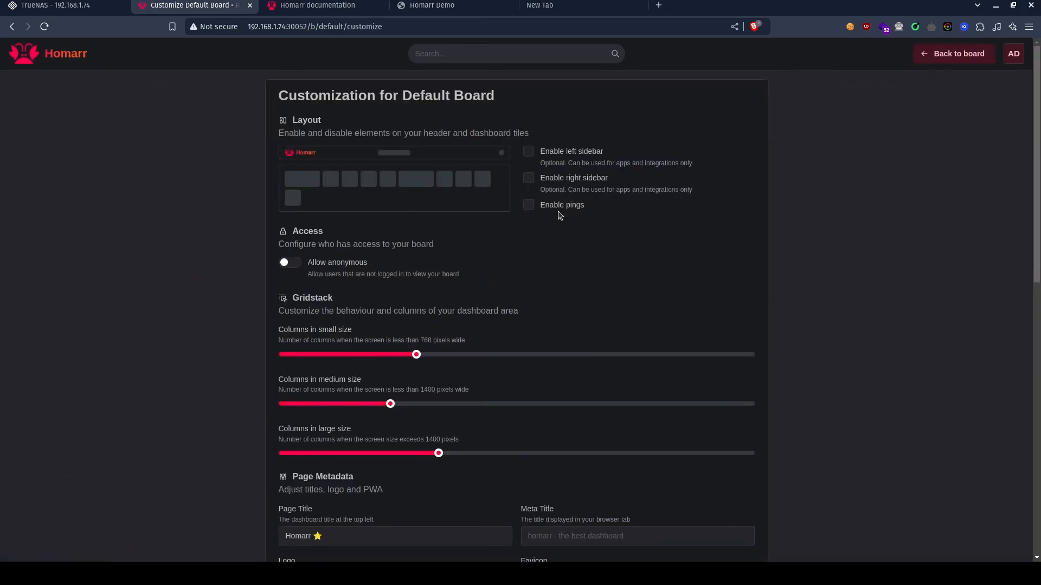
pyautogui.click(528, 205)
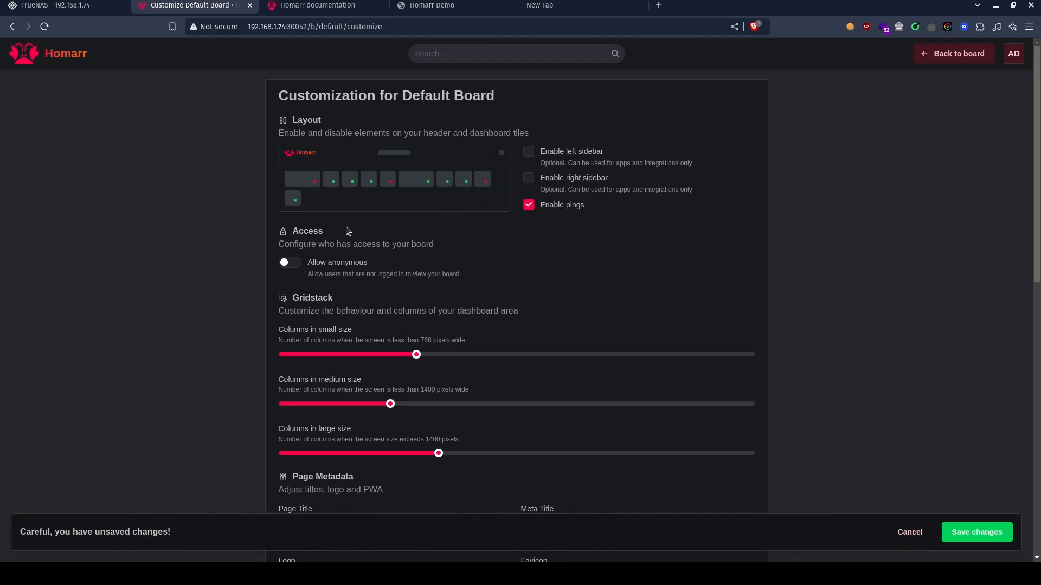
pyautogui.scroll(-2, 719, 341)
pyautogui.scroll(-5, 720, 342)
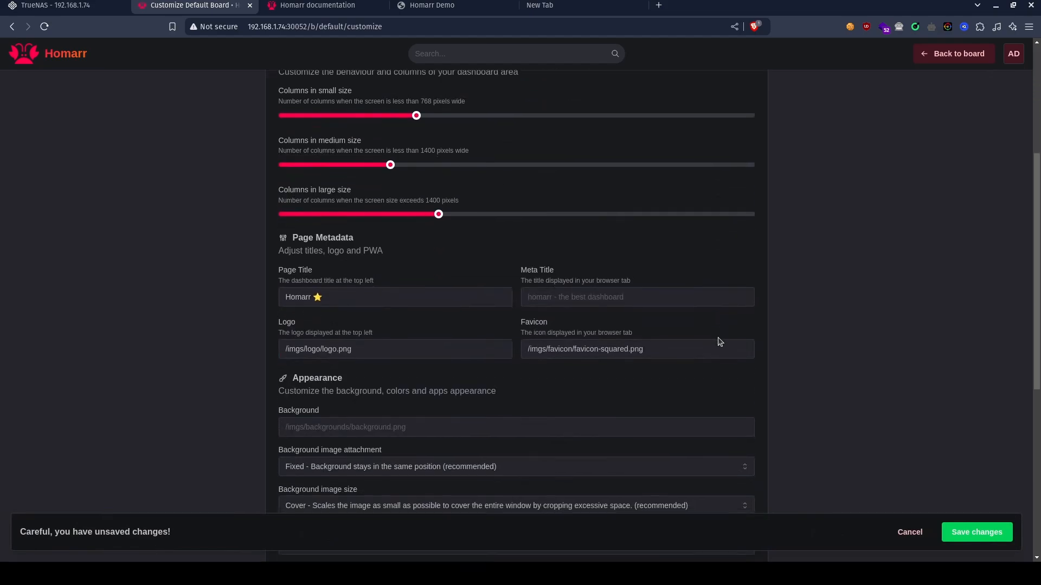
pyautogui.scroll(-5, 717, 337)
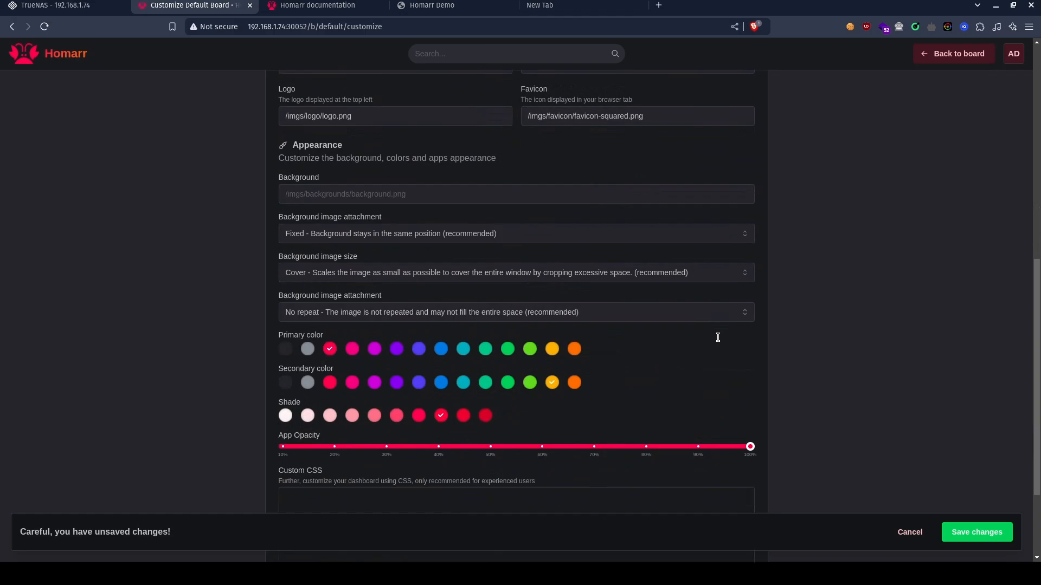
pyautogui.scroll(11, 720, 342)
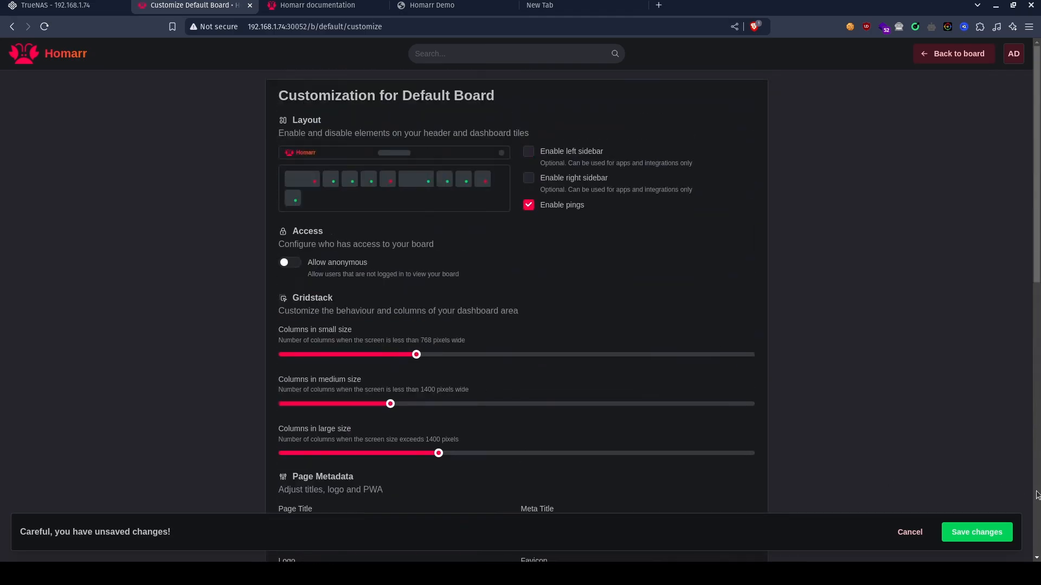
pyautogui.click(984, 539)
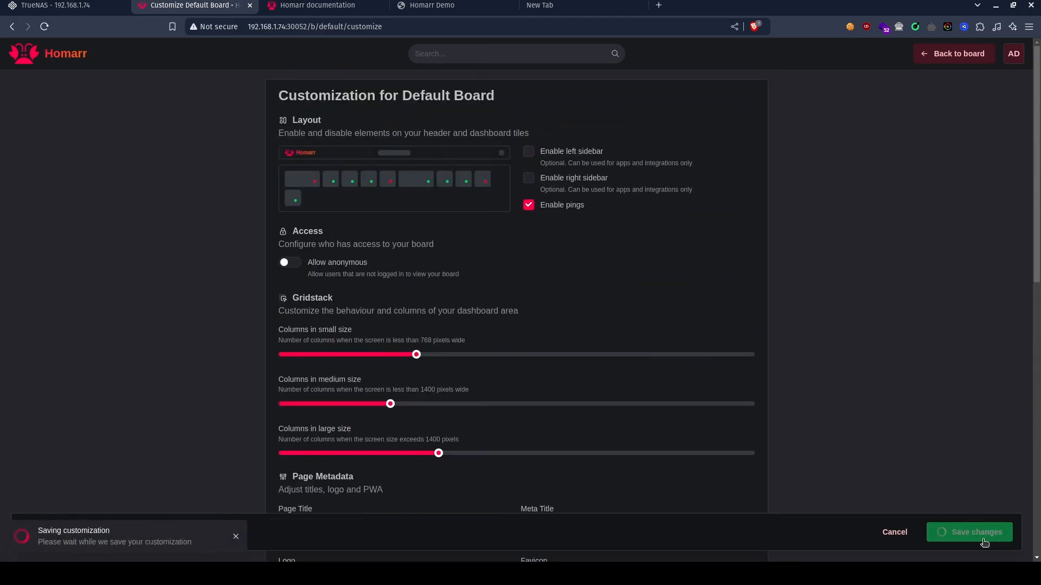
pyautogui.click(959, 54)
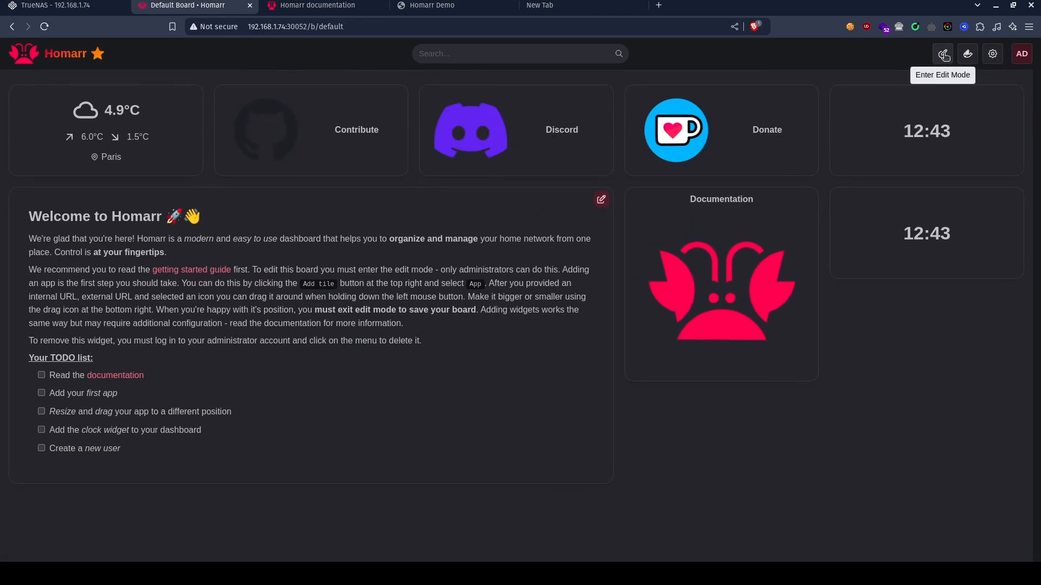
# Put the board into edit mode and remove the Donate tile and the lower of the two clock widgets.
pyautogui.click(944, 55)
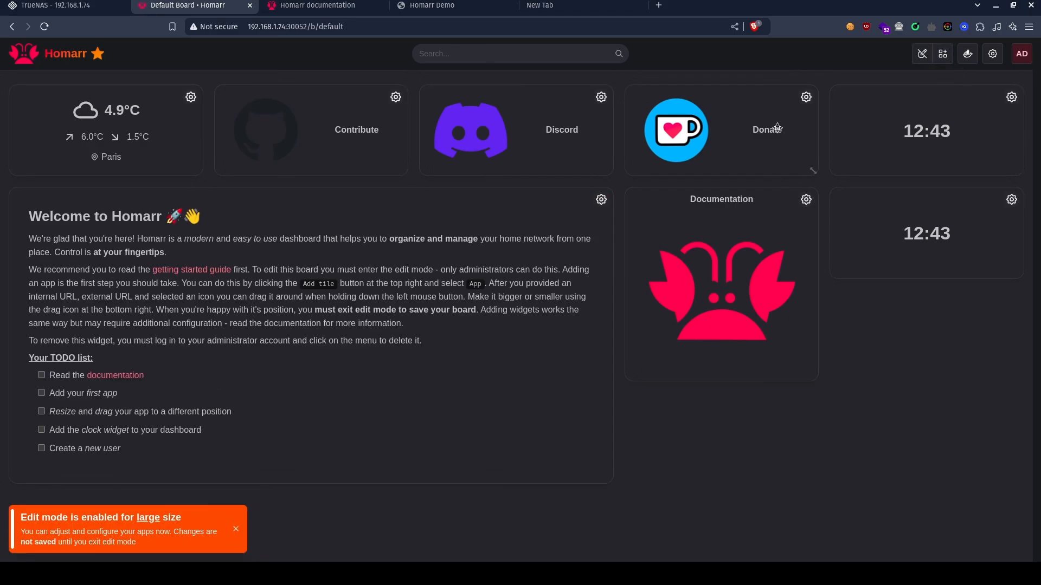
pyautogui.click(806, 98)
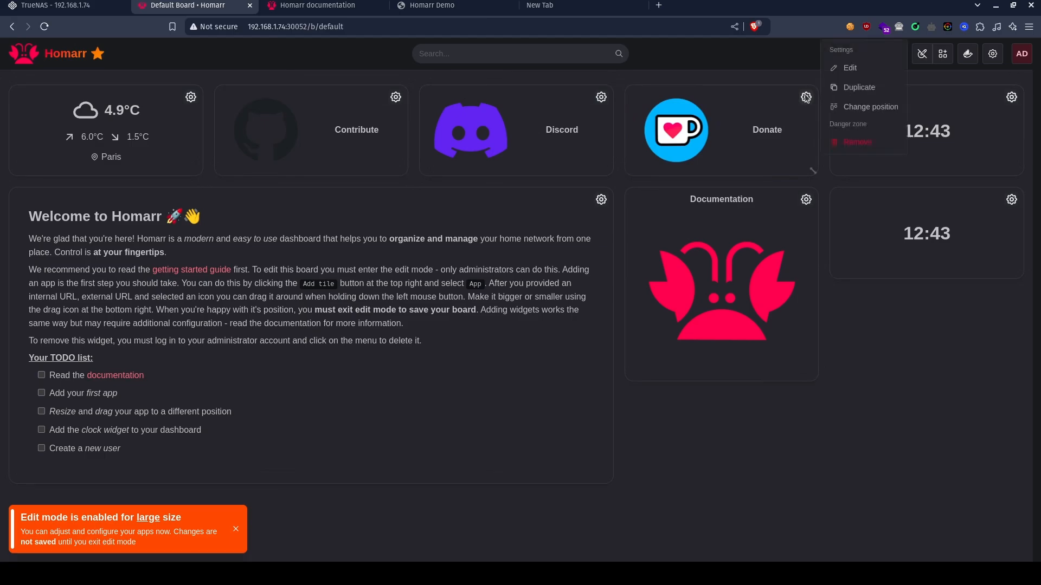
pyautogui.click(846, 149)
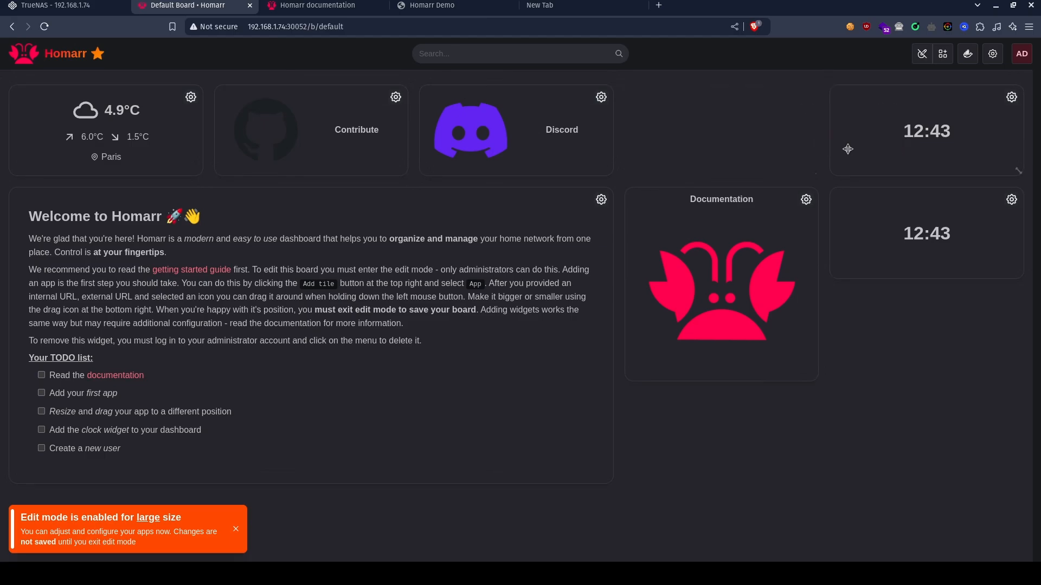
pyautogui.click(1011, 200)
pyautogui.click(965, 245)
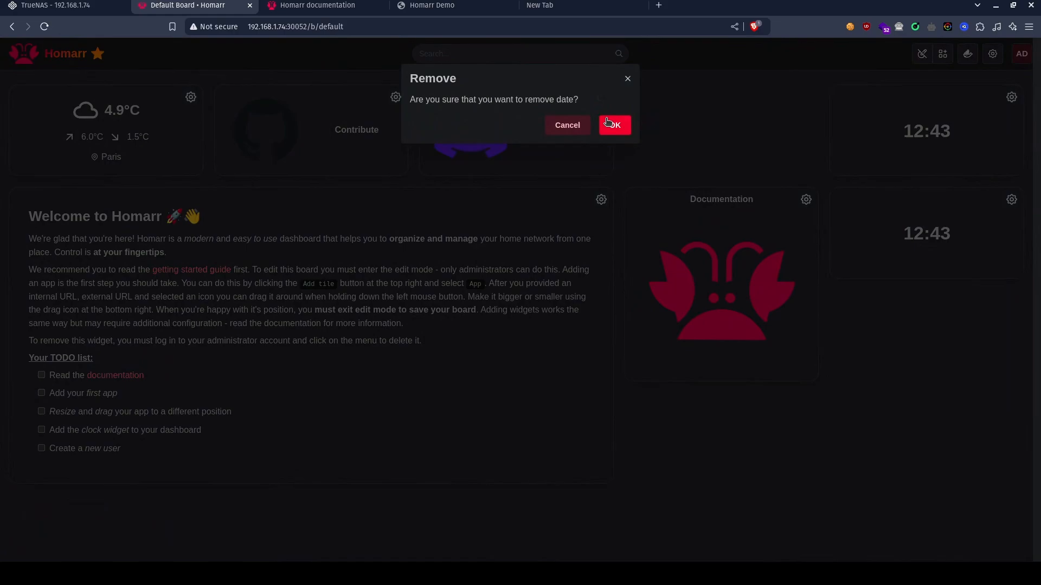
pyautogui.click(614, 124)
# Remove the Documentation, Discord and Contribute app tiles from the board.
pyautogui.click(806, 201)
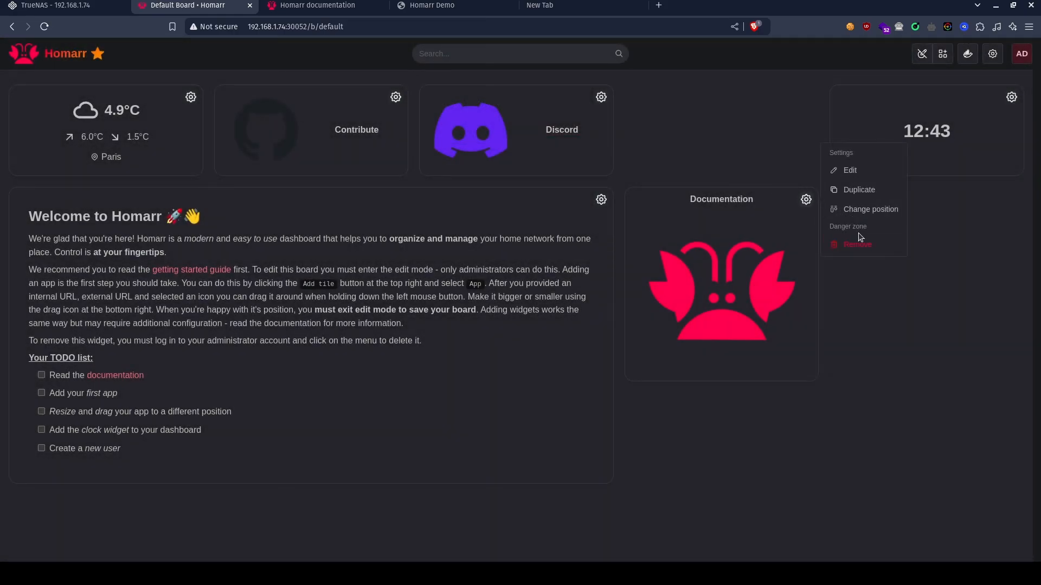
pyautogui.click(859, 242)
pyautogui.click(601, 97)
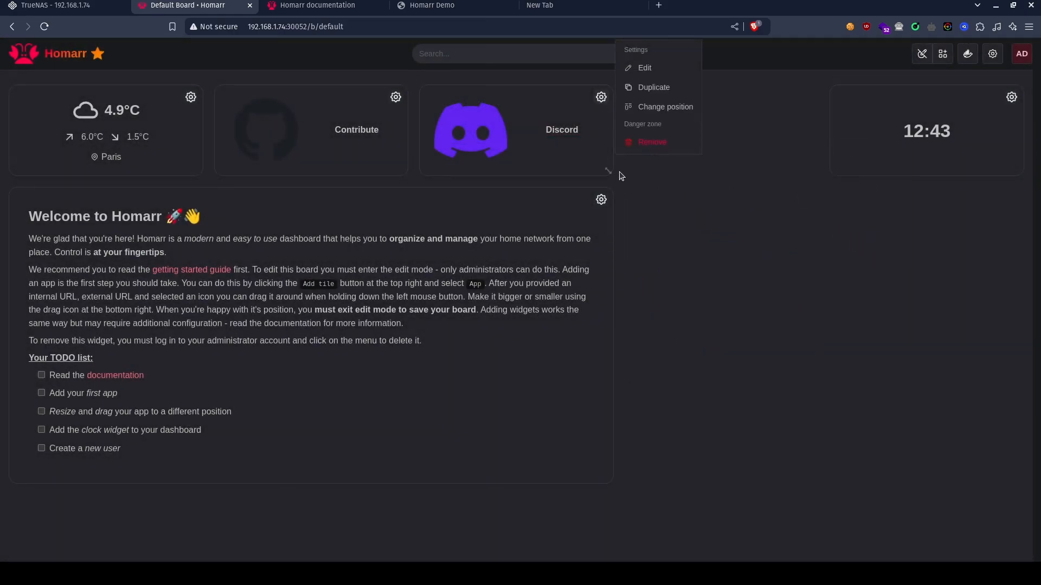
pyautogui.click(656, 144)
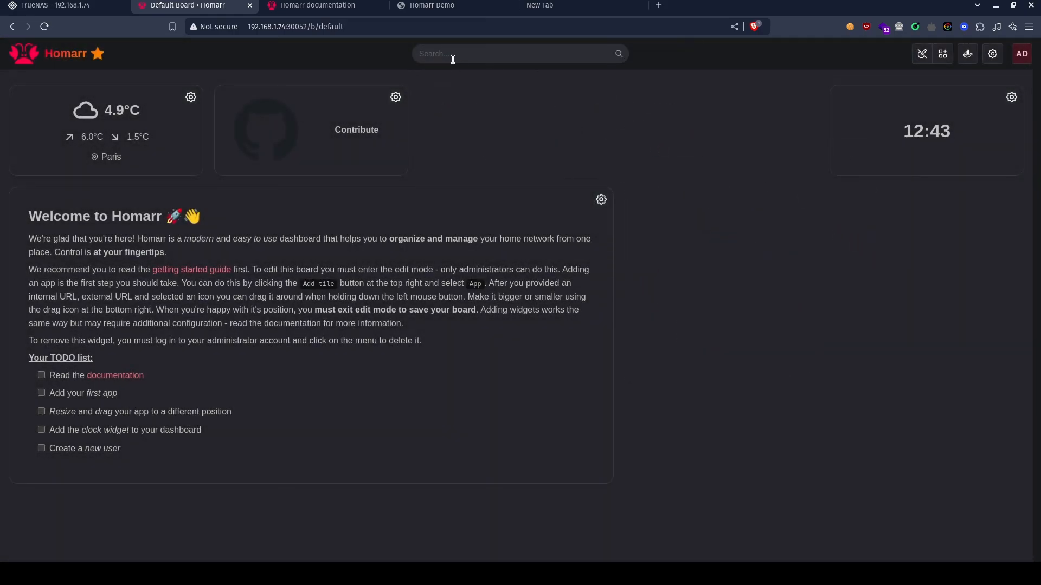
pyautogui.click(397, 98)
pyautogui.click(466, 146)
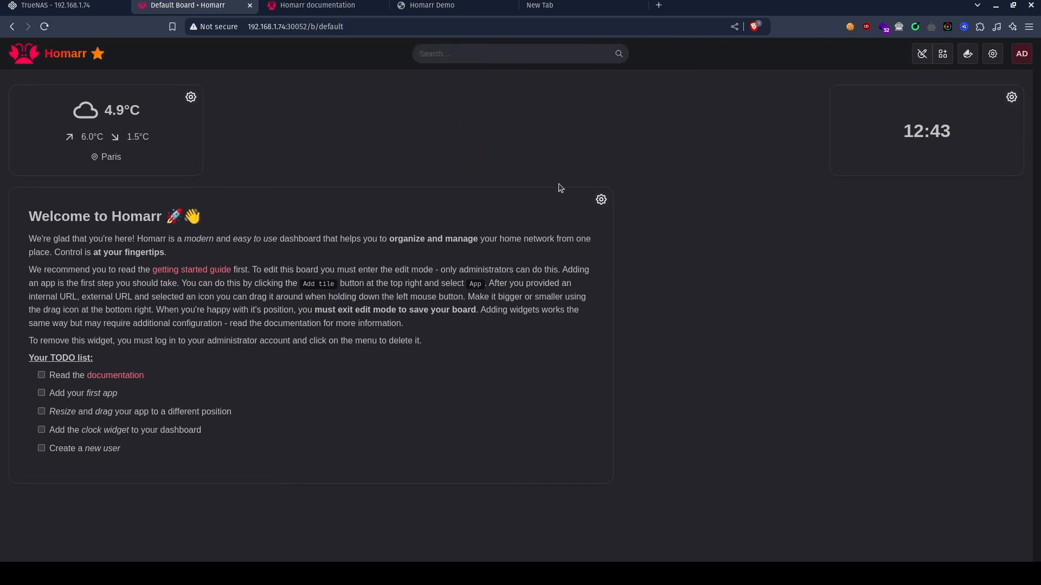
# Remove the Welcome to Homarr notebook widget from the board.
pyautogui.click(601, 201)
pyautogui.click(671, 231)
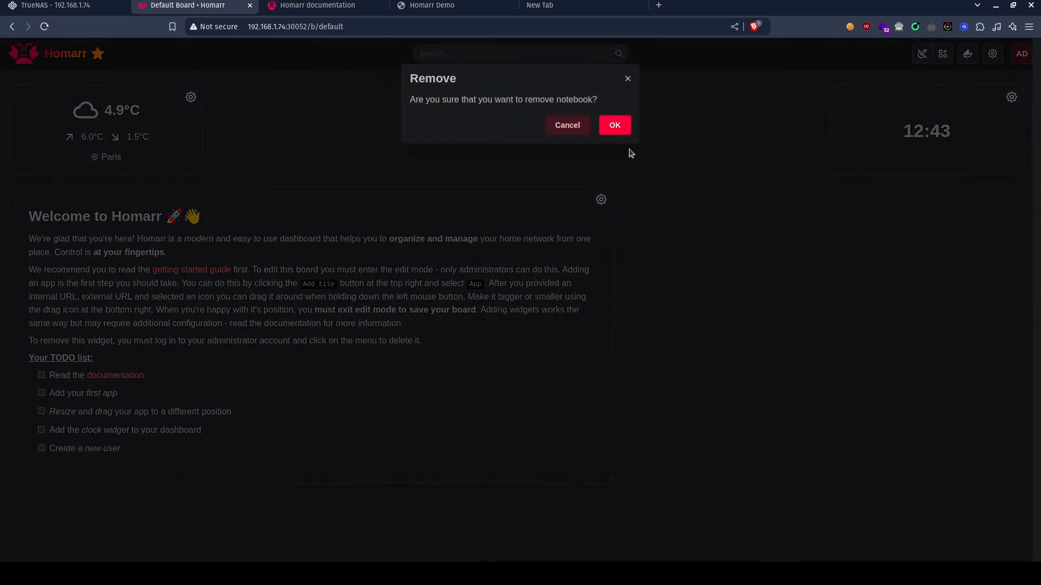
pyautogui.click(620, 130)
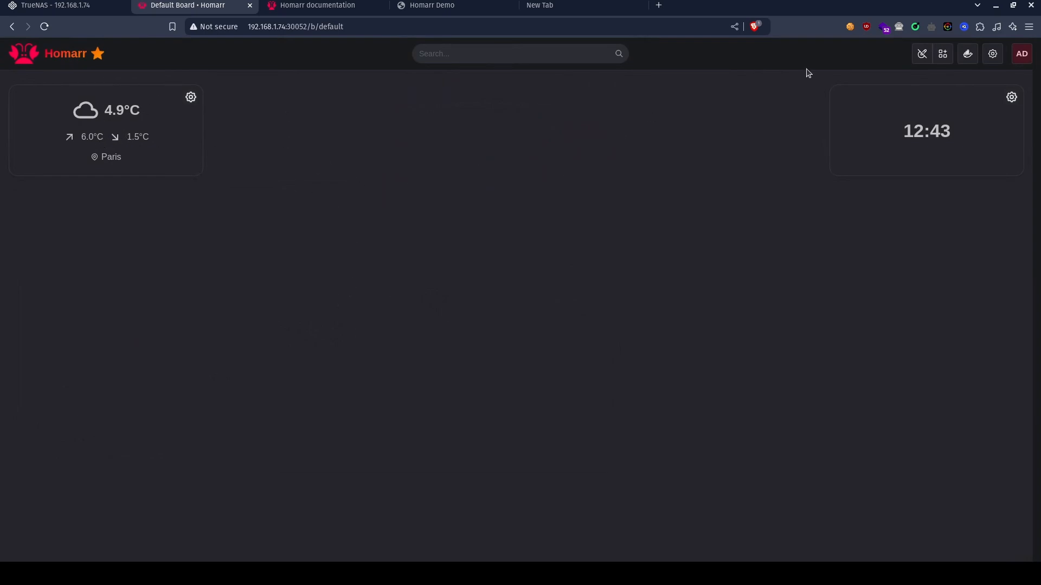
# Add a new app tile named Qbittorrent and choose qBittorrent as its integration.
pyautogui.click(943, 54)
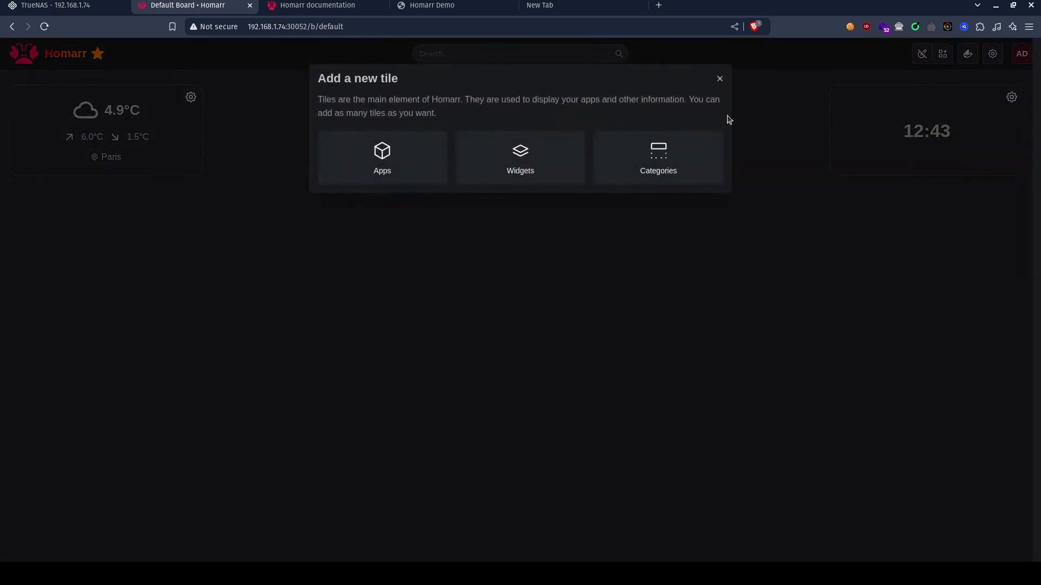
pyautogui.click(380, 174)
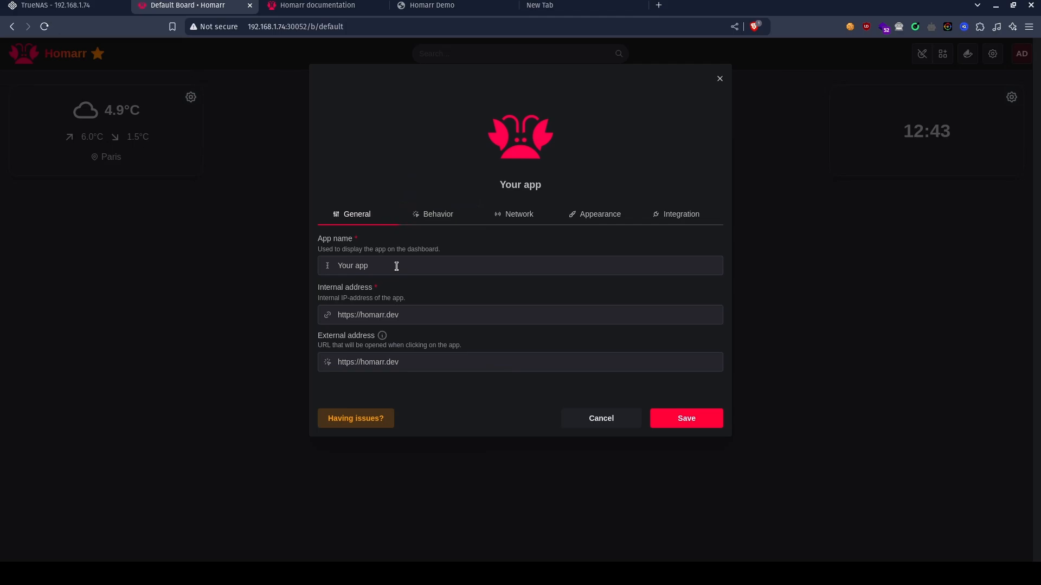
pyautogui.tripleClick(365, 265)
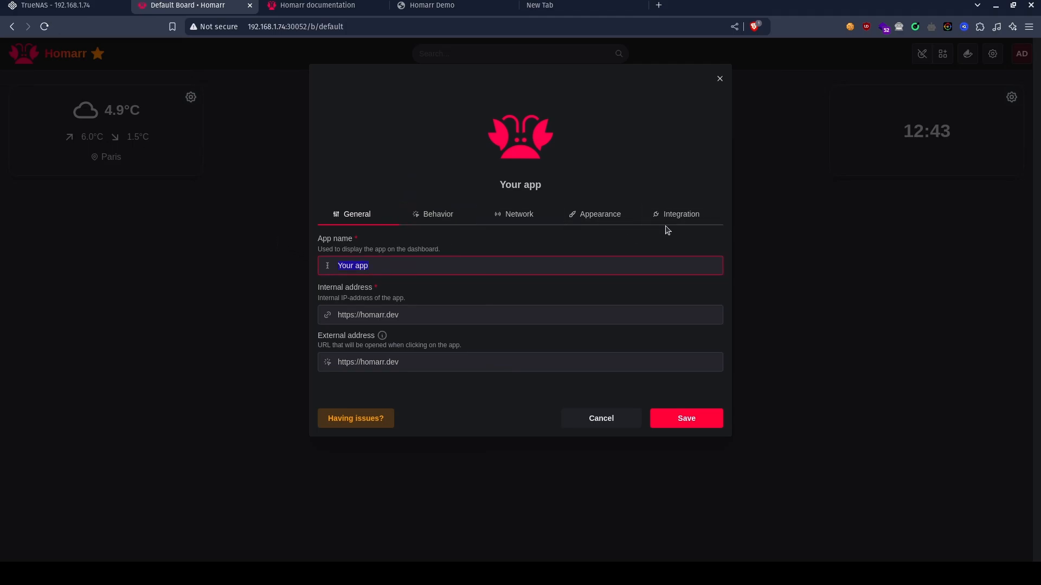
pyautogui.write('Qbittorrent')
pyautogui.click(681, 214)
pyautogui.click(485, 270)
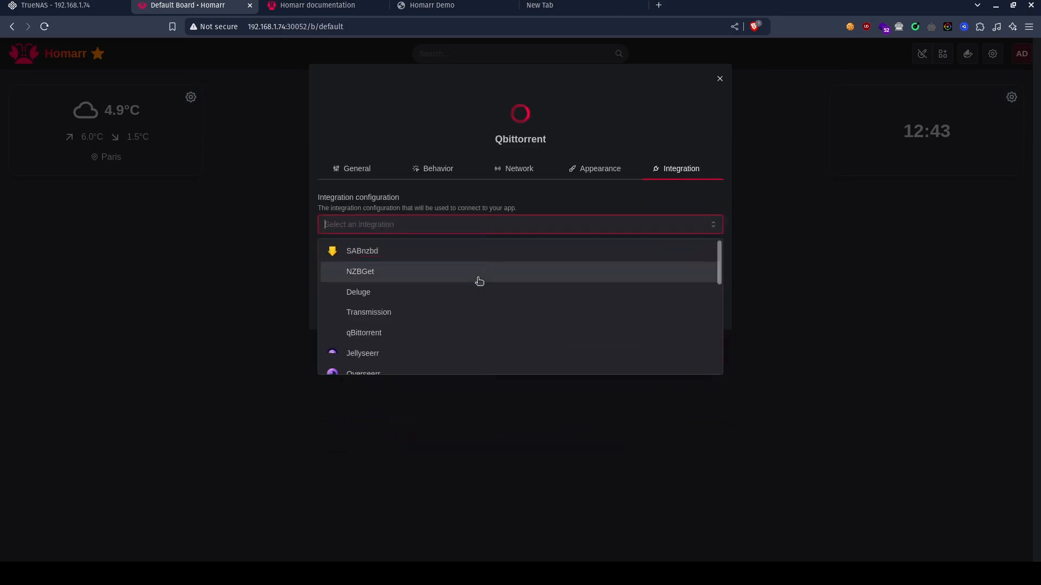
pyautogui.write('qbi')
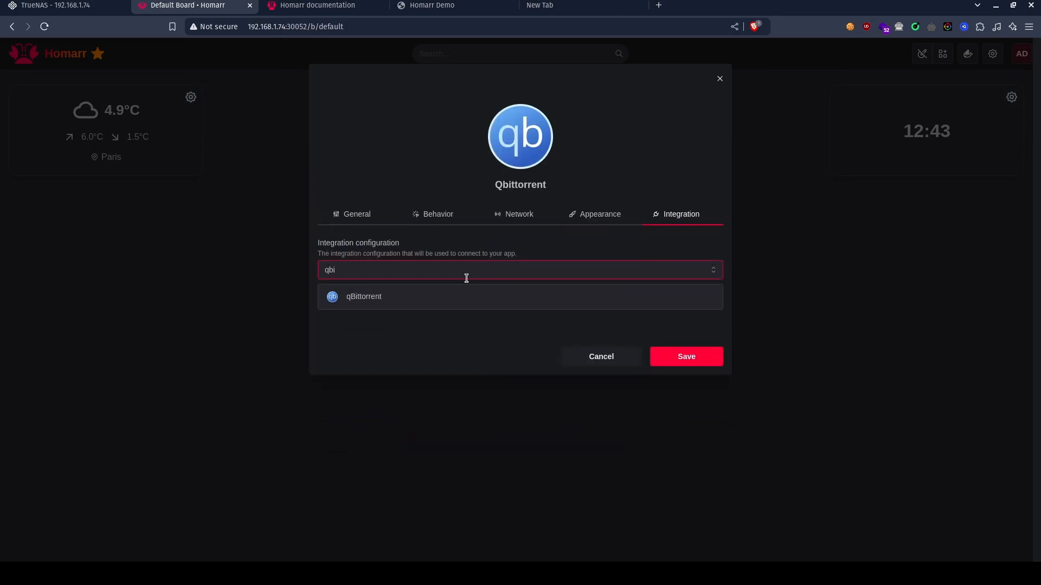
pyautogui.click(372, 298)
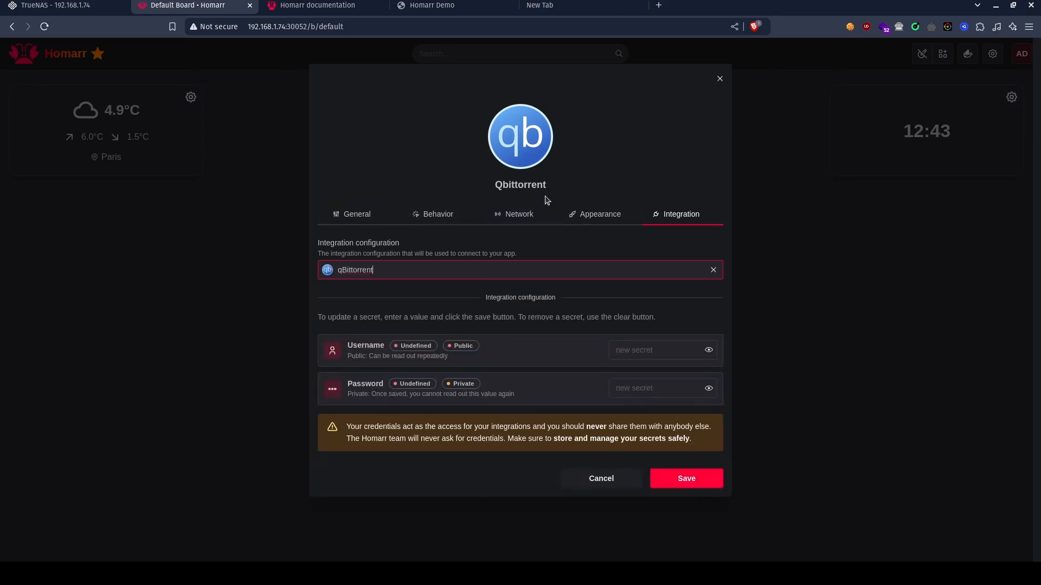
# Find icons matching qbit and set the tile's app icon to qbittorrent.svg from Walkxcode.
pyautogui.click(567, 221)
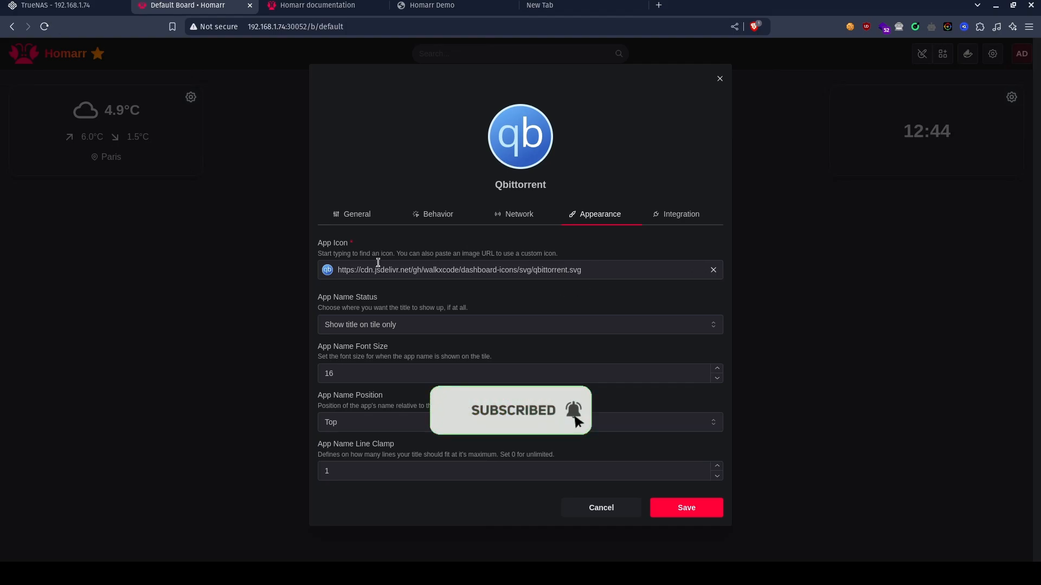
pyautogui.click(579, 268)
pyautogui.write('qbit')
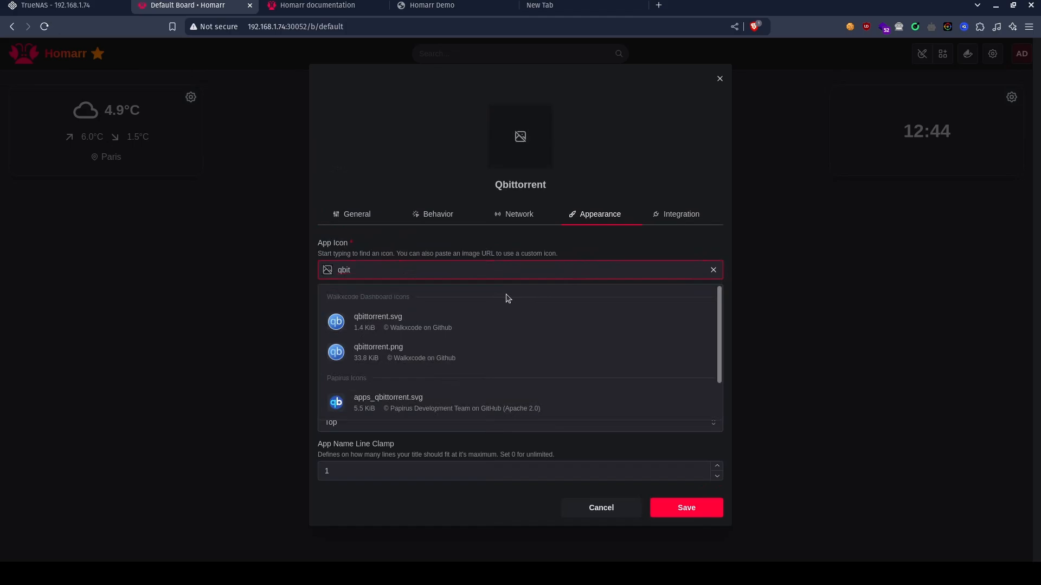
pyautogui.click(415, 320)
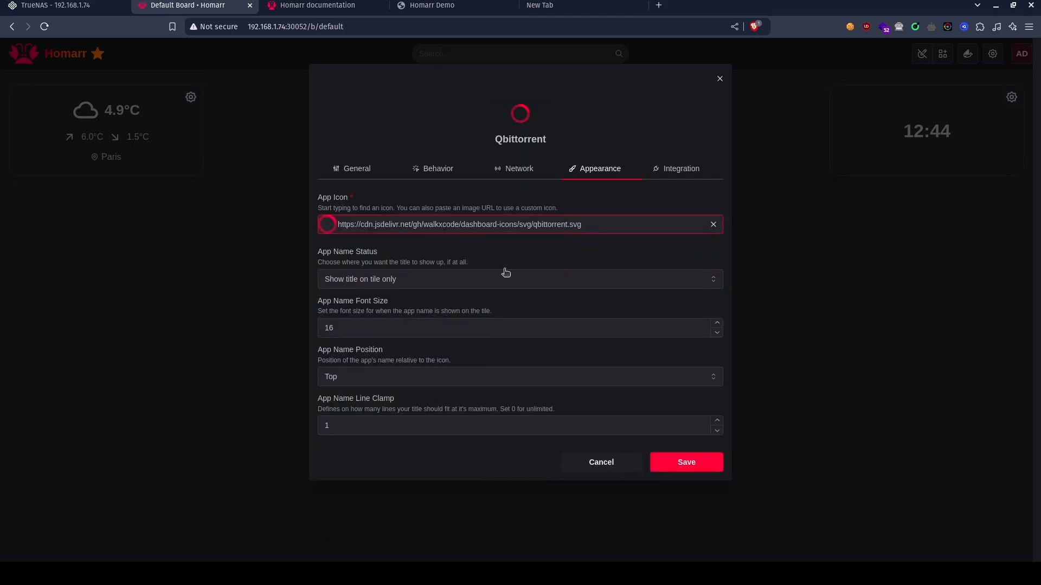
pyautogui.click(428, 215)
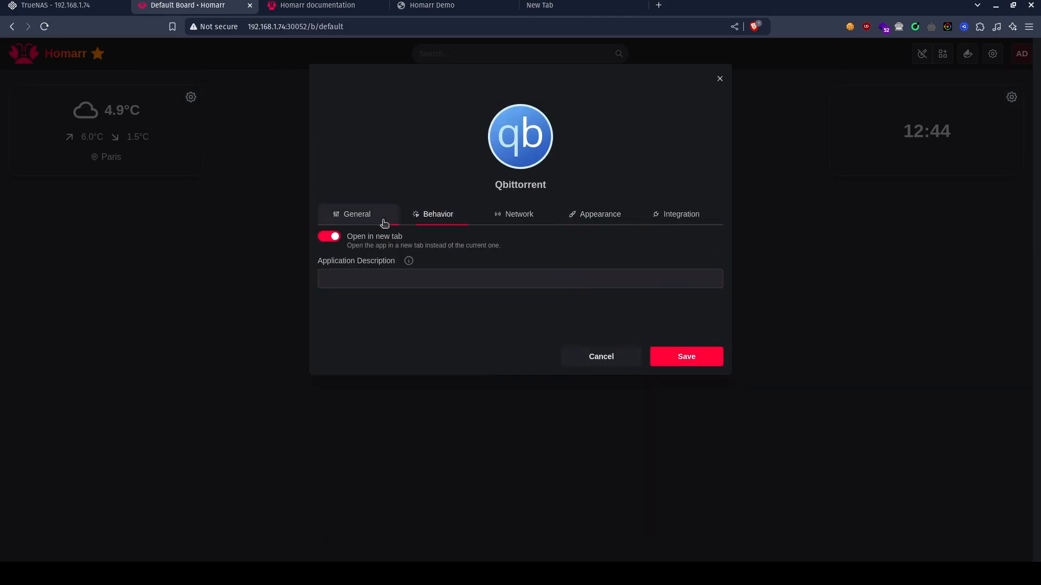
pyautogui.click(352, 226)
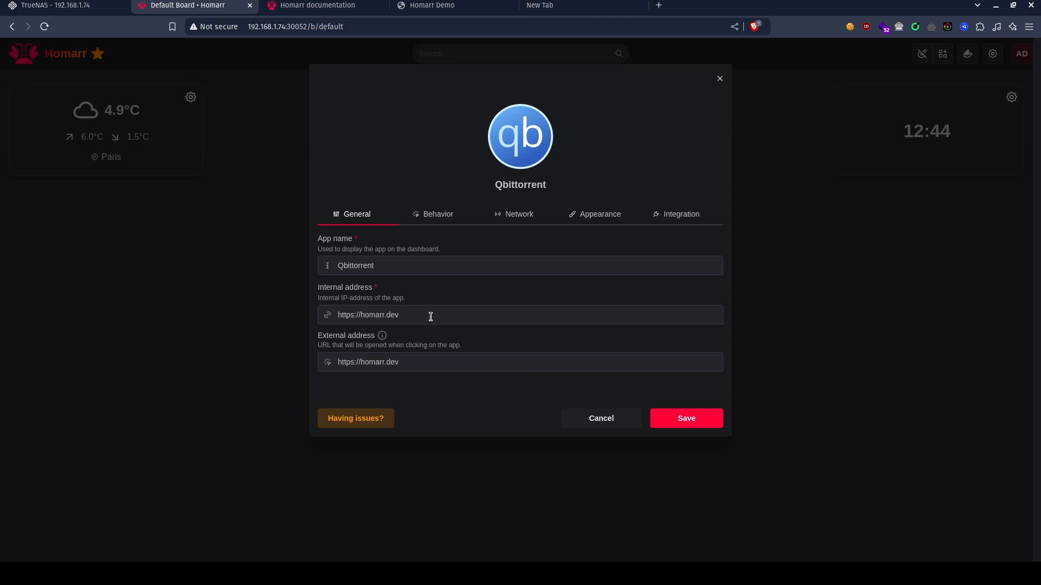
pyautogui.moveTo(394, 317); pyautogui.dragTo(362, 317)
pyautogui.press('BackSpace')
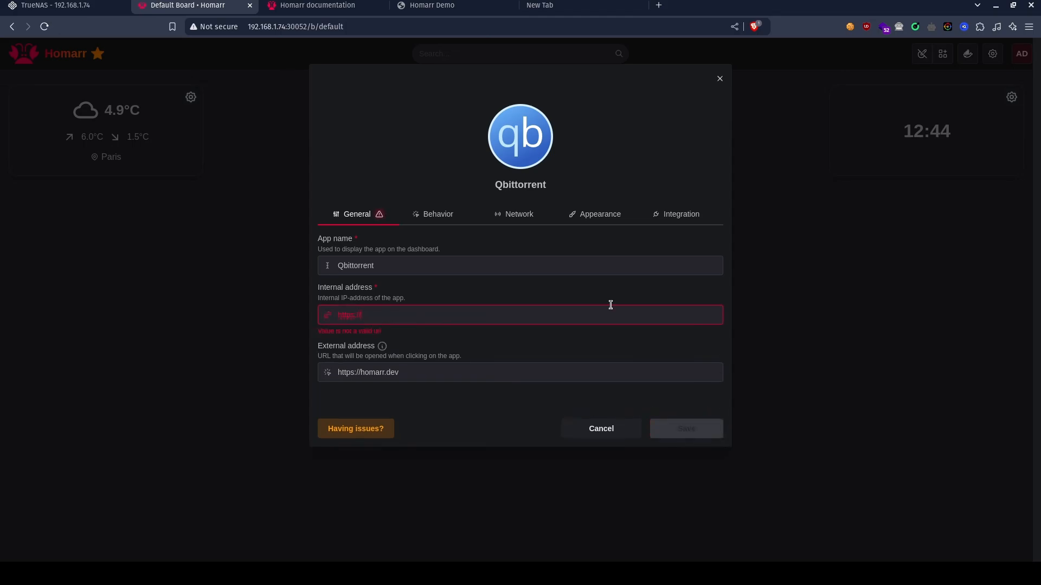
pyautogui.write('192.168.1.74:38080')
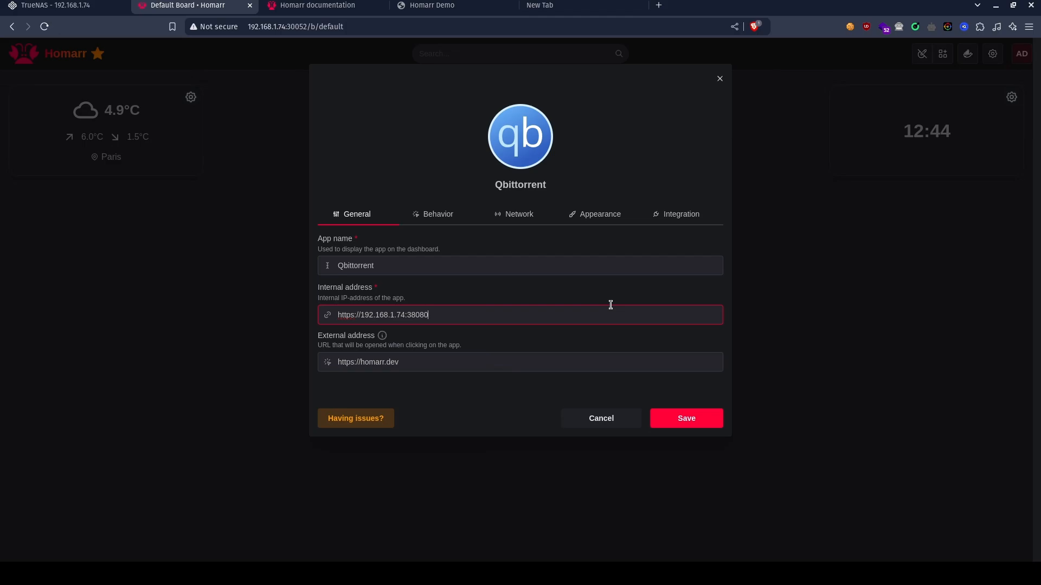
pyautogui.hotkey('ctrl', 'a')
pyautogui.hotkey('ctrl', 'c')
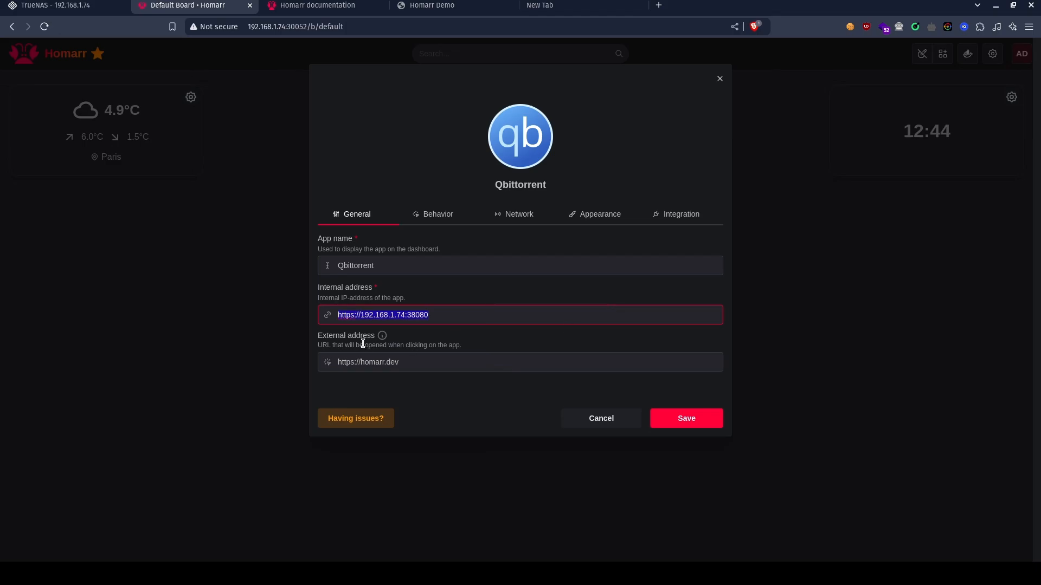
pyautogui.click(359, 317)
pyautogui.press('BackSpace')
pyautogui.write(':')
pyautogui.press('Tab')
pyautogui.hotkey('ctrl', 'v')
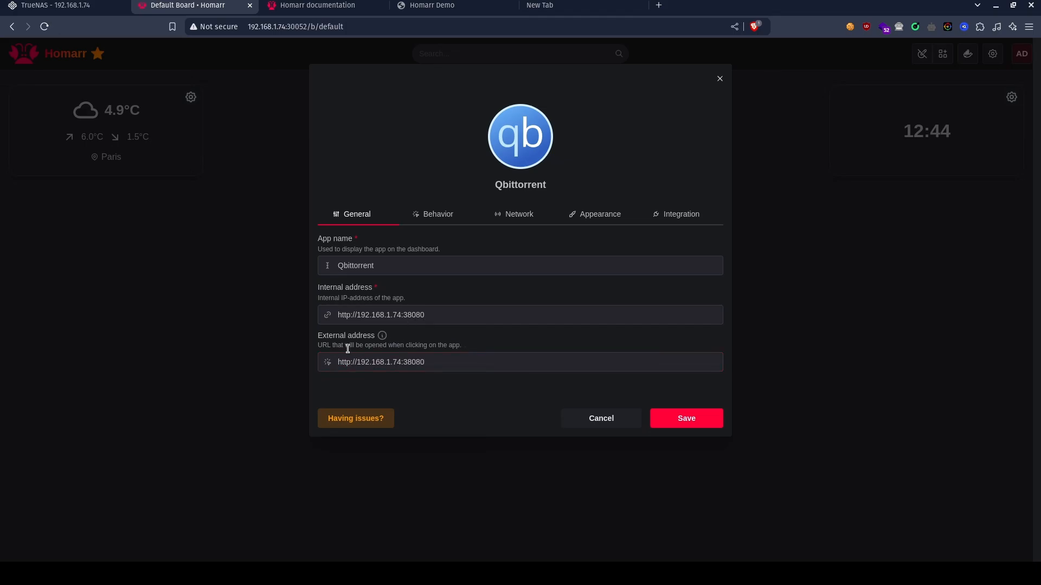
pyautogui.moveTo(455, 316); pyautogui.dragTo(339, 311)
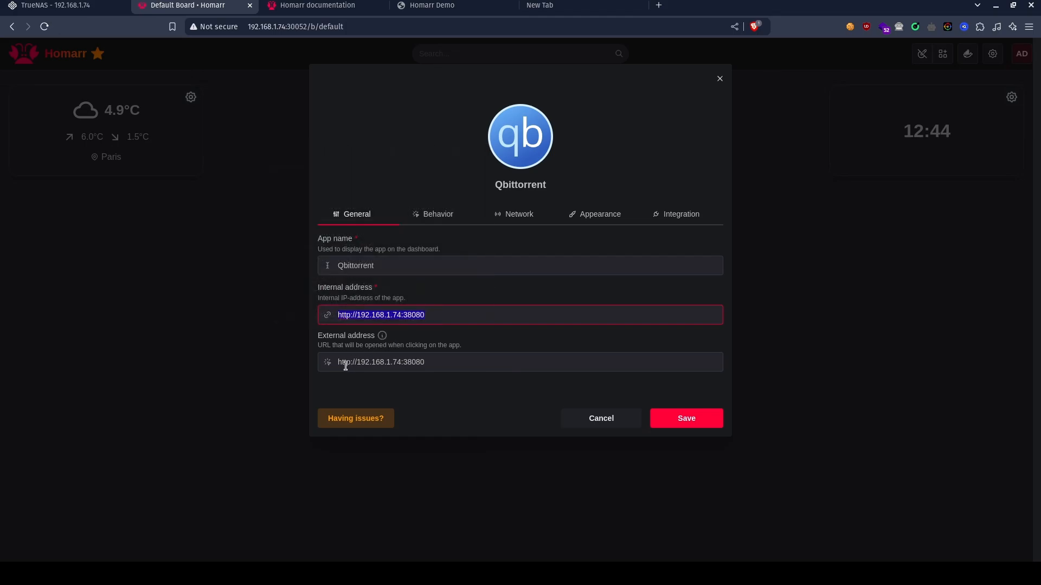
pyautogui.moveTo(337, 362); pyautogui.dragTo(435, 368)
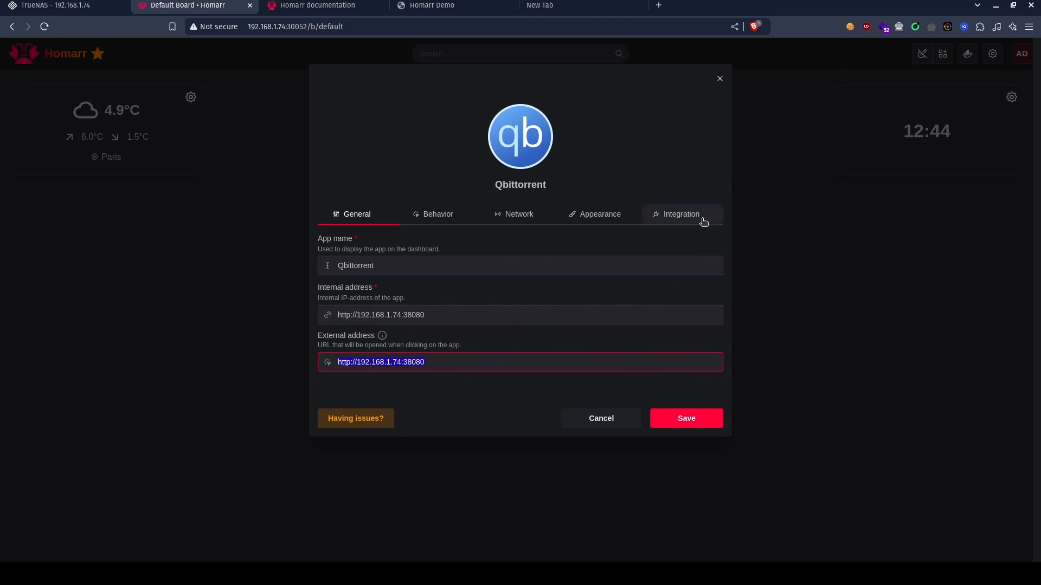
# Enter the username and password for the qBittorrent integration and save the app tile.
pyautogui.click(679, 212)
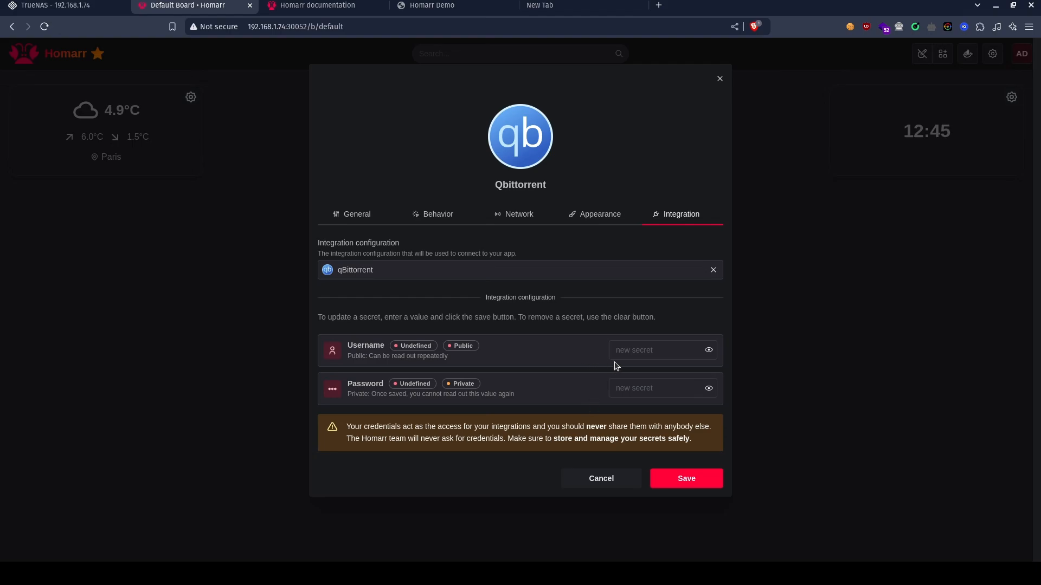
pyautogui.click(666, 352)
pyautogui.write('•••')
pyautogui.hotkey('ctrl', 'v')
pyautogui.click(691, 484)
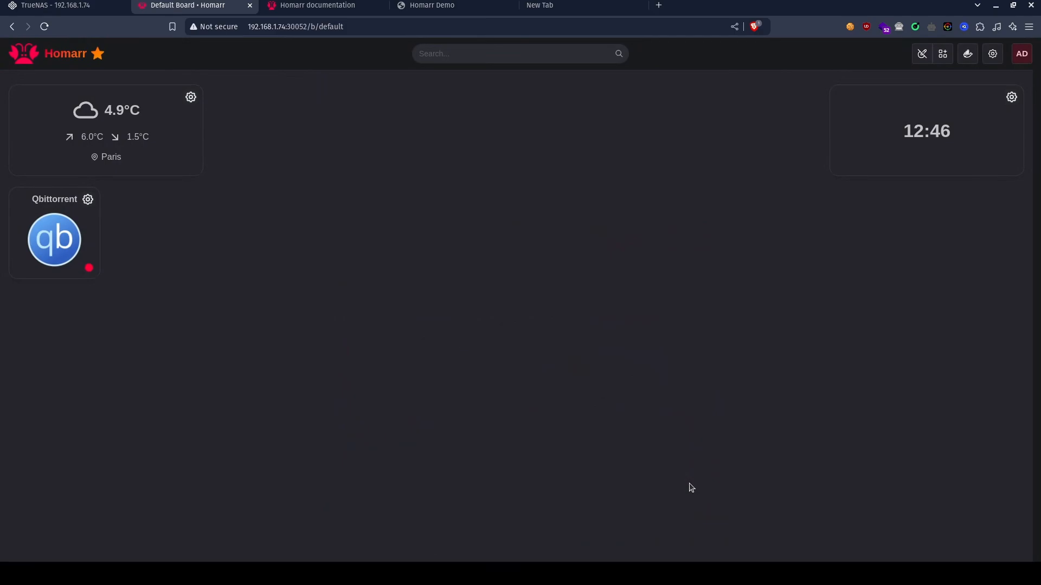
# Widen the Qbittorrent tile to the weather widget's width, place it beside that widget, and save and exit edit mode.
pyautogui.moveTo(91, 270); pyautogui.dragTo(190, 271)
pyautogui.moveTo(162, 206); pyautogui.dragTo(360, 105)
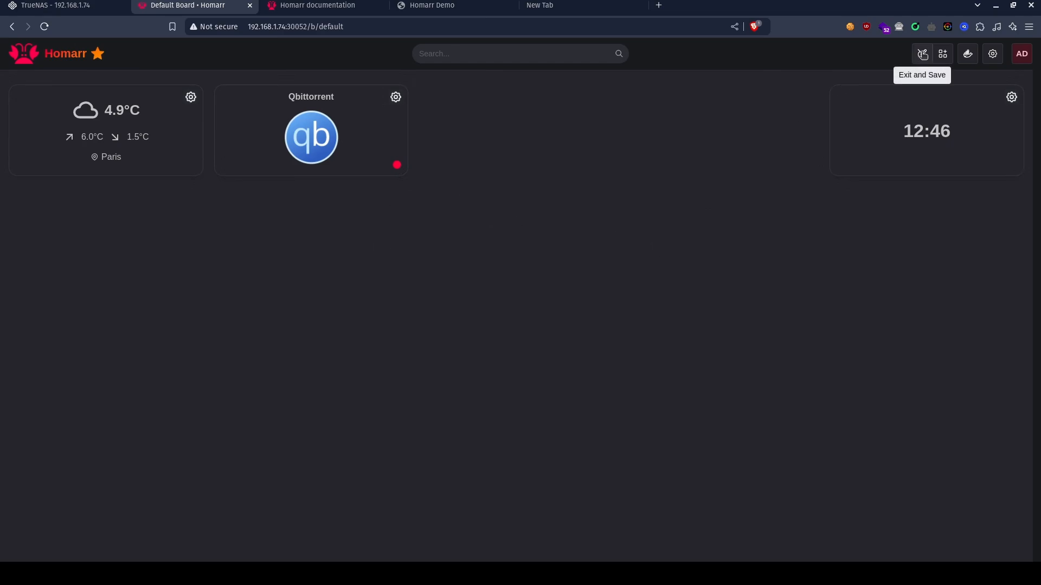
pyautogui.click(922, 54)
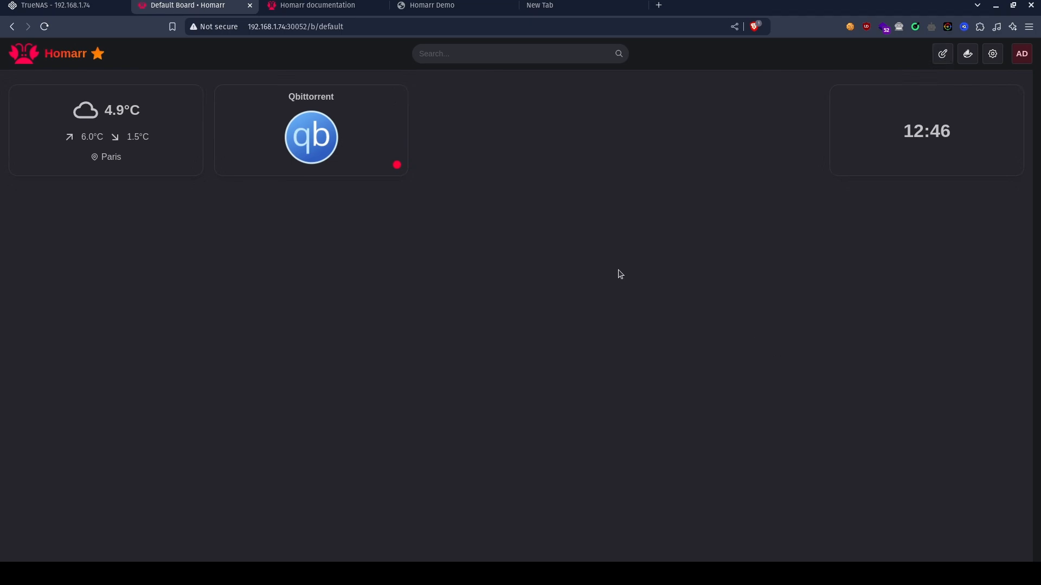
pyautogui.moveTo(395, 166)
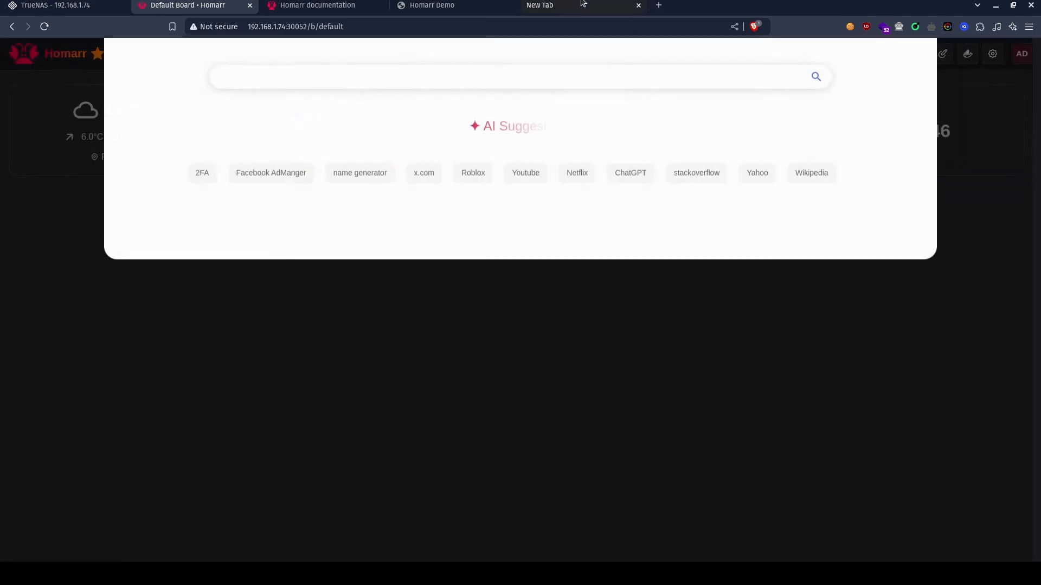
# Reload the default board, enable its edit mode, and open the catalogue of widgets that can be added.
pyautogui.click(514, 416)
pyautogui.press('F5')
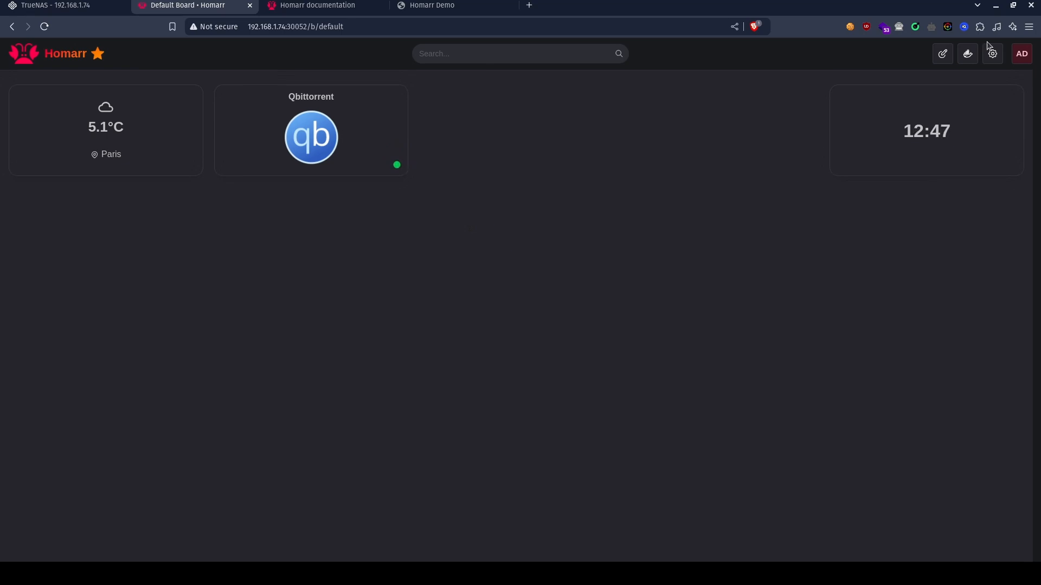
pyautogui.click(949, 59)
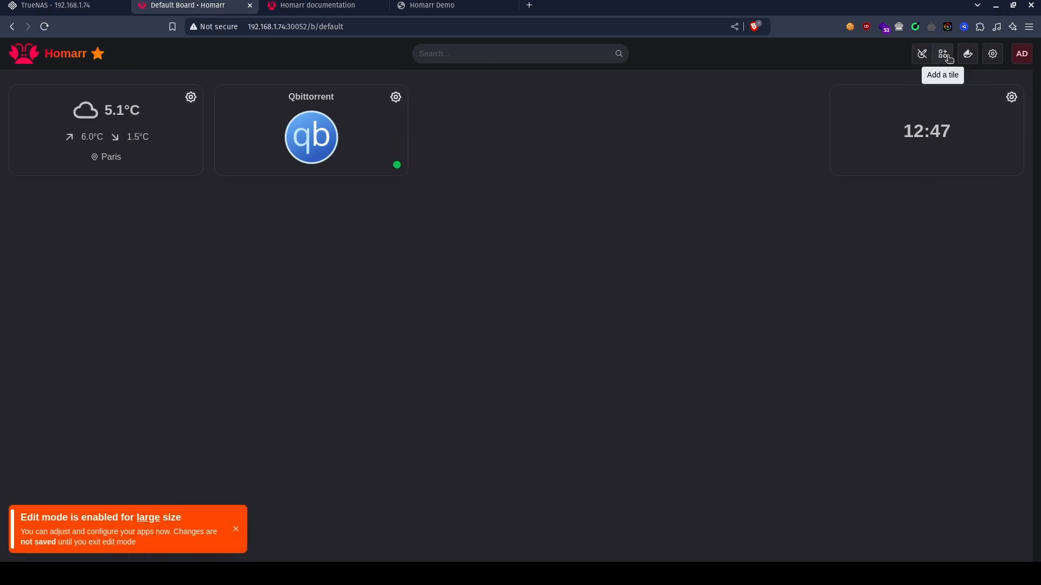
pyautogui.click(949, 58)
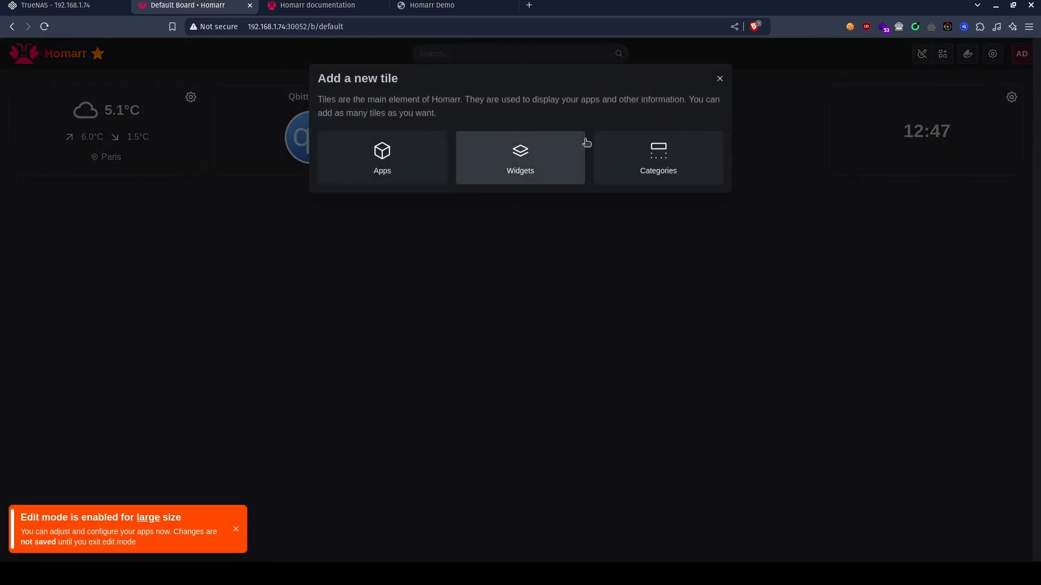
pyautogui.click(551, 165)
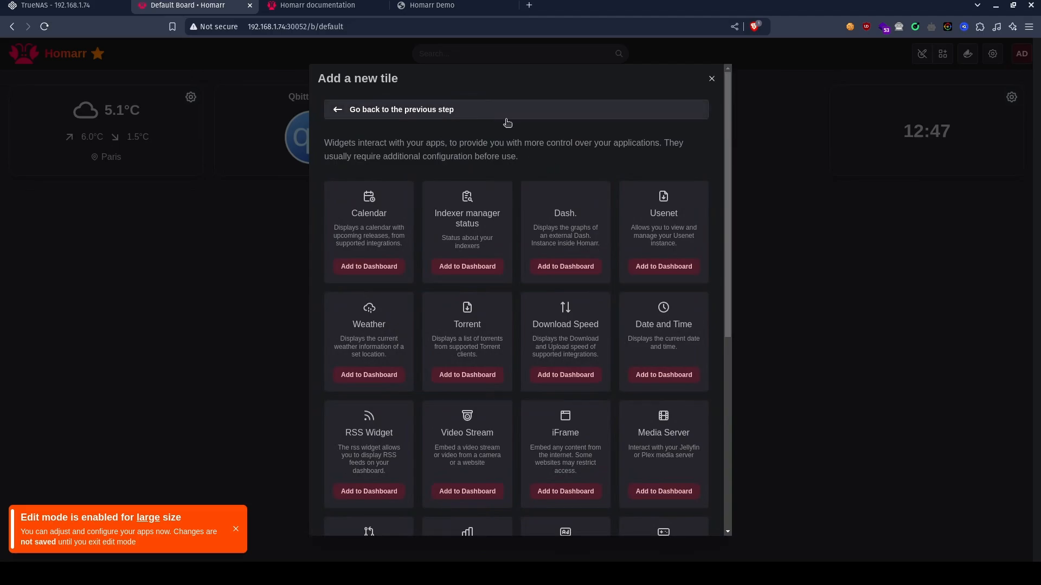
# Add the Torrent and Download Speed widgets to the board and close the tile catalogue.
pyautogui.scroll(-5, 494, 370)
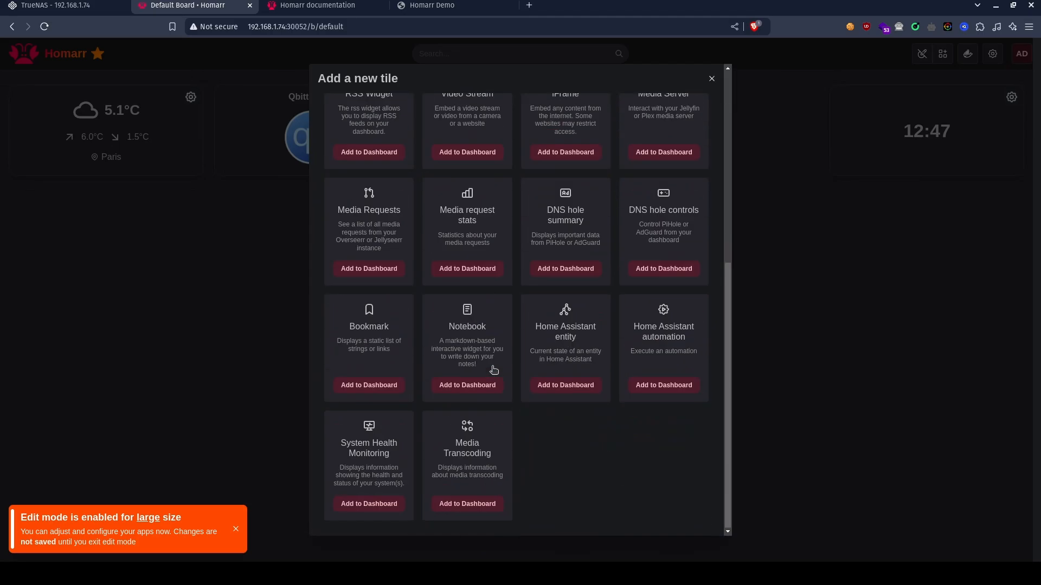
pyautogui.scroll(5, 493, 370)
pyautogui.scroll(-5, 494, 370)
pyautogui.scroll(5, 493, 369)
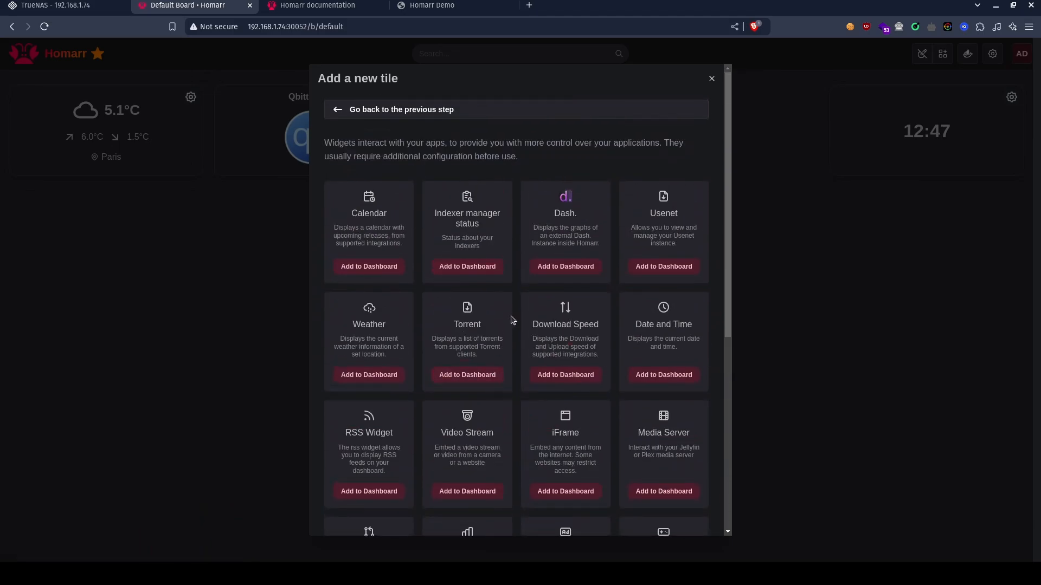
pyautogui.click(450, 374)
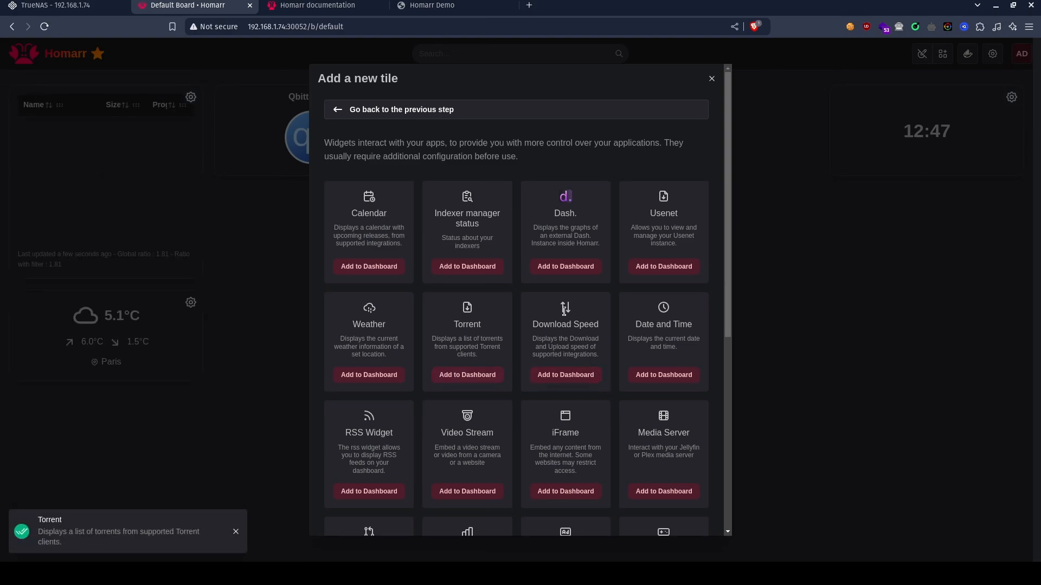
pyautogui.click(566, 374)
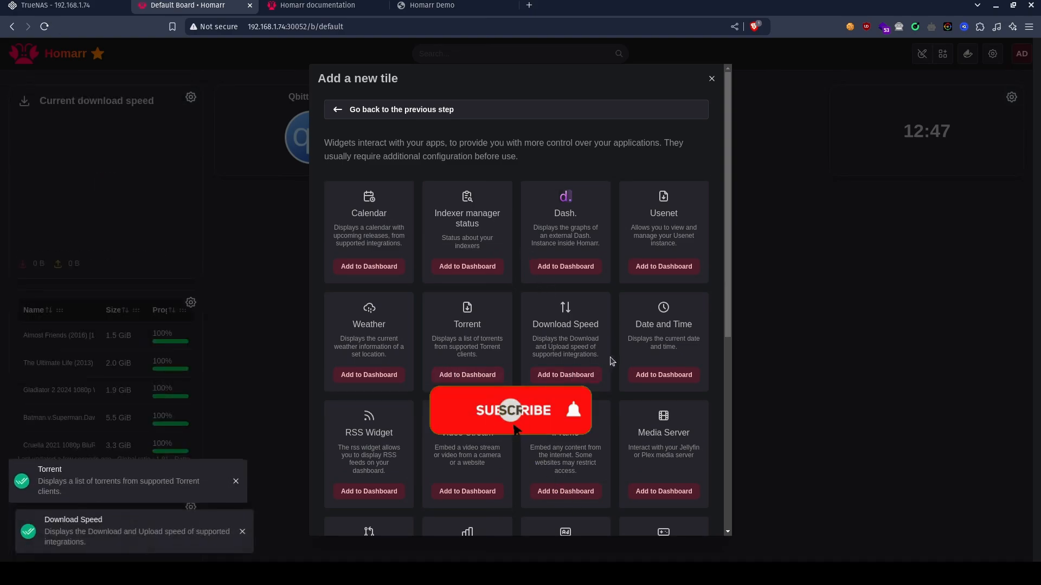
pyautogui.scroll(-5, 537, 317)
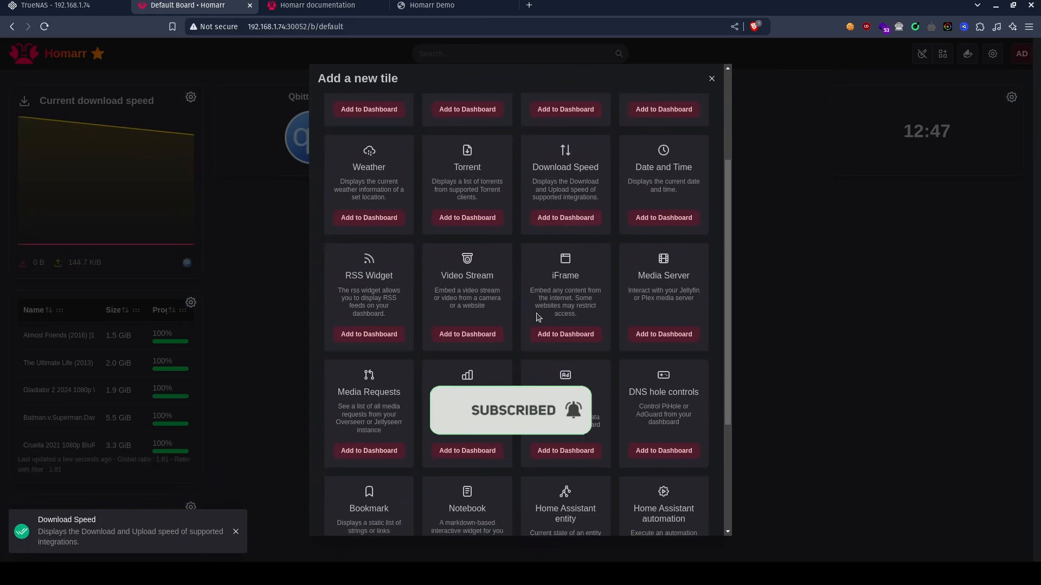
pyautogui.scroll(-2, 538, 317)
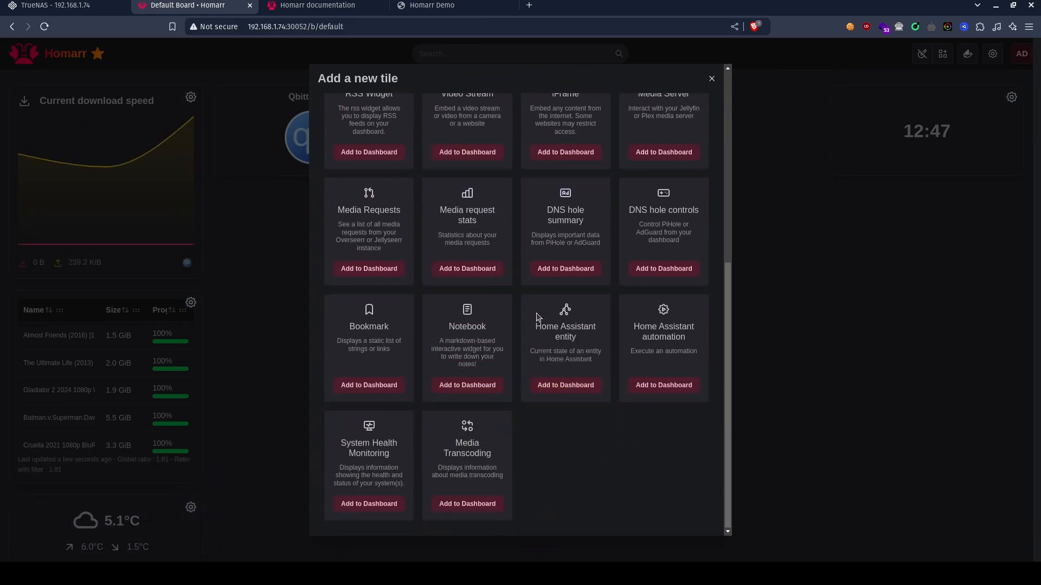
pyautogui.scroll(6, 538, 317)
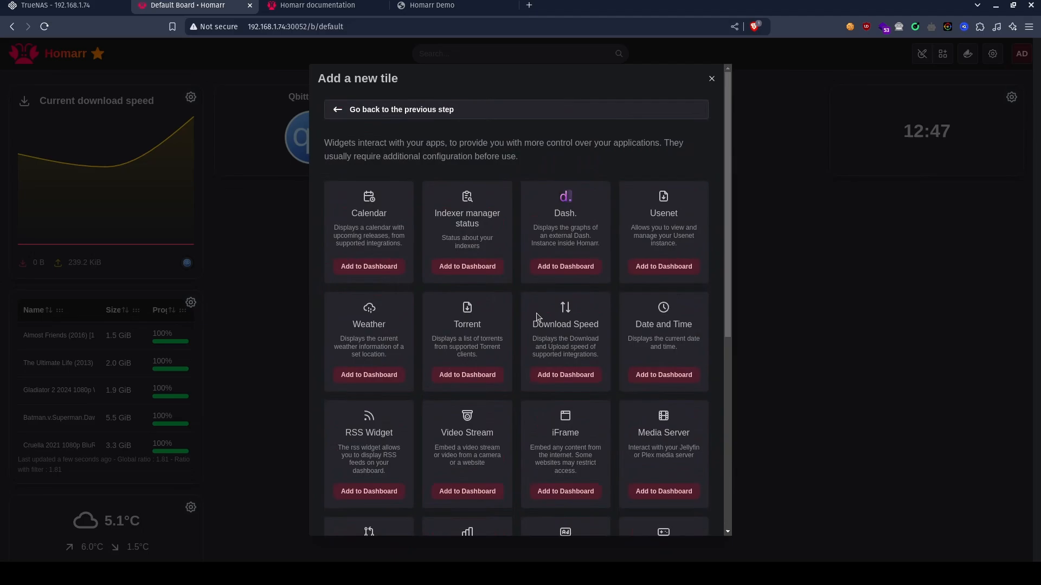
pyautogui.click(711, 79)
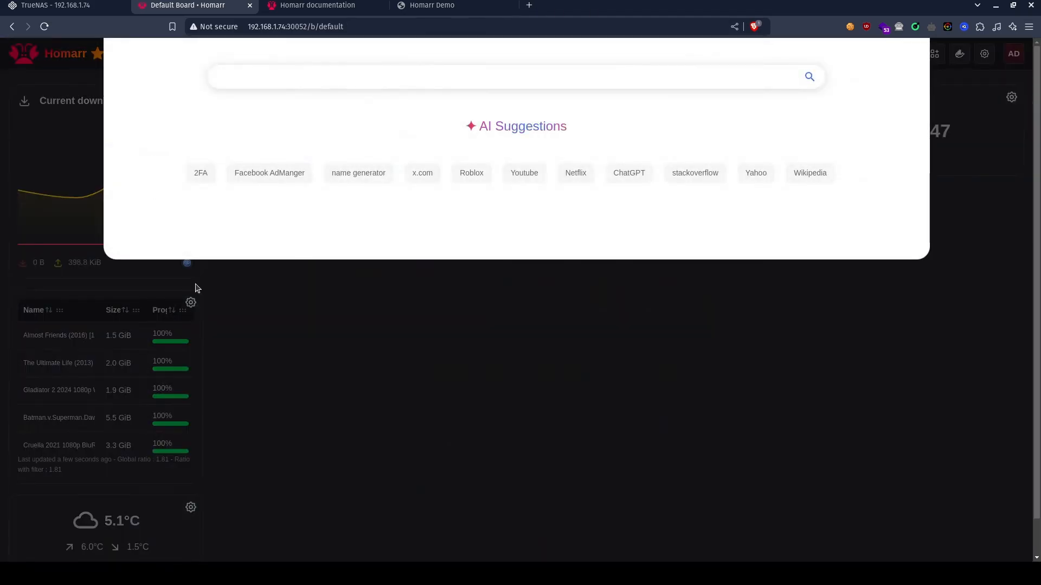
pyautogui.click(266, 431)
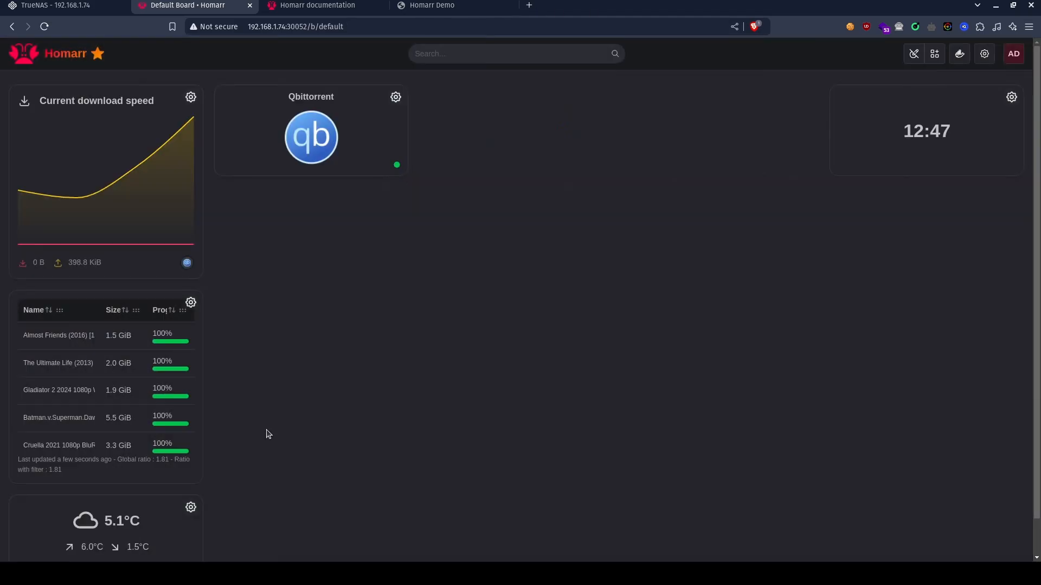
# Stack the torrent list and download speed widgets below the Qbittorrent tile, and move the weather widget back beside that tile.
pyautogui.moveTo(105, 300); pyautogui.dragTo(309, 200)
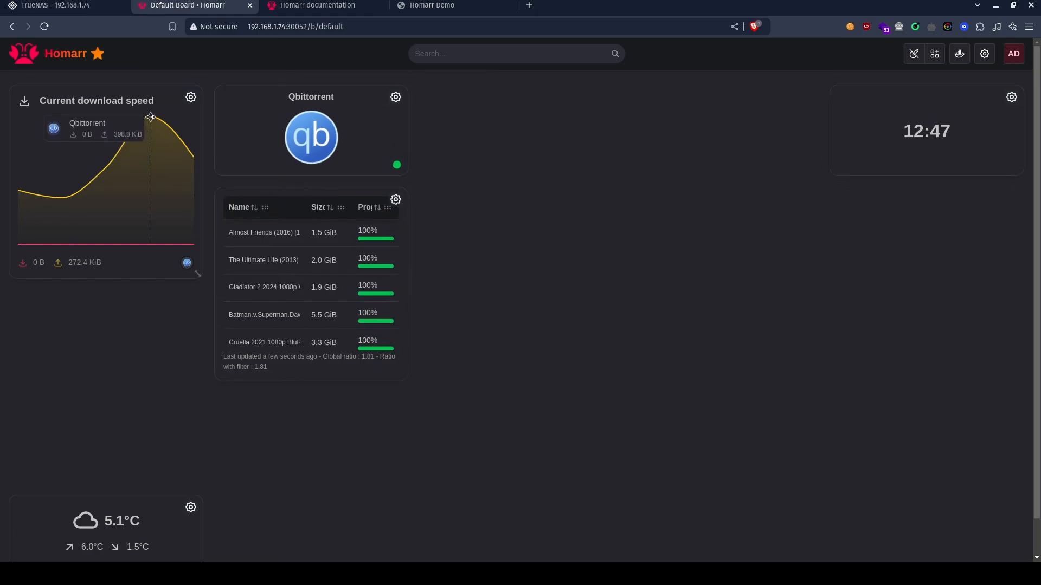
pyautogui.moveTo(186, 151); pyautogui.dragTo(360, 395)
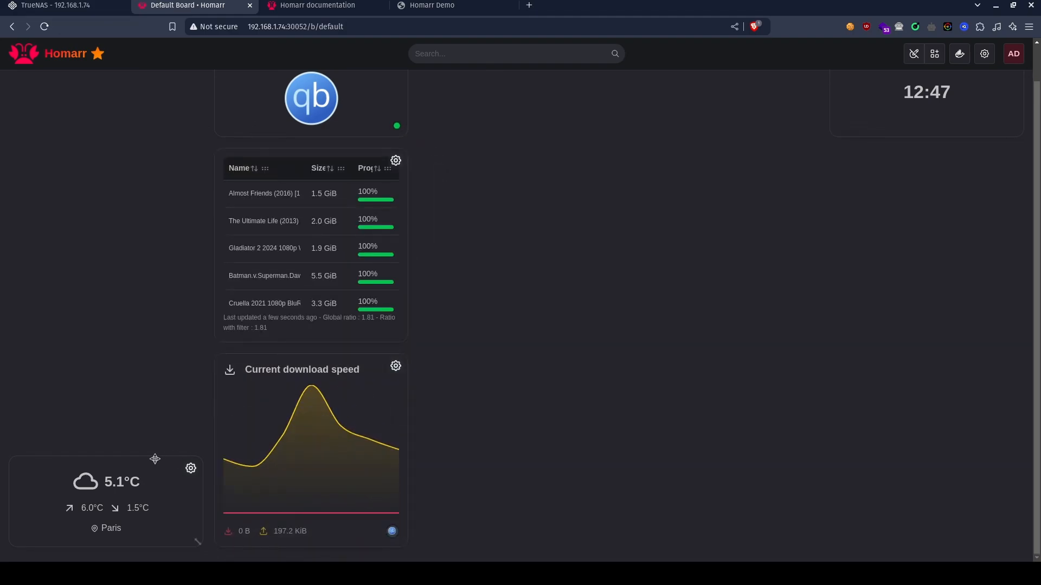
pyautogui.moveTo(190, 466); pyautogui.dragTo(140, 74)
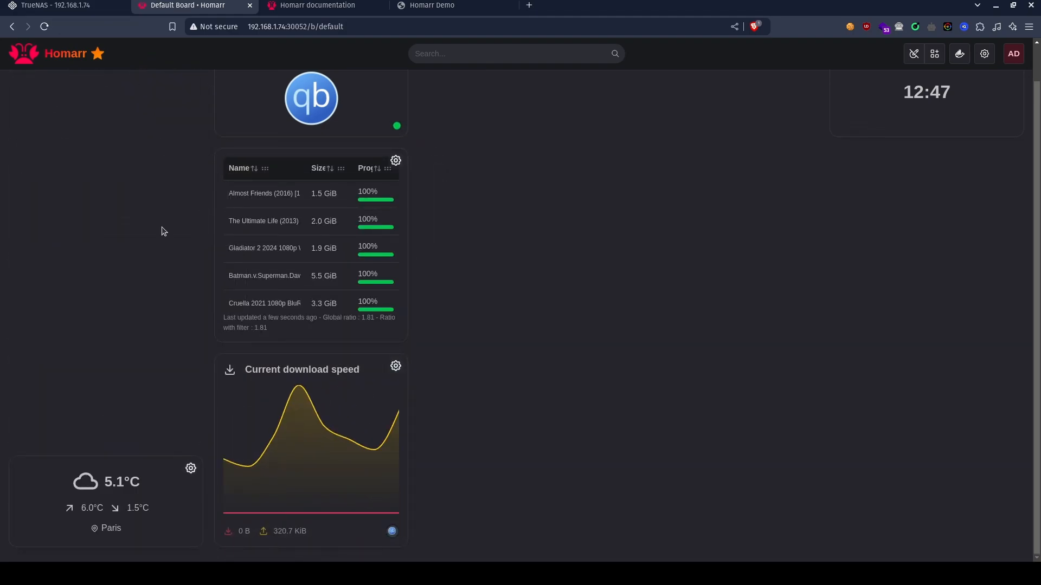
pyautogui.moveTo(135, 477); pyautogui.dragTo(137, 204)
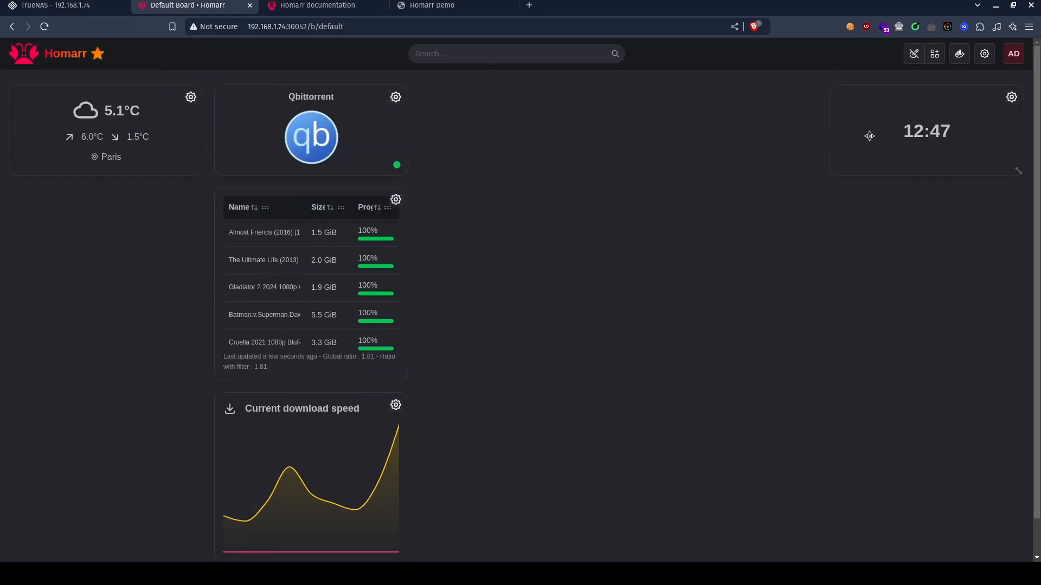
pyautogui.moveTo(901, 123); pyautogui.dragTo(859, 121)
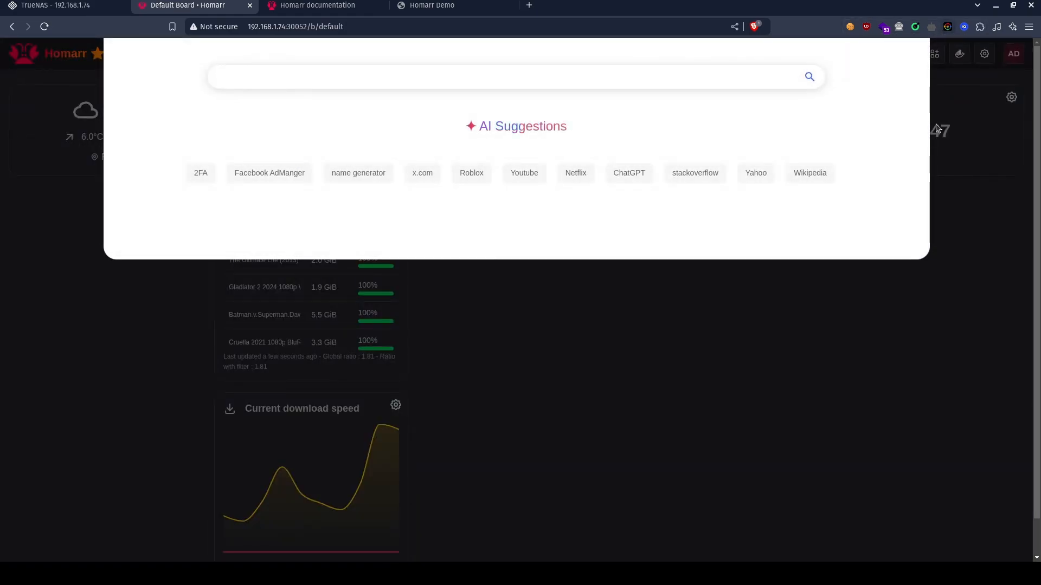
# Start a new app tile and name it Pihole.
pyautogui.click(954, 278)
pyautogui.click(941, 59)
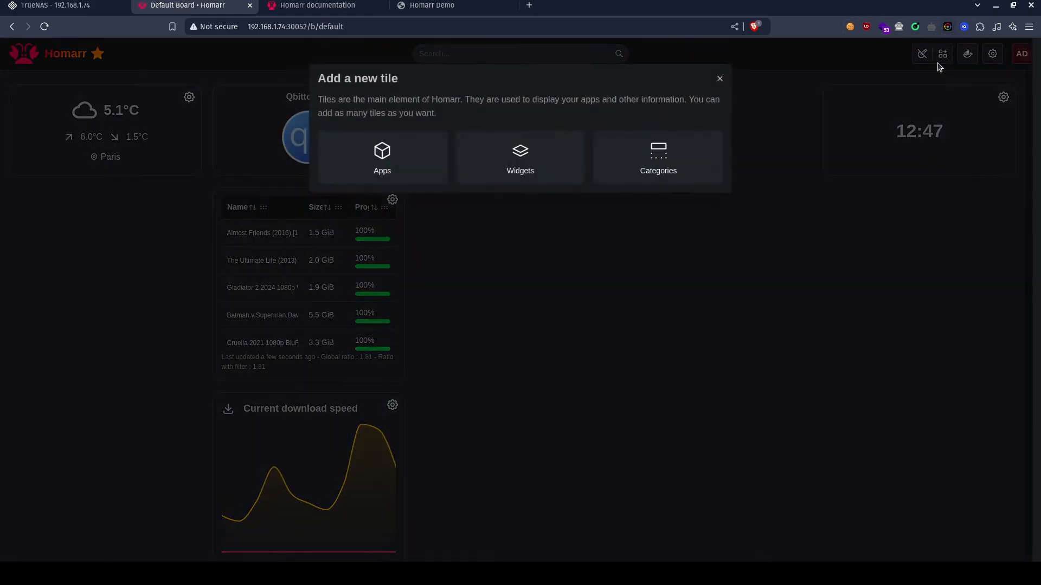
pyautogui.click(399, 170)
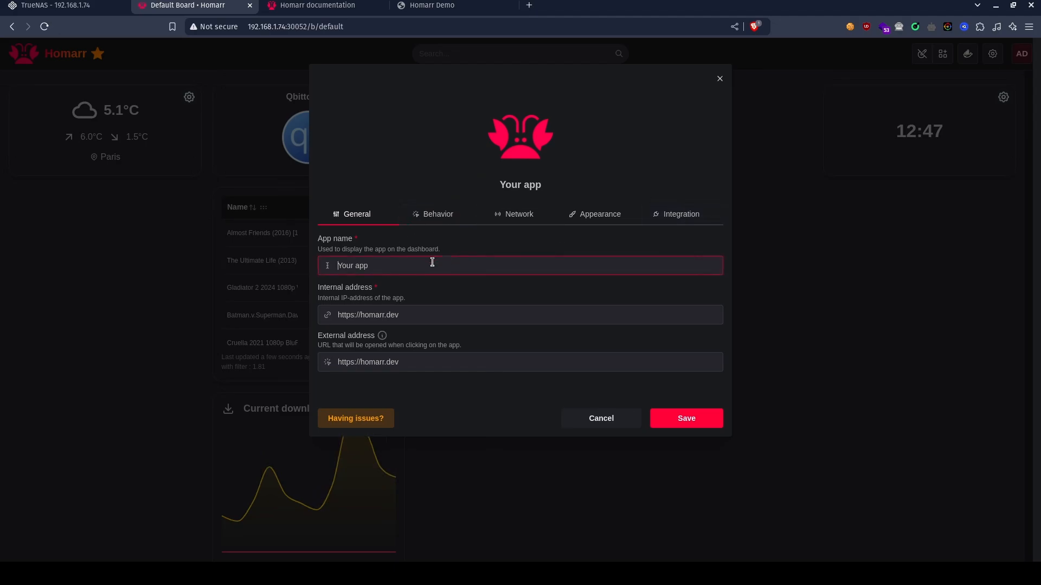
pyautogui.tripleClick(403, 264)
pyautogui.write('Pihole')
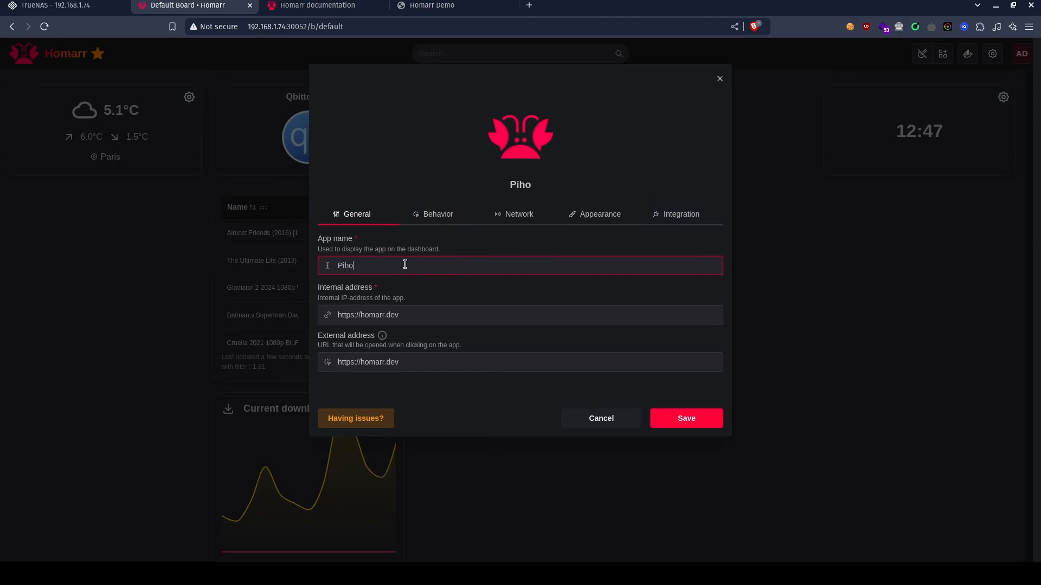
# Set the Pihole app's integration to PiHole.
pyautogui.click(688, 219)
pyautogui.click(502, 273)
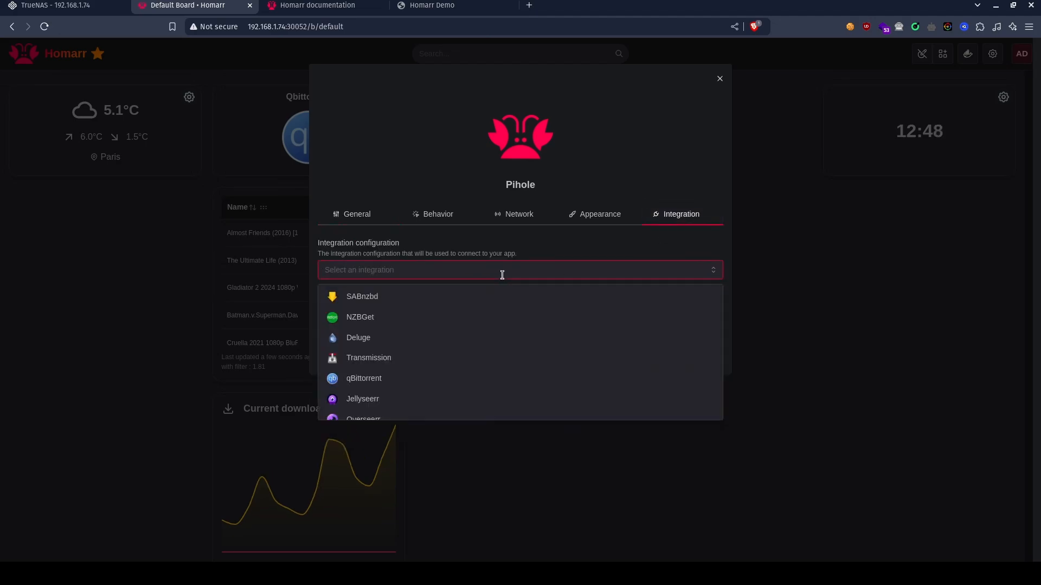
pyautogui.write('pihol')
pyautogui.click(448, 296)
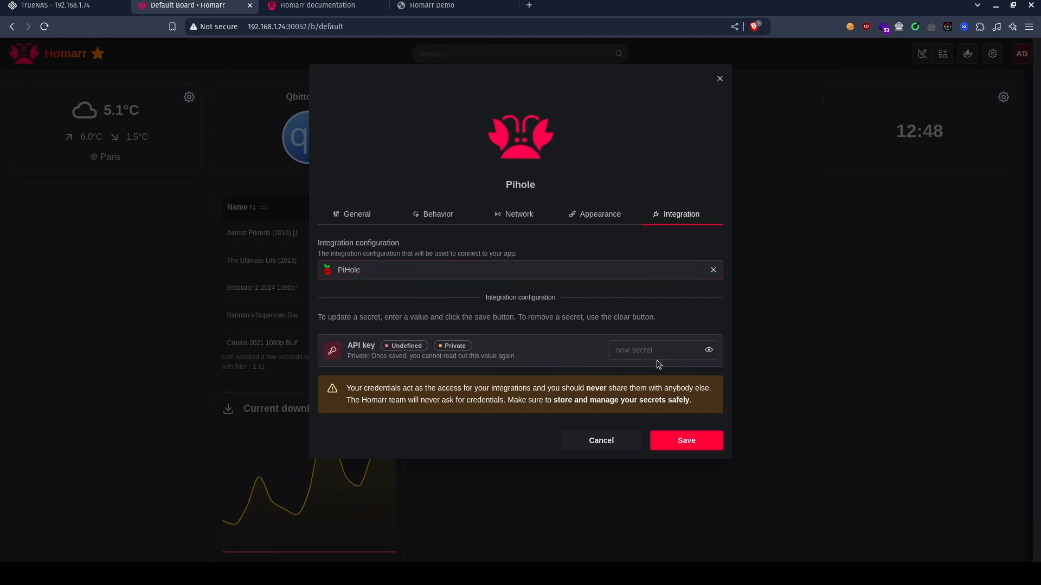
# Get the API token from the API settings of the Pi-hole admin site and paste it as the integration's API key.
pyautogui.click(596, 53)
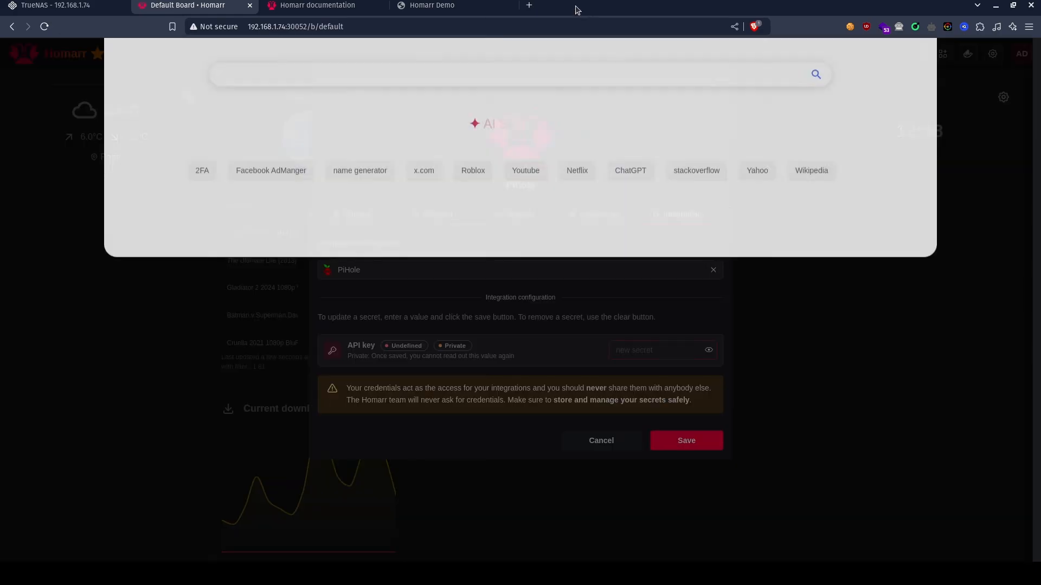
pyautogui.click(529, 5)
pyautogui.write('pi')
pyautogui.press('Return')
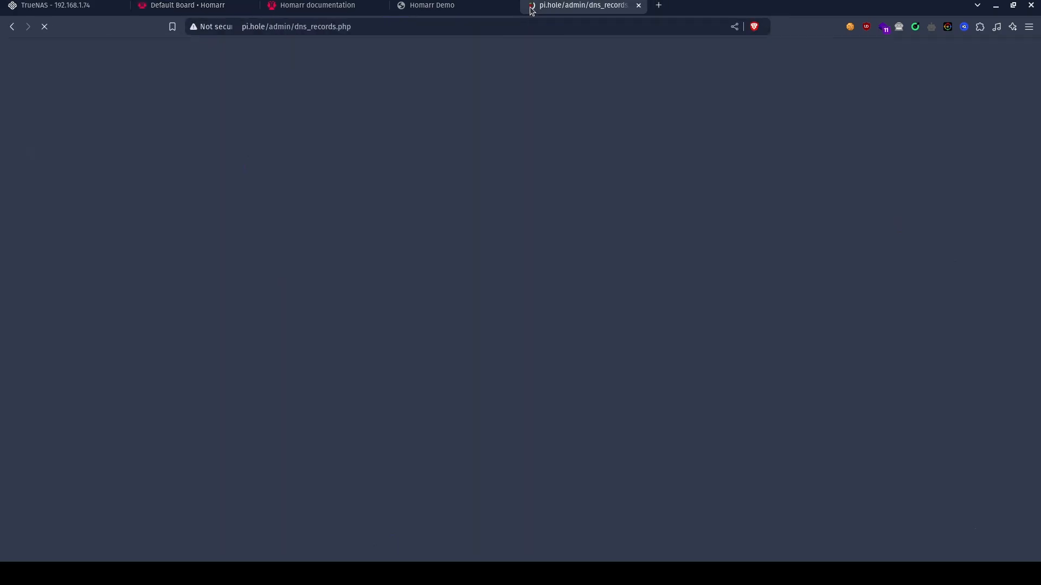
pyautogui.click(498, 87)
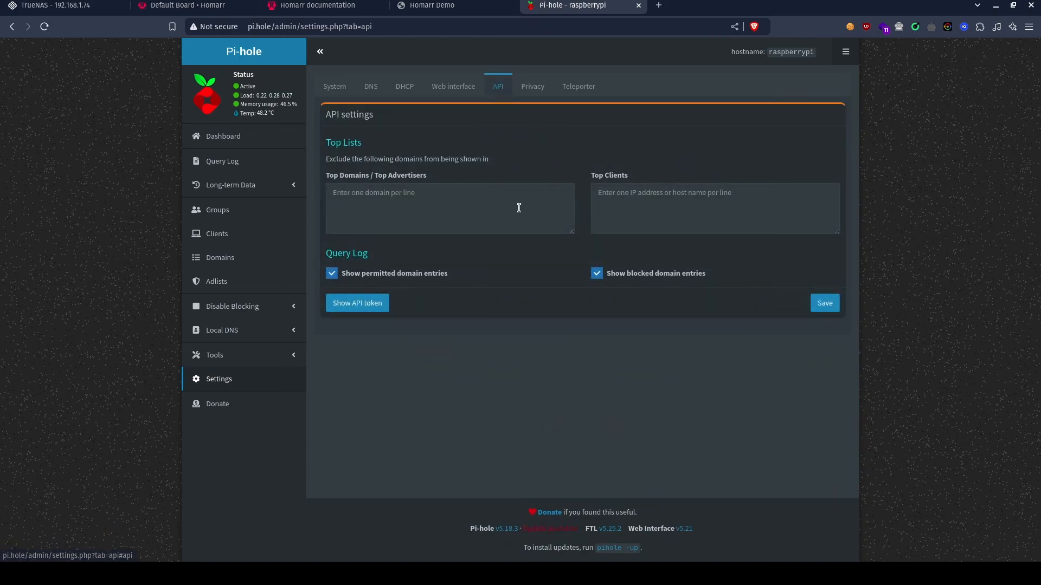
pyautogui.click(387, 301)
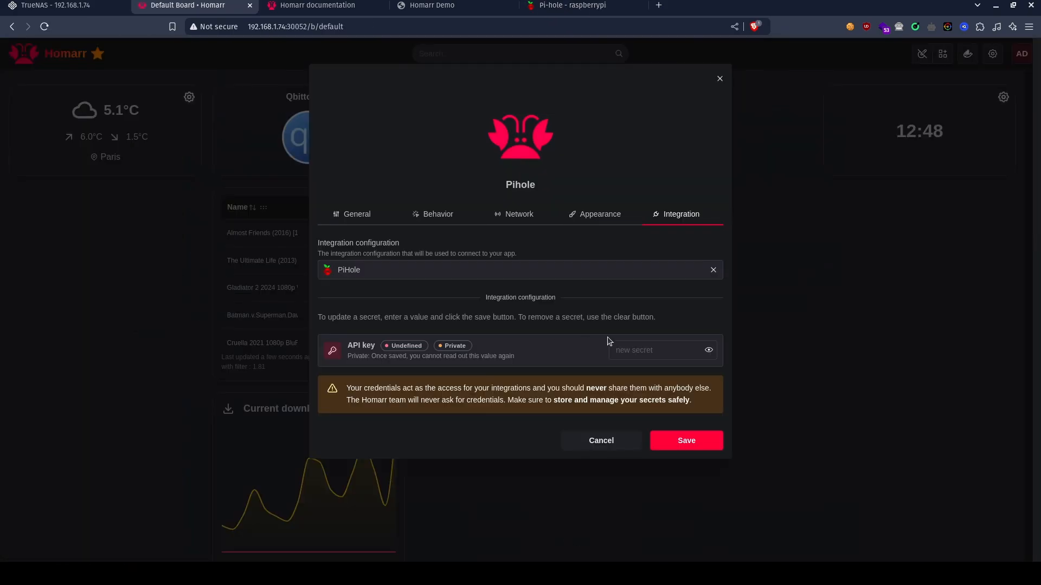
pyautogui.hotkey('ctrl', 'v')
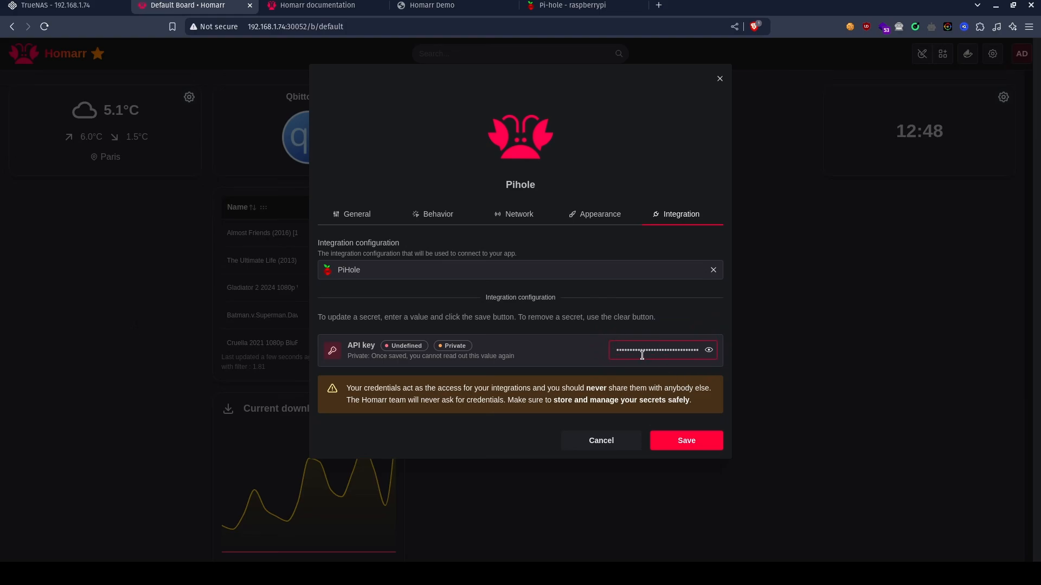
# Find icons matching pihole and set the tile's app icon to pihole.svg from the loganmarchione homelab-svg-assets collection.
pyautogui.click(591, 215)
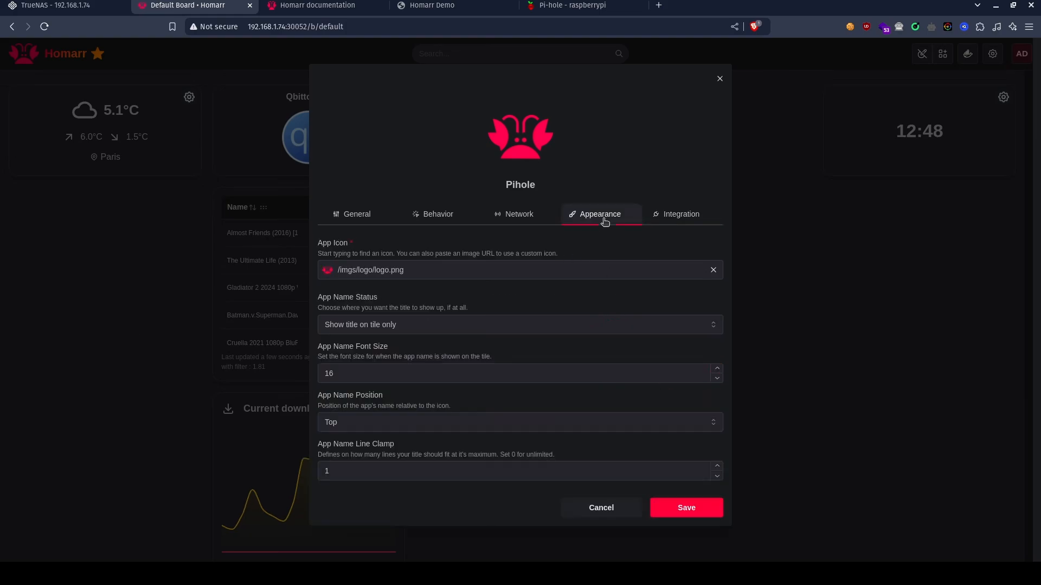
pyautogui.click(470, 262)
pyautogui.hotkey('ctrl', 'a')
pyautogui.write('pihole')
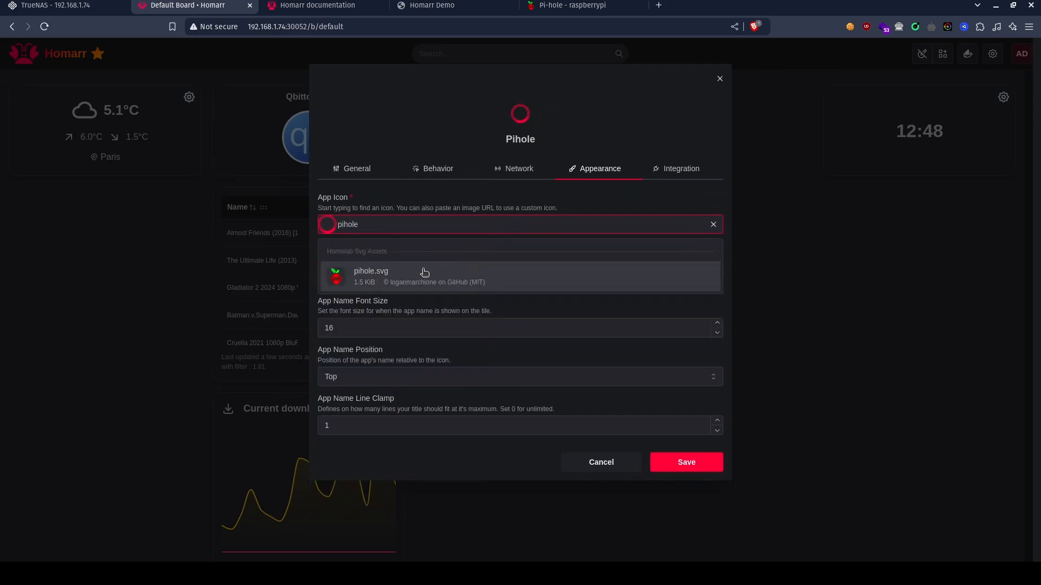
pyautogui.click(424, 272)
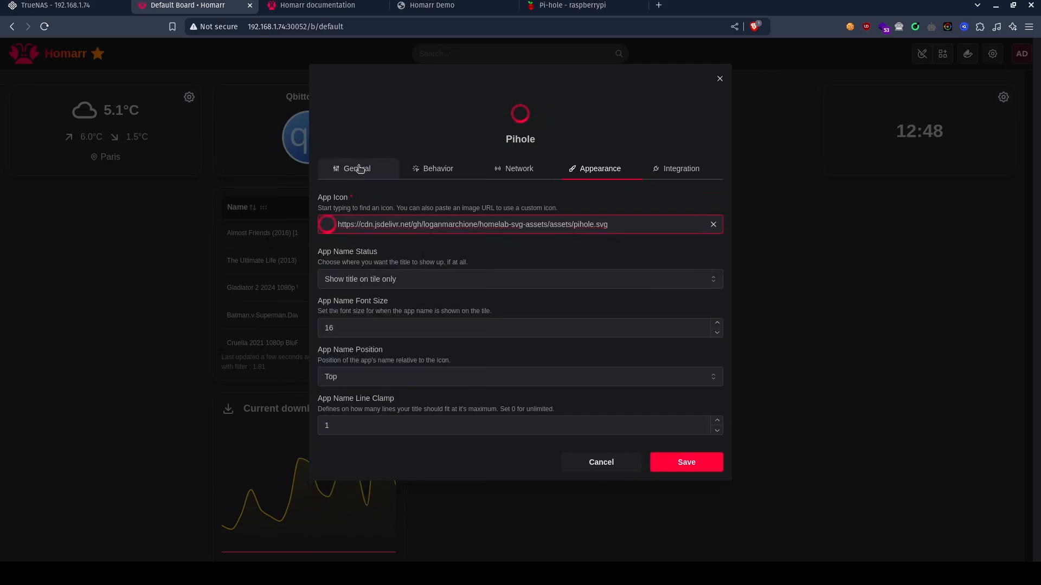
pyautogui.click(370, 220)
pyautogui.moveTo(426, 315); pyautogui.dragTo(275, 293)
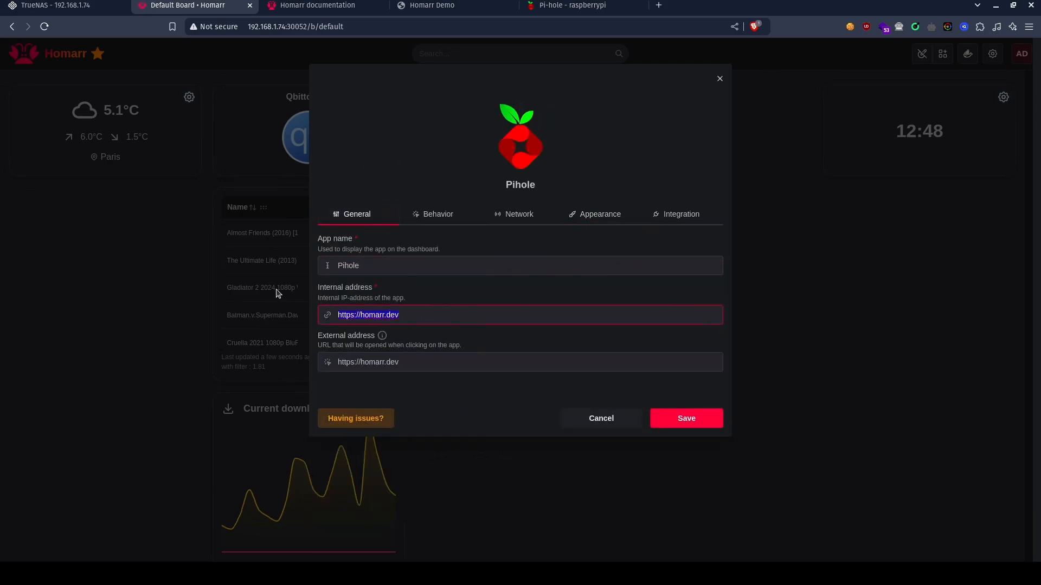
pyautogui.write('http://pi')
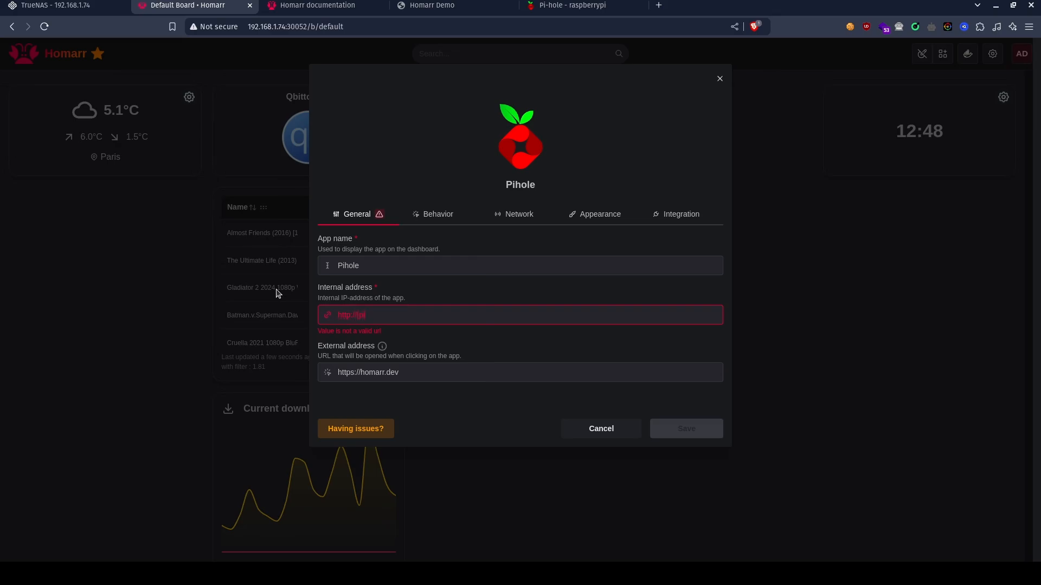
pyautogui.press('BackSpace')
pyautogui.press('BackSpace')
pyautogui.write('pi.hole/')
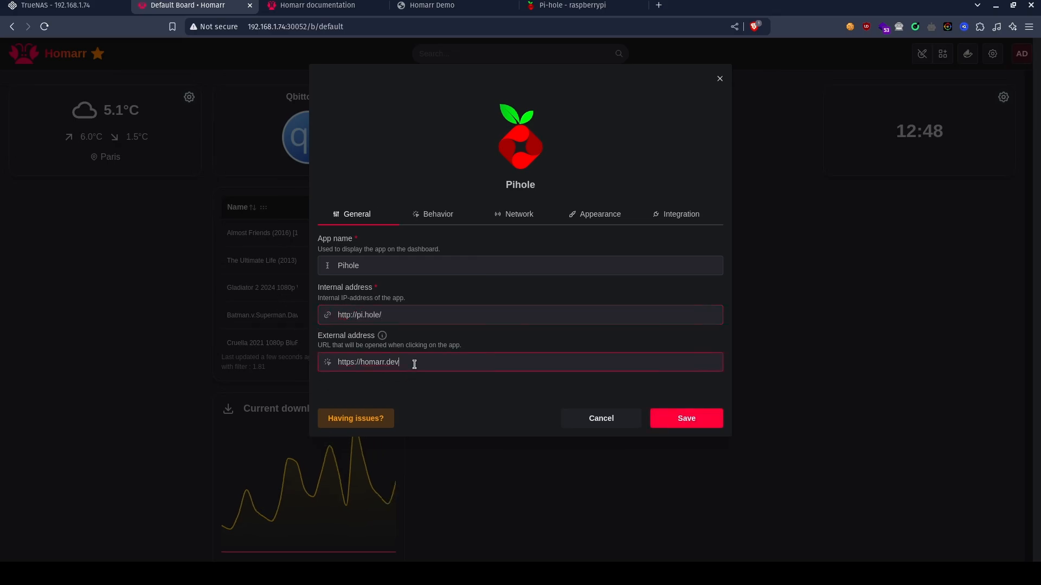
pyautogui.tripleClick(415, 364)
pyautogui.write('http')
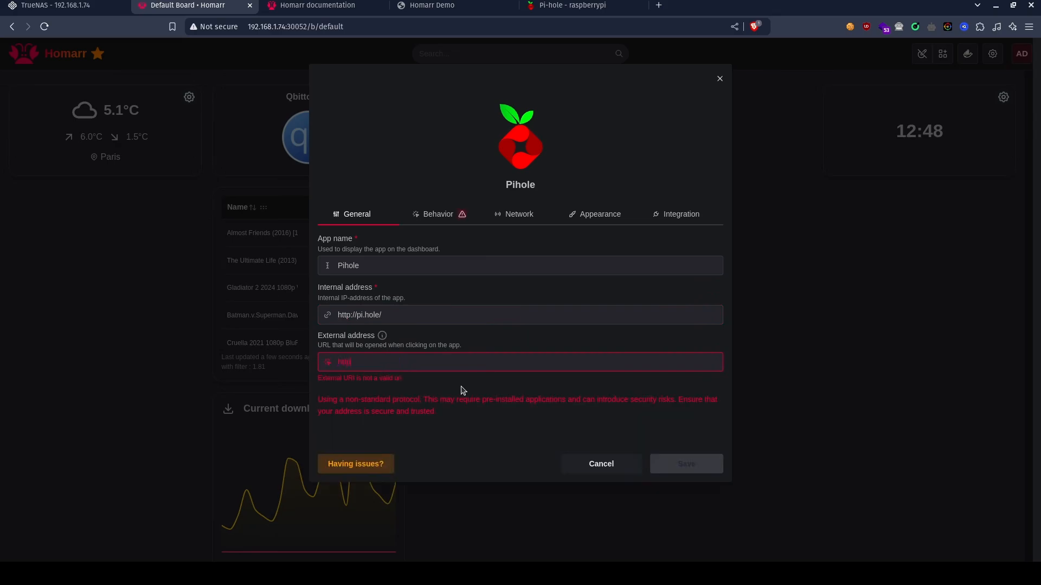
pyautogui.write('://pi.hole/')
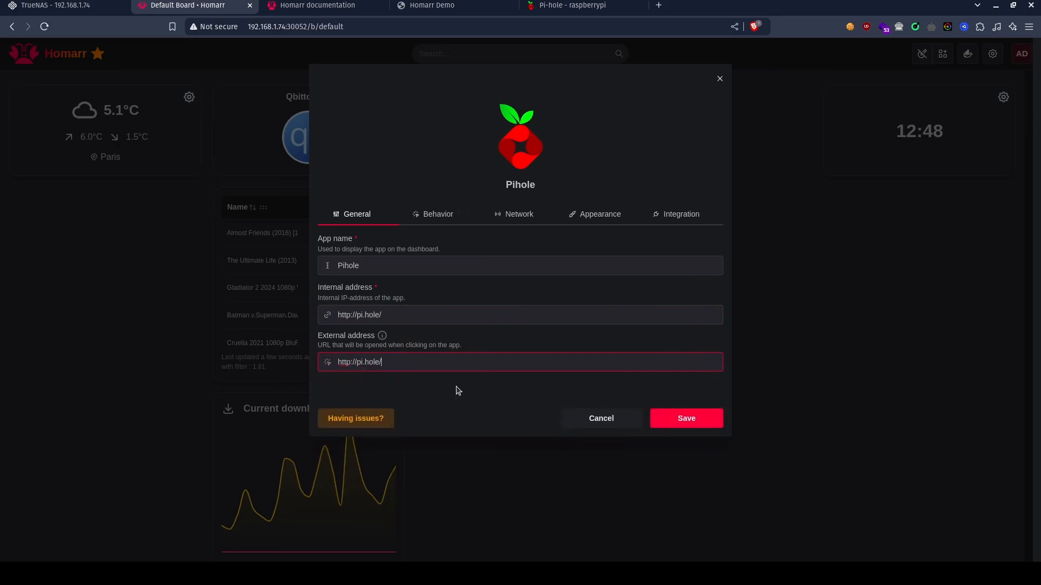
pyautogui.write('admin')
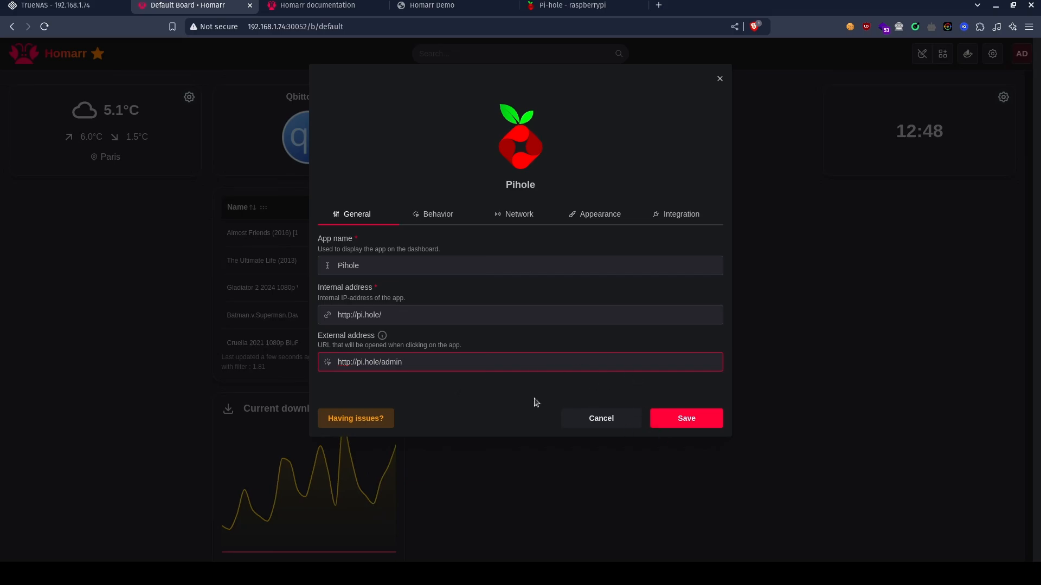
# Save the Pihole app tile, widen it to match the Qbittorrent tile, and place it beside that tile in the first row.
pyautogui.click(686, 418)
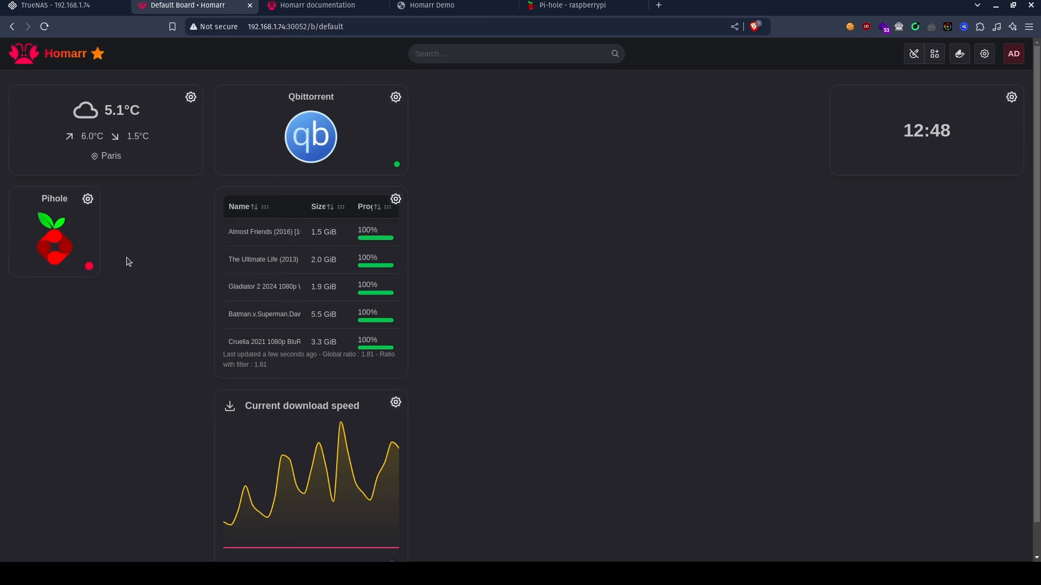
pyautogui.moveTo(90, 263); pyautogui.dragTo(184, 270)
pyautogui.moveTo(158, 232); pyautogui.dragTo(580, 139)
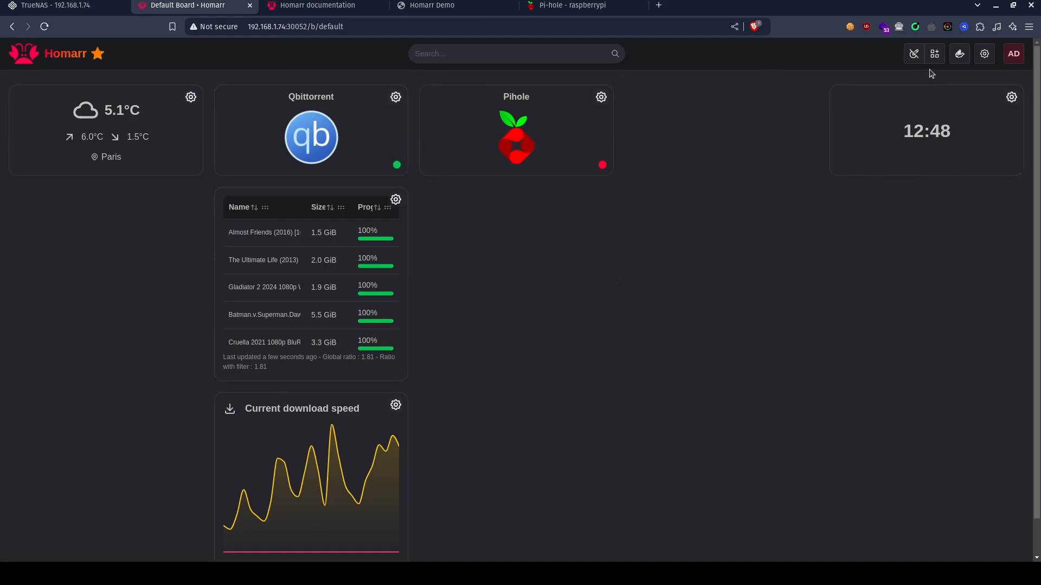
# Add the DNS hole controls and DNS hole summary widgets to the dashboard.
pyautogui.click(940, 54)
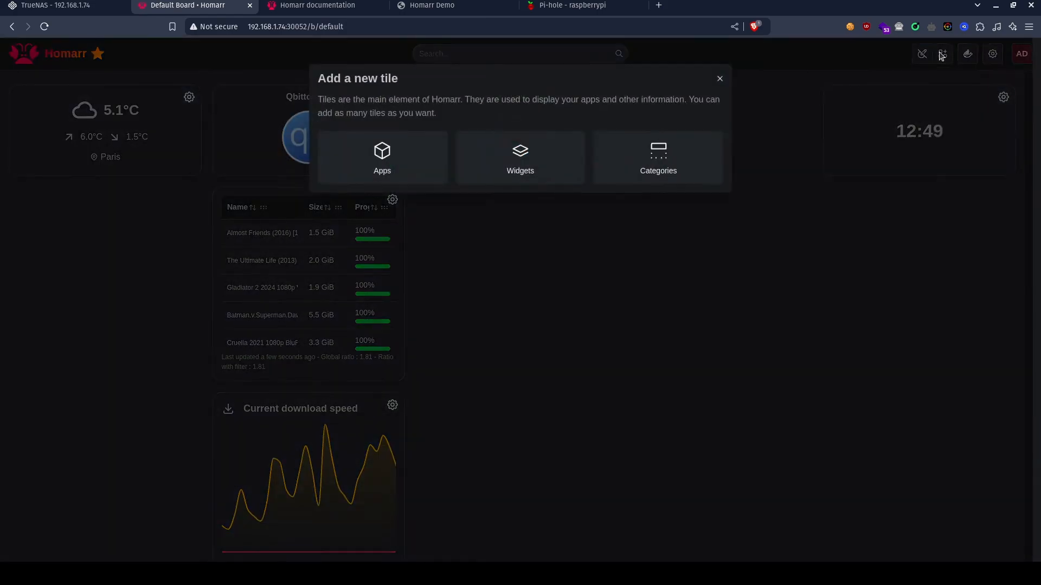
pyautogui.click(532, 167)
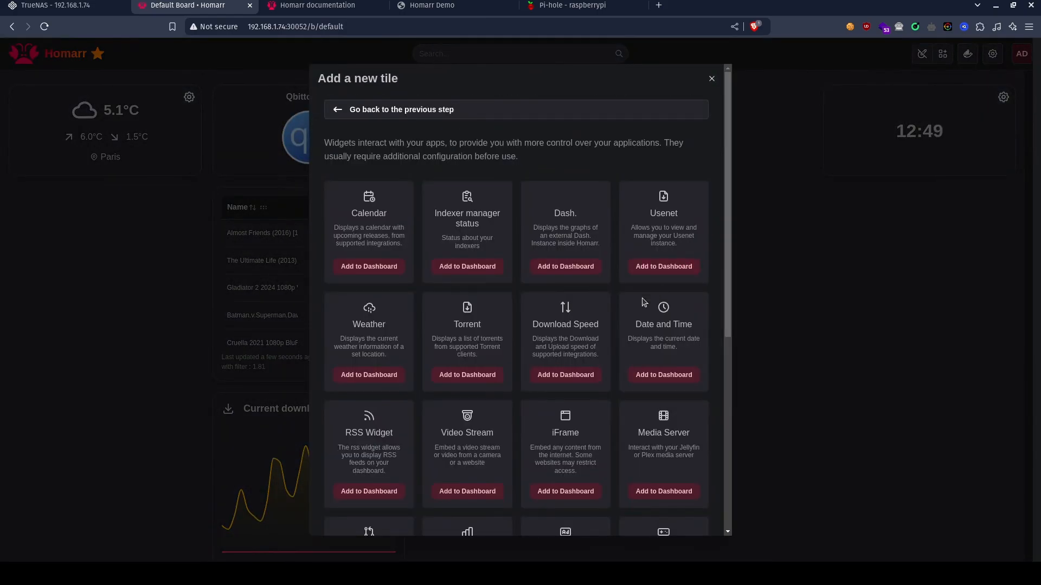
pyautogui.scroll(-5, 644, 302)
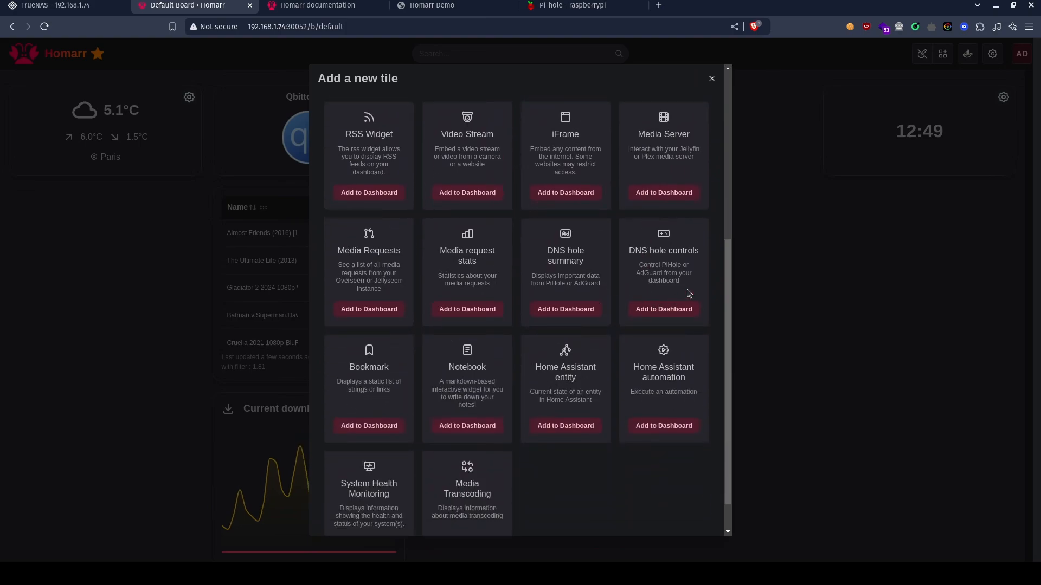
pyautogui.scroll(-1, 586, 268)
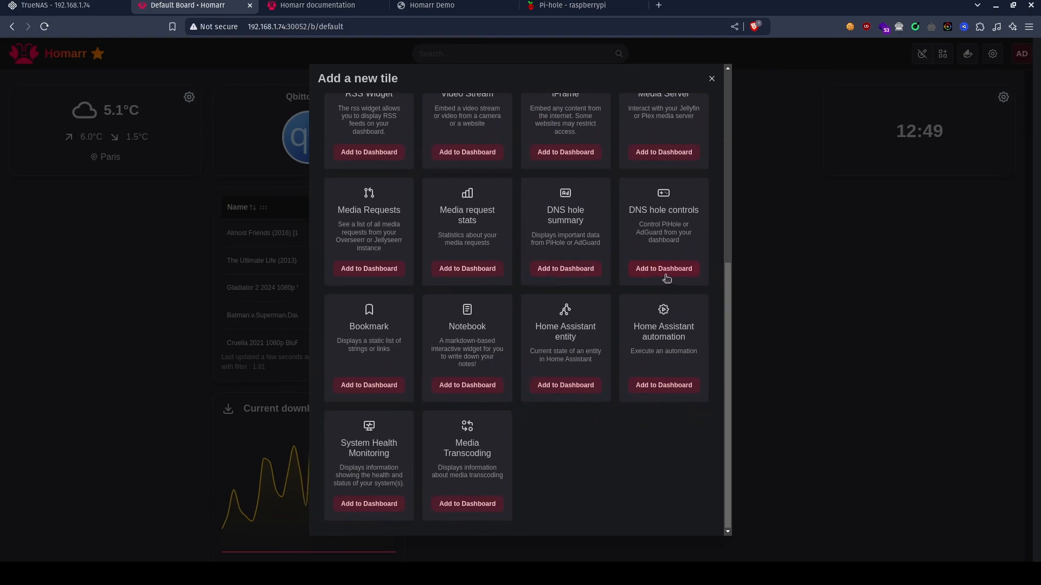
pyautogui.click(665, 269)
pyautogui.click(565, 268)
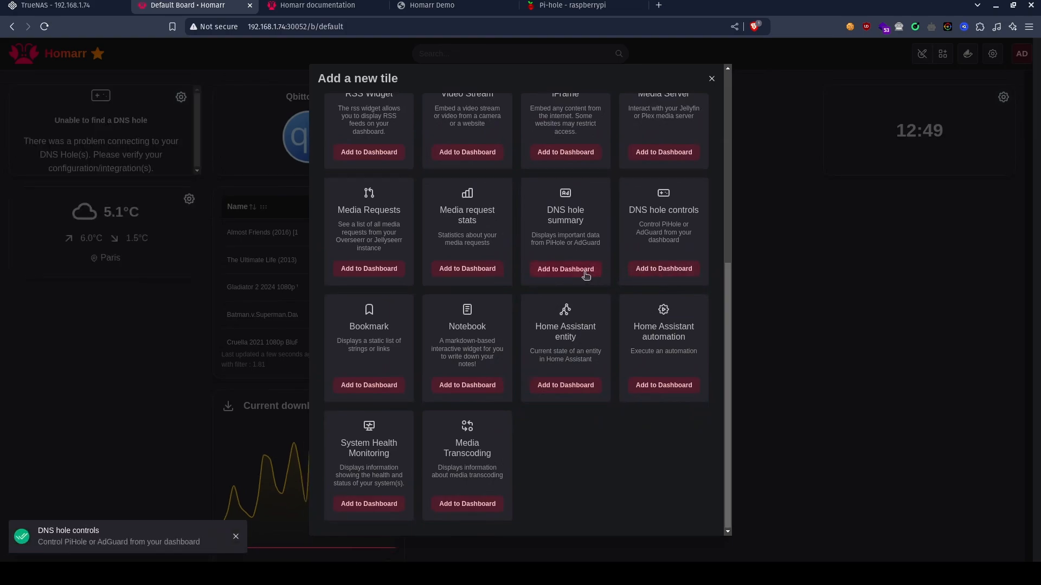
pyautogui.click(819, 358)
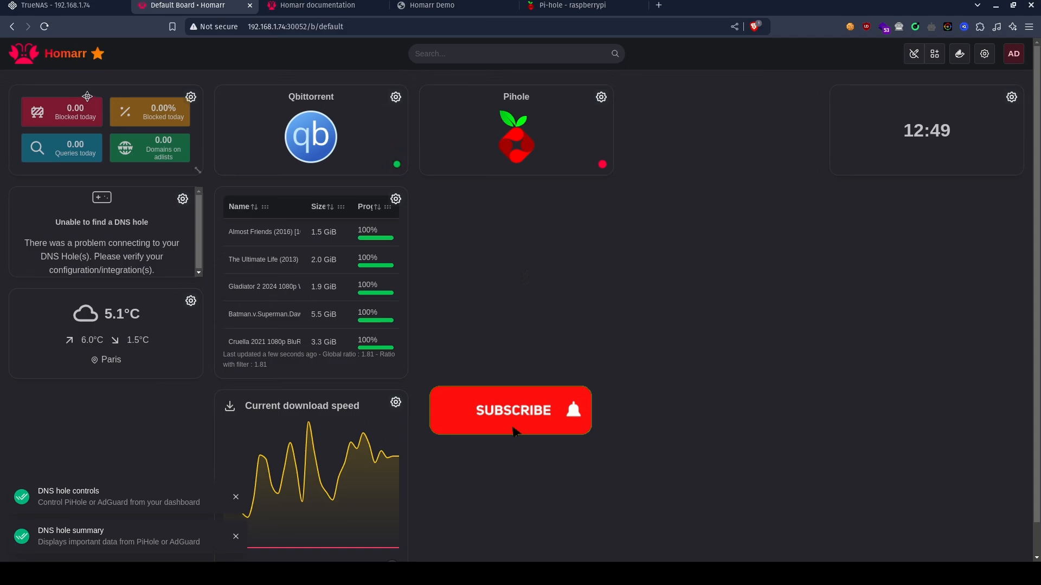
# Stack the DNS hole summary and DNS hole controls widgets below the Pihole tile, and exit edit mode to save the layout.
pyautogui.moveTo(87, 96); pyautogui.dragTo(542, 214)
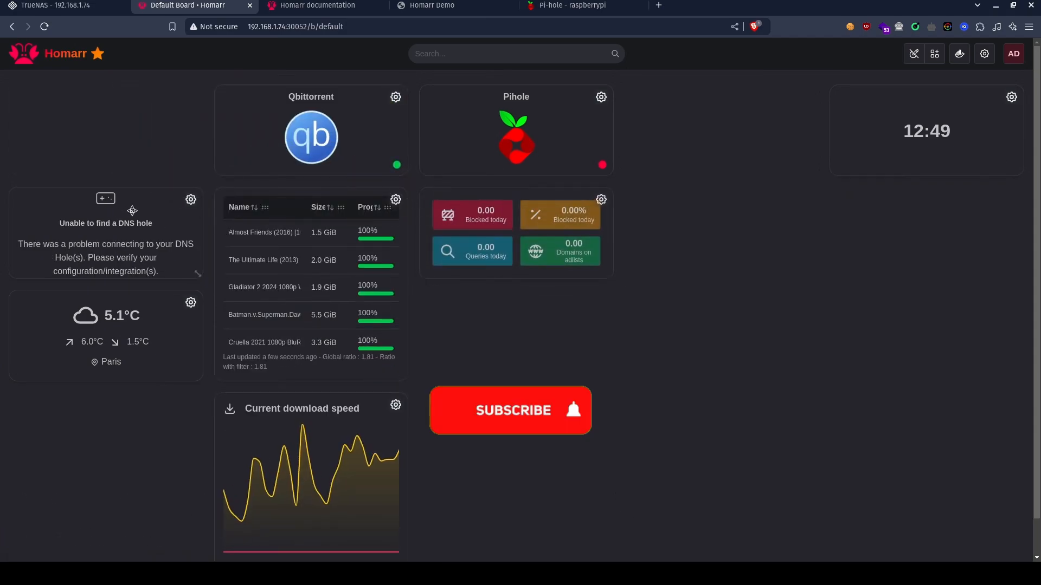
pyautogui.moveTo(126, 229); pyautogui.dragTo(534, 332)
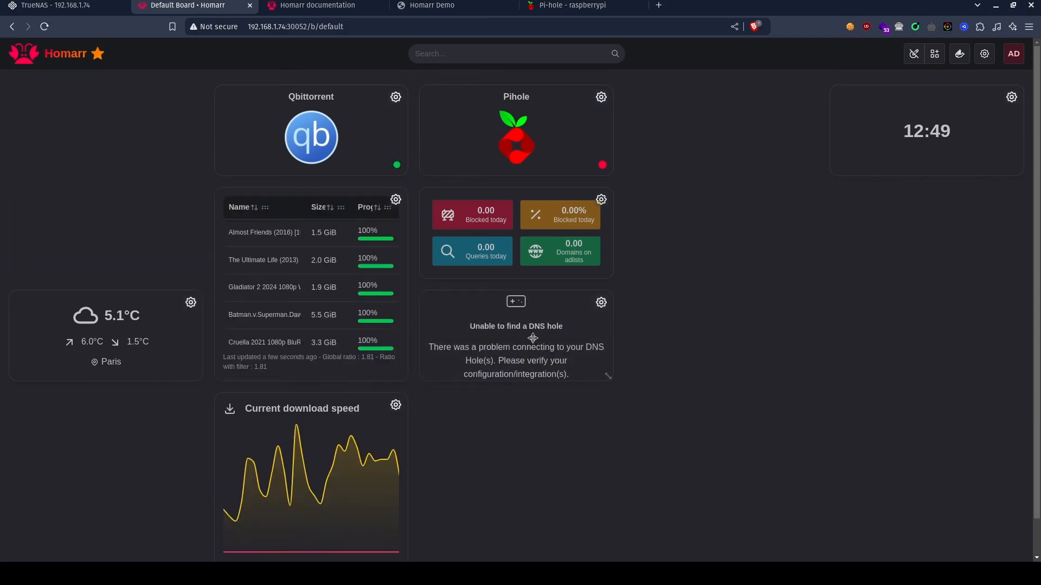
pyautogui.click(601, 303)
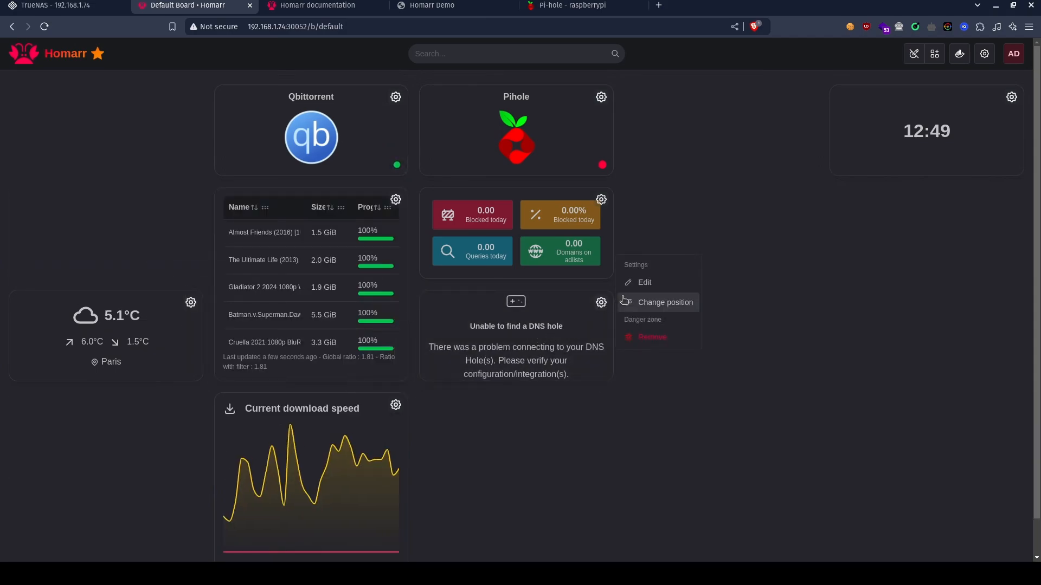
pyautogui.click(664, 157)
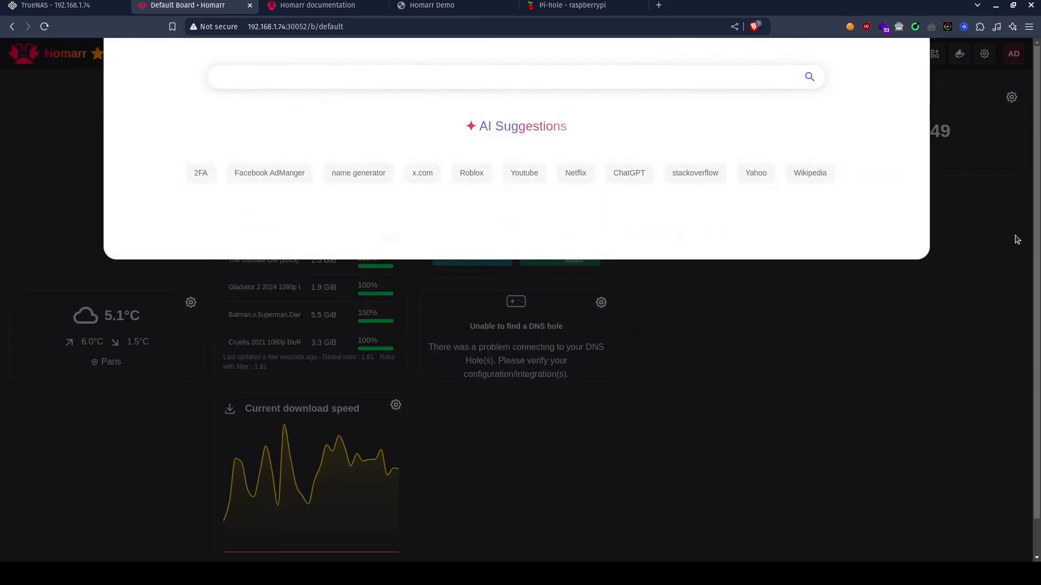
pyautogui.click(975, 305)
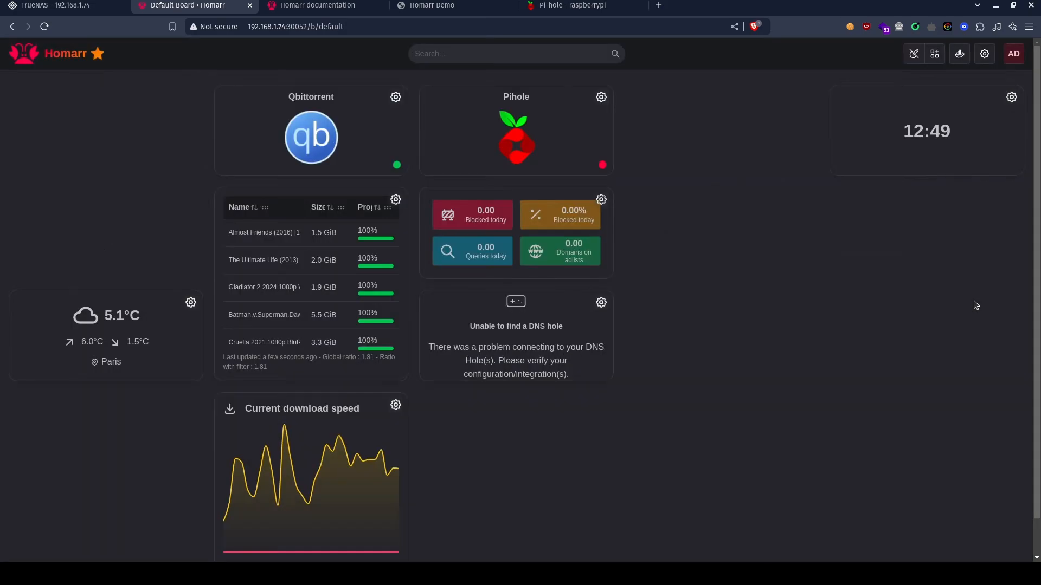
pyautogui.click(914, 54)
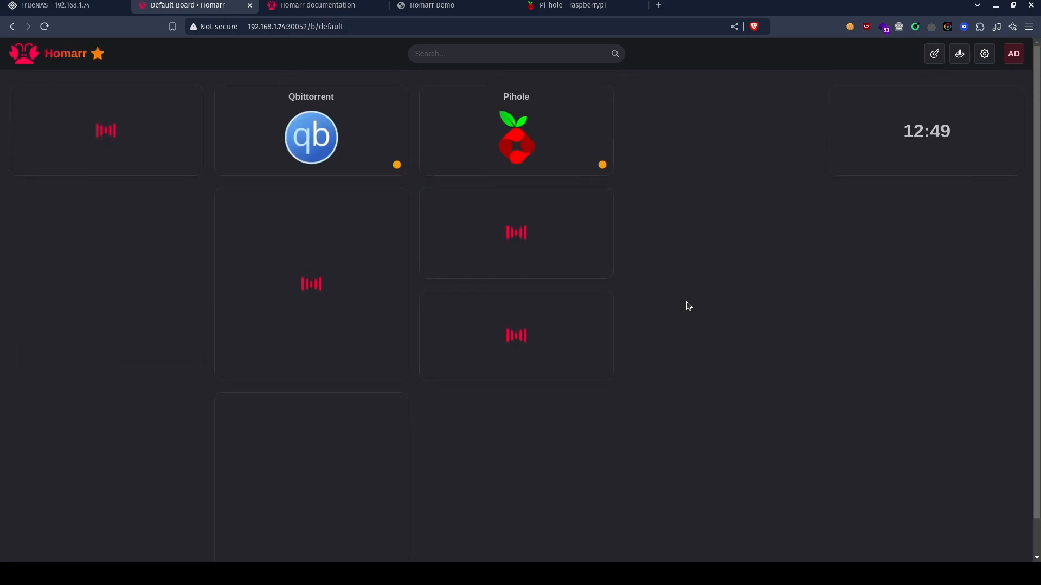
pyautogui.click(933, 53)
pyautogui.click(601, 99)
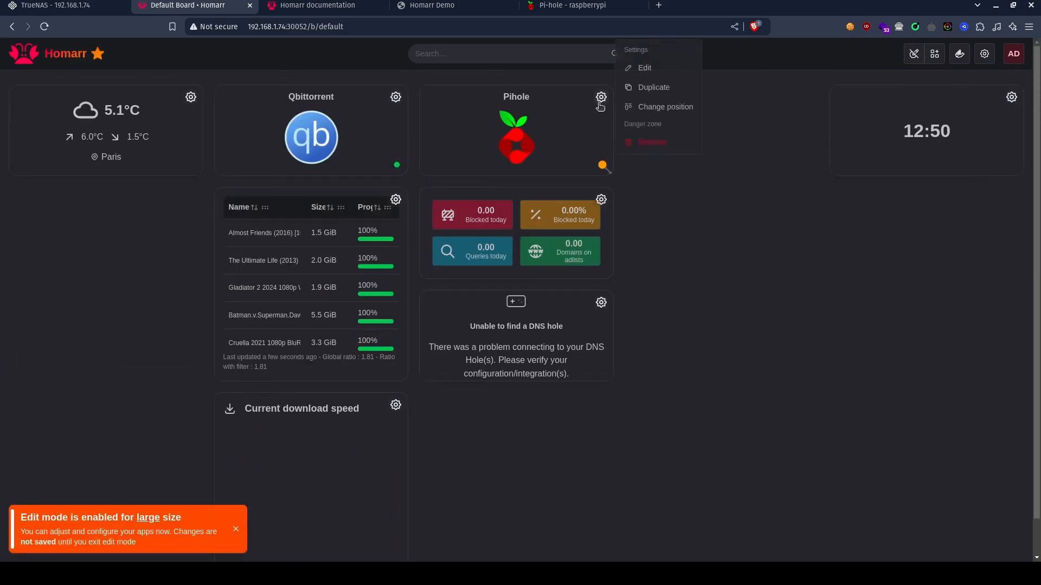
pyautogui.click(653, 68)
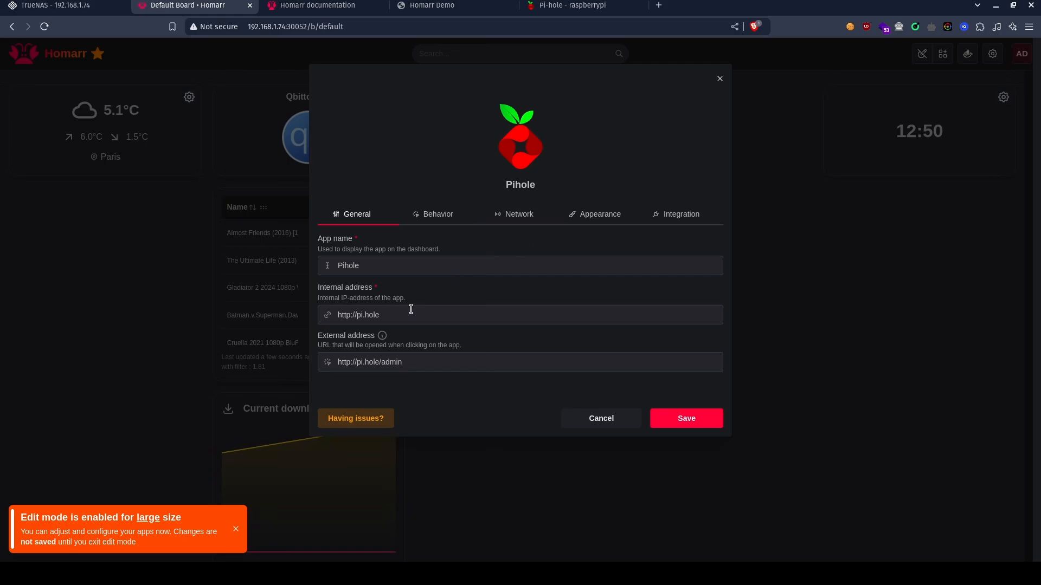
pyautogui.moveTo(411, 309); pyautogui.dragTo(578, 355)
pyautogui.press('Left')
pyautogui.press('BackSpace')
pyautogui.write('192.1')
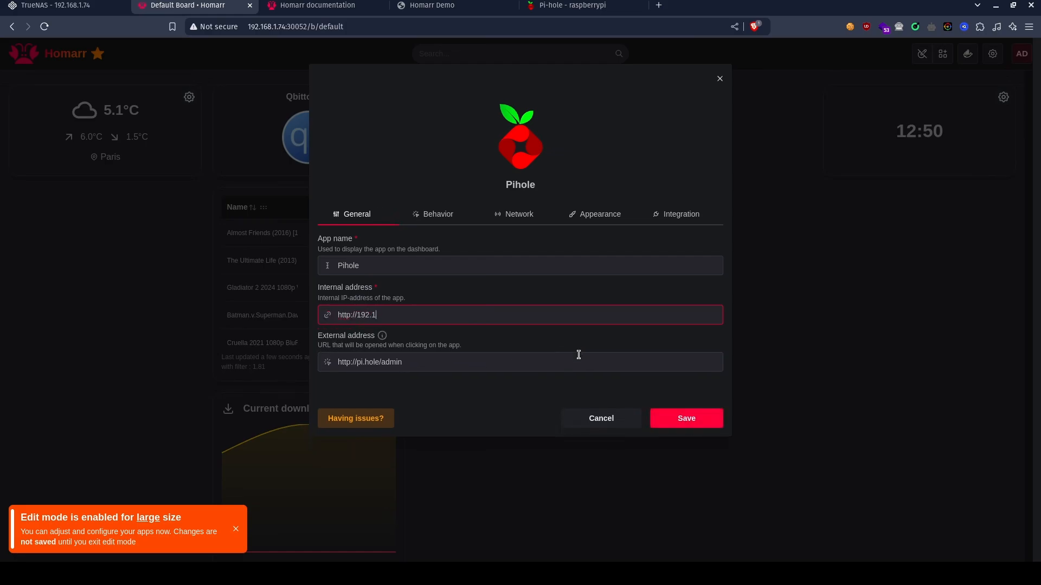
pyautogui.write('68.1.254')
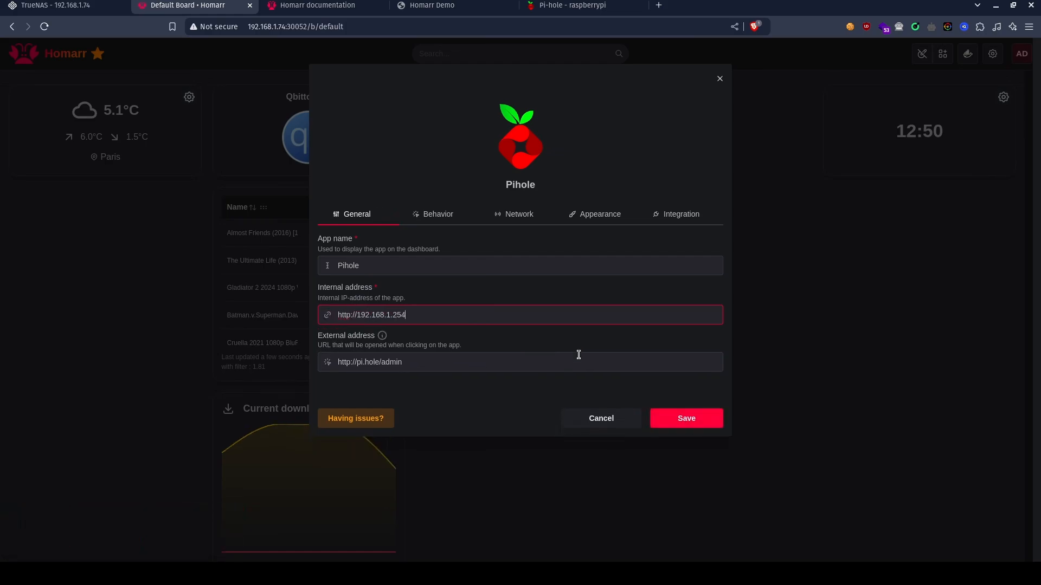
pyautogui.moveTo(356, 316); pyautogui.dragTo(260, 262)
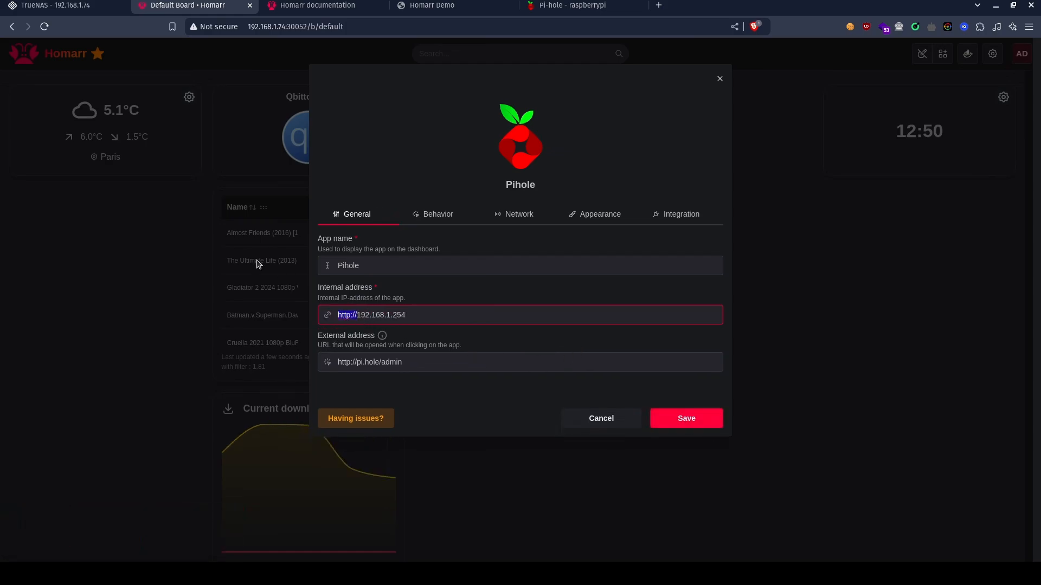
pyautogui.press('BackSpace')
pyautogui.write('http')
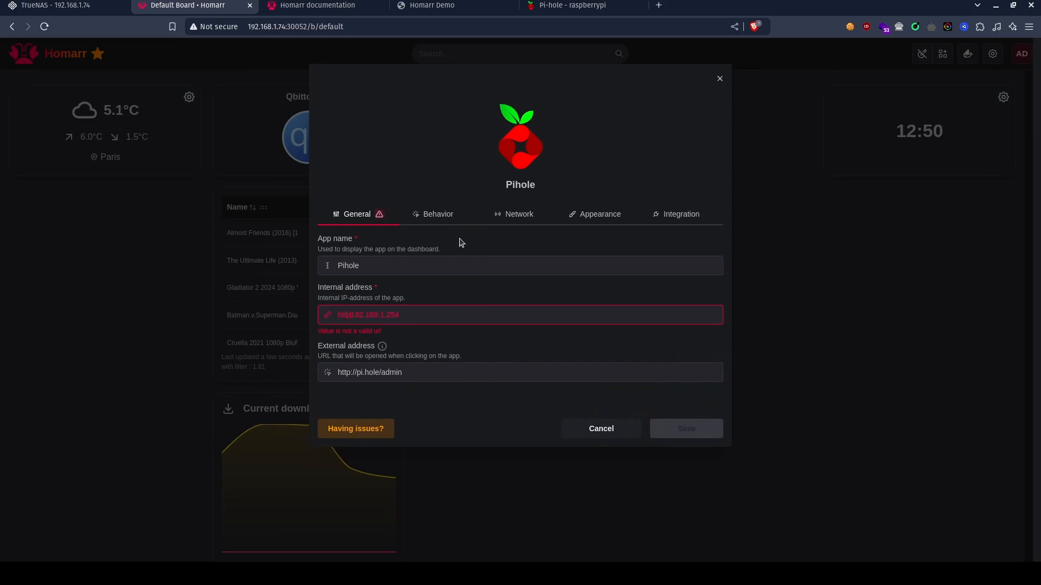
pyautogui.write('://')
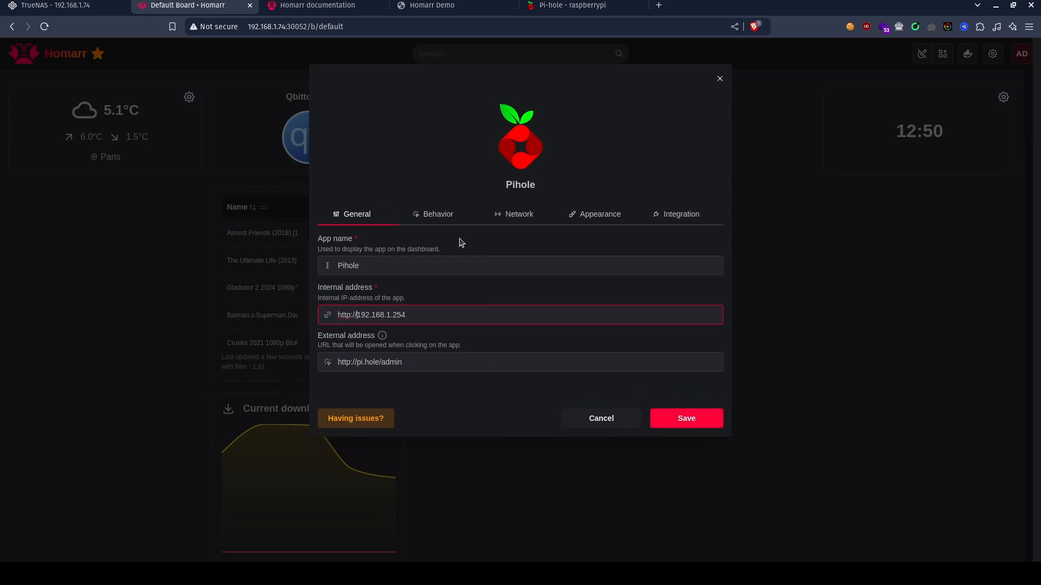
pyautogui.click(671, 423)
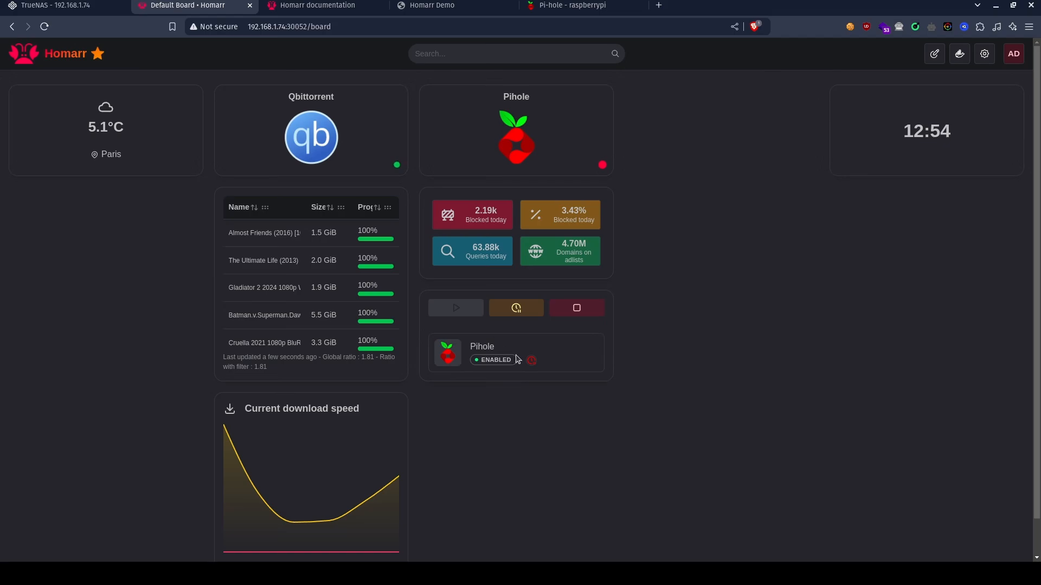
# View the disable duration settings of the DNS hole controls widget, and close them without setting a timer.
pyautogui.click(516, 309)
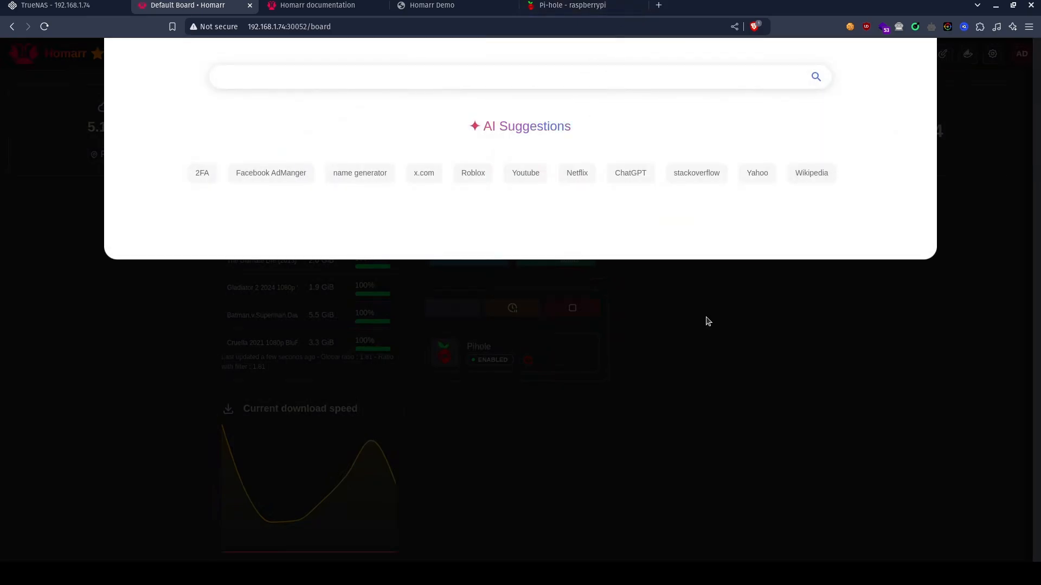
pyautogui.click(704, 318)
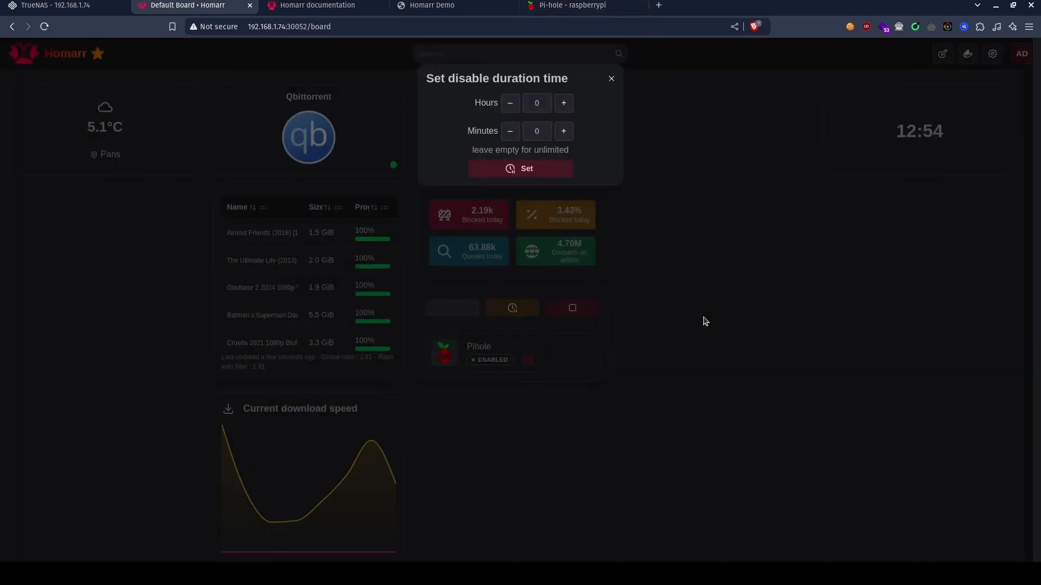
pyautogui.click(611, 80)
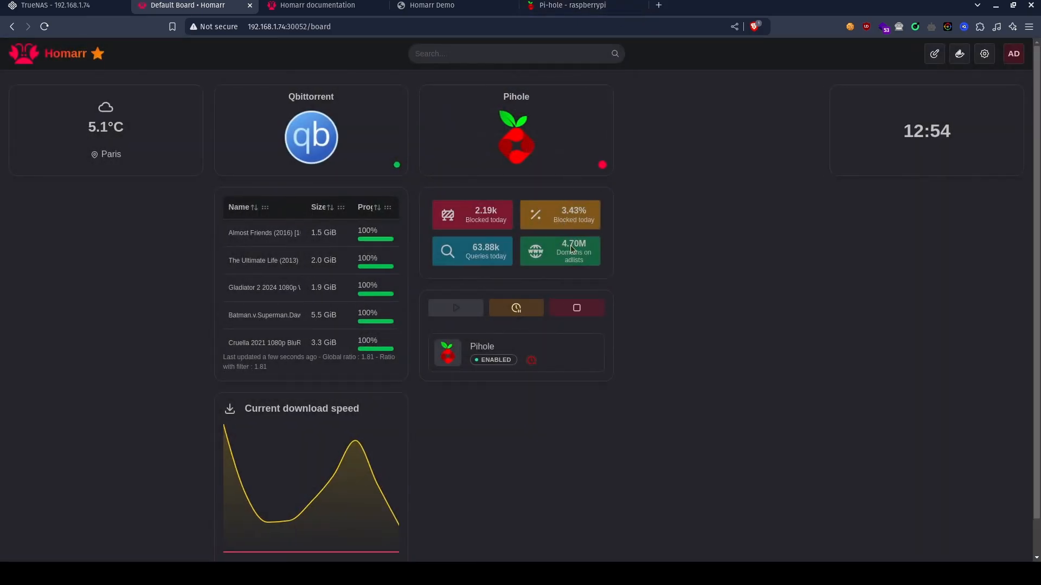
# Select the ix-jellyfin-jellyfin-1 and ix-paperless-ngx-paperless-1 containers in Homarr's Docker container list.
pyautogui.click(959, 54)
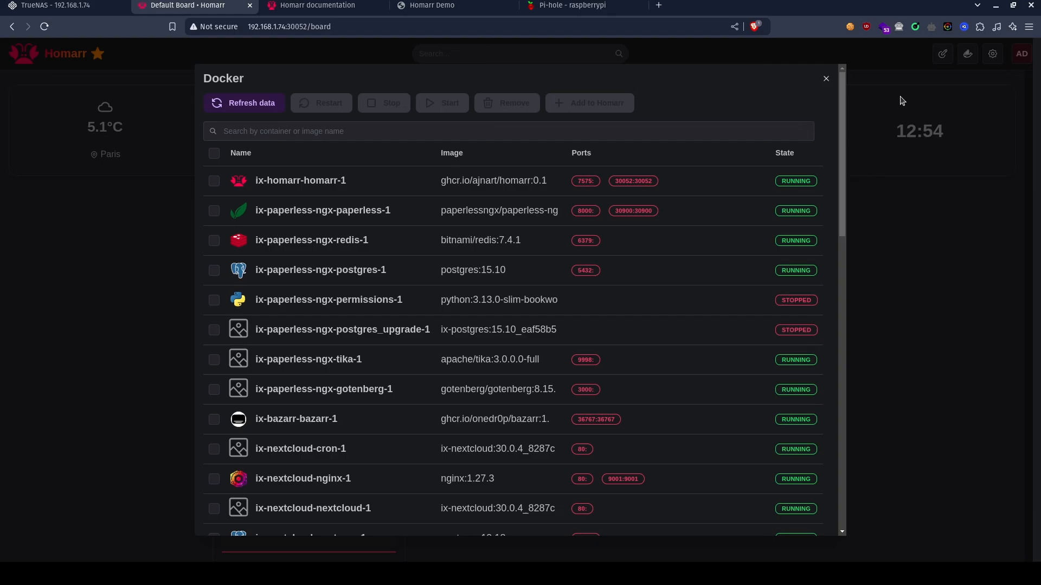
pyautogui.scroll(-15, 580, 345)
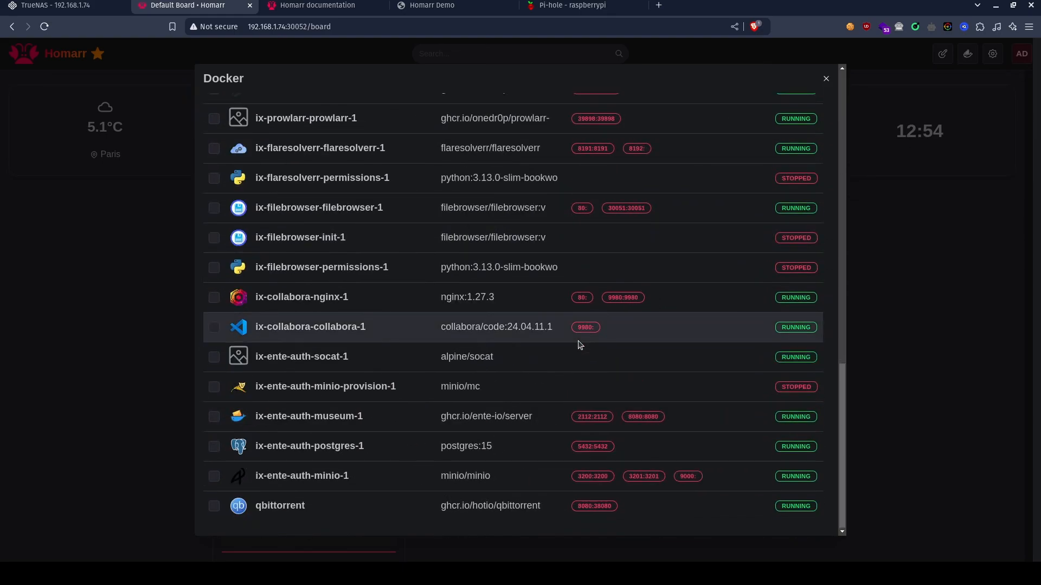
pyautogui.scroll(10, 580, 345)
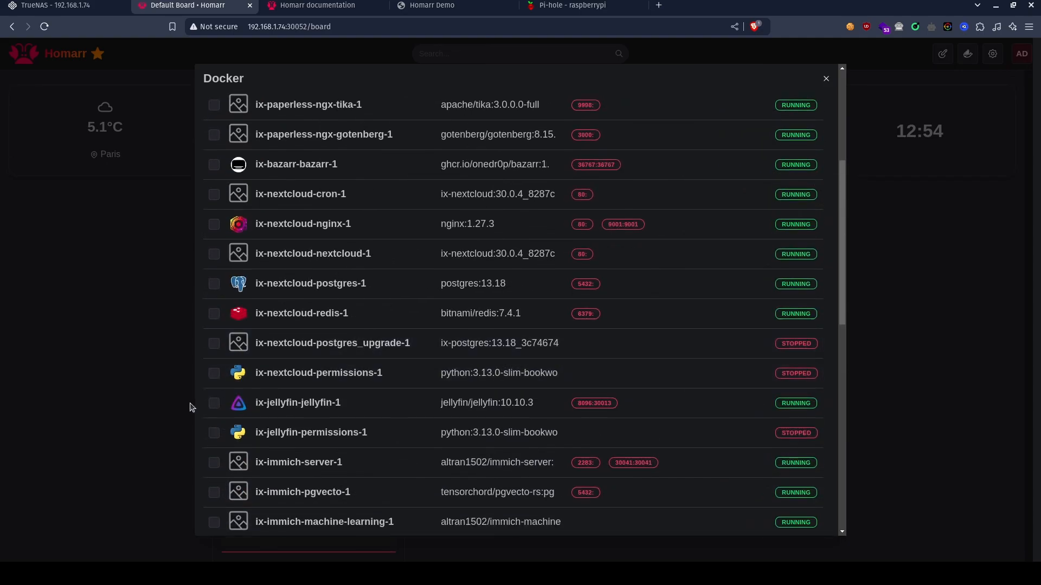
pyautogui.click(213, 402)
pyautogui.scroll(-3, 410, 320)
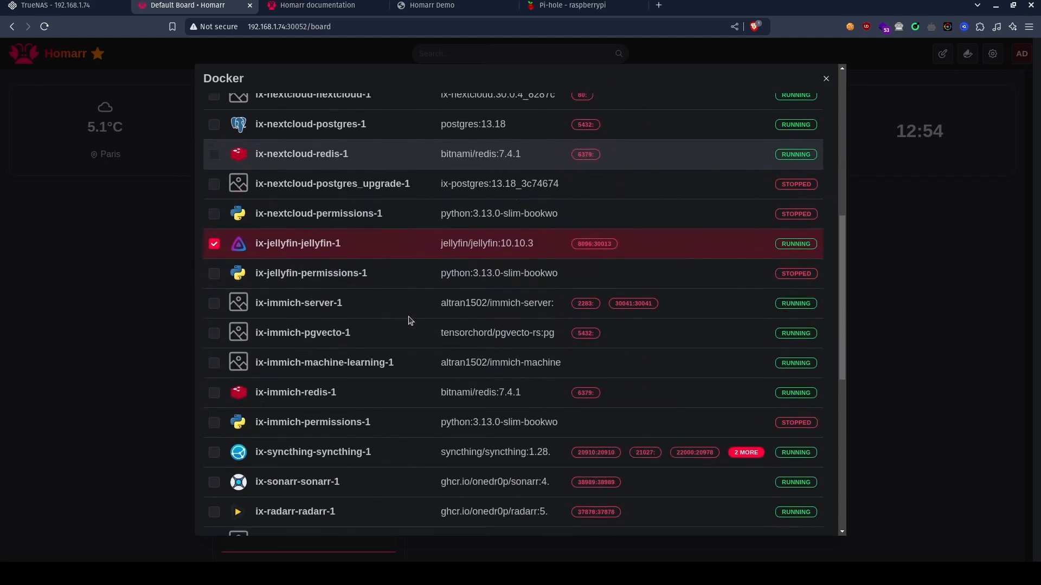
pyautogui.scroll(8, 410, 320)
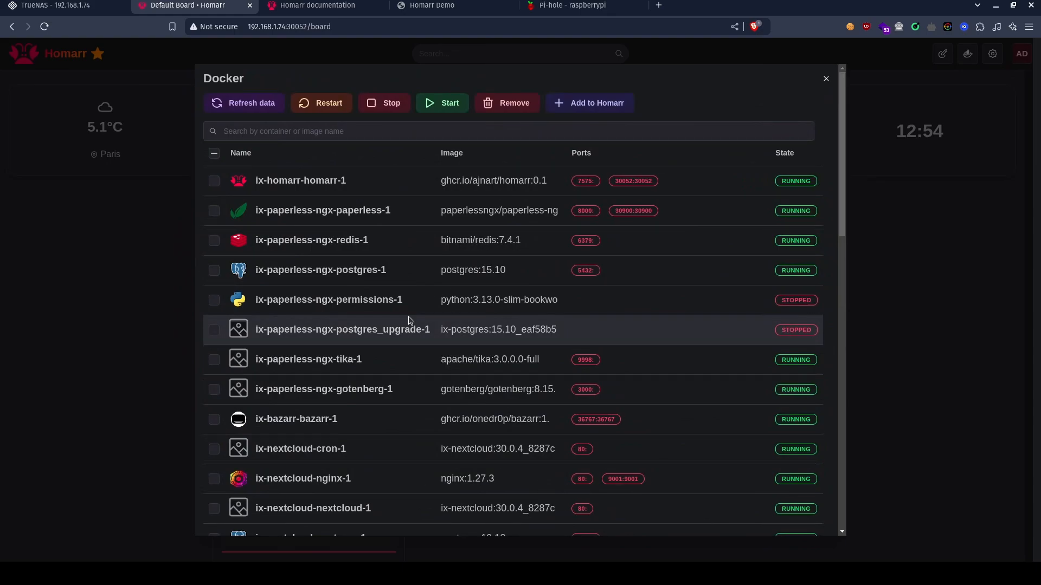
pyautogui.click(213, 210)
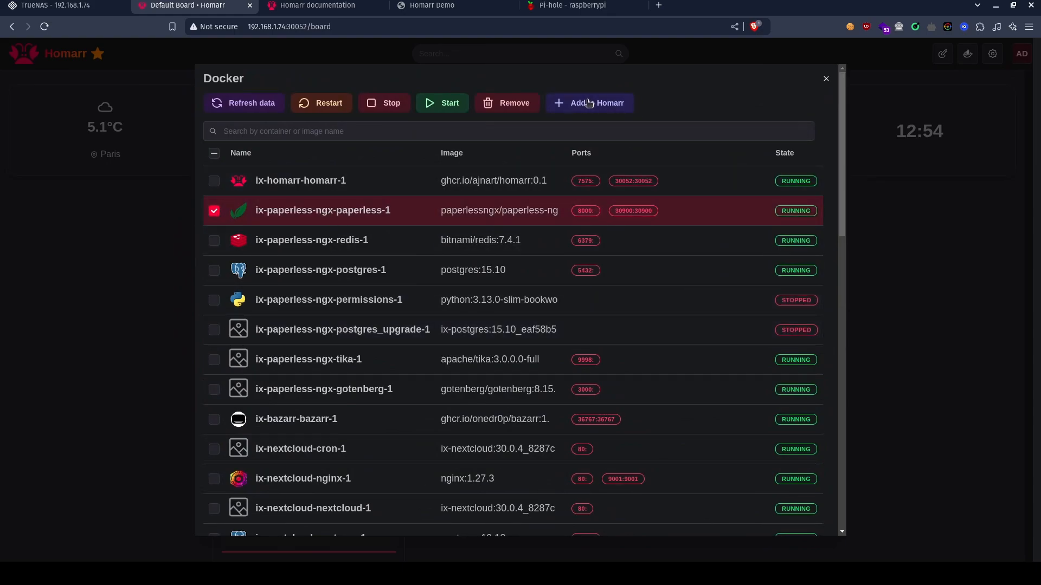
# Add the selected containers as apps to the default board and close the Docker container list.
pyautogui.click(589, 103)
pyautogui.click(498, 152)
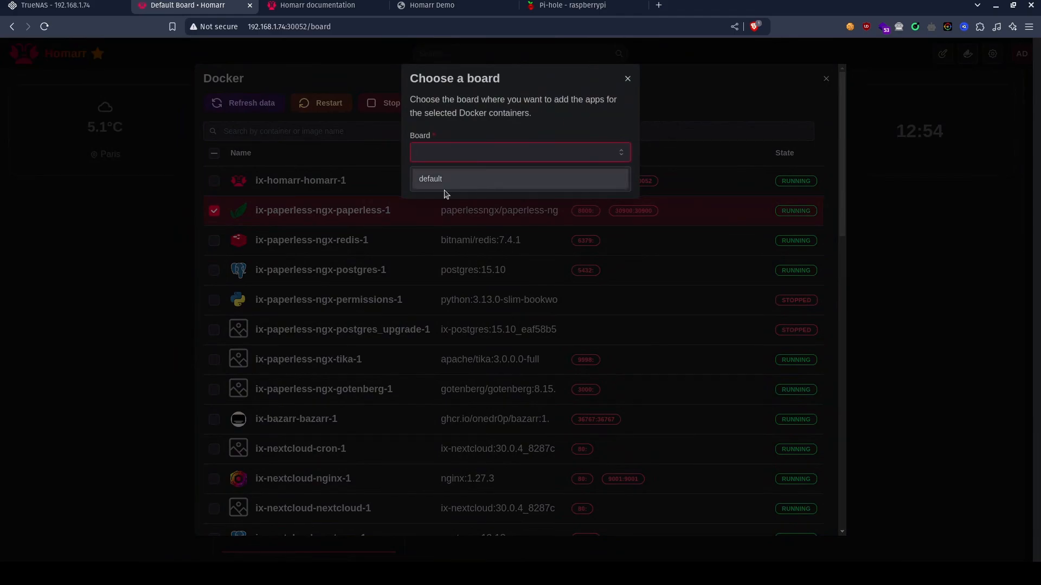
pyautogui.click(478, 173)
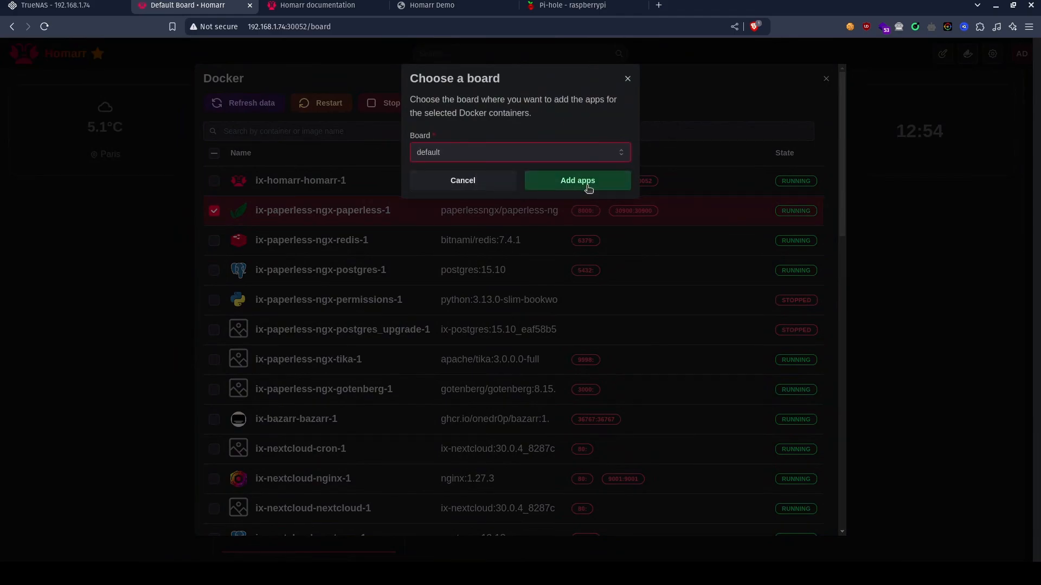
pyautogui.click(589, 186)
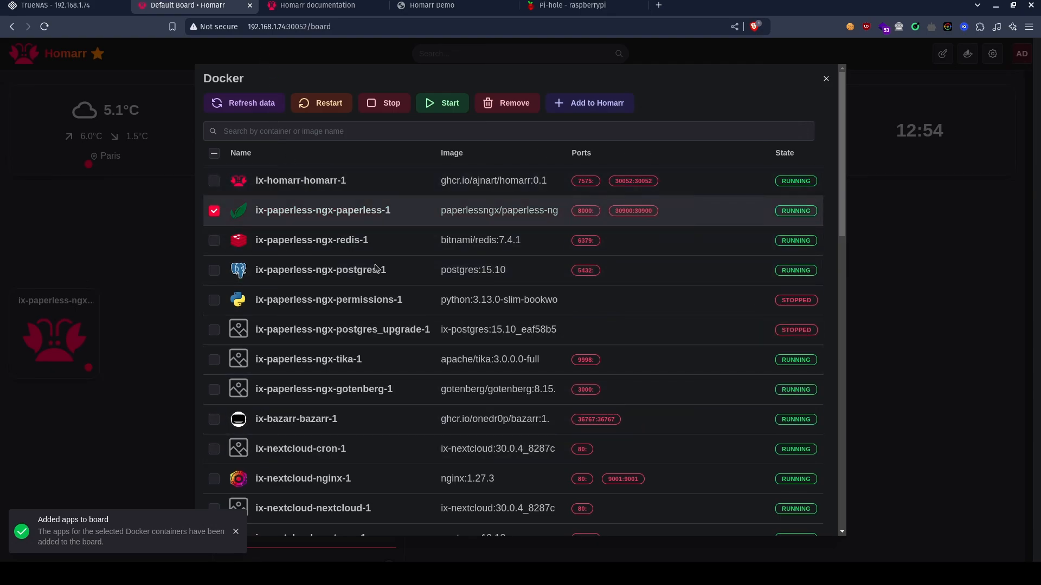
pyautogui.scroll(-12, 705, 379)
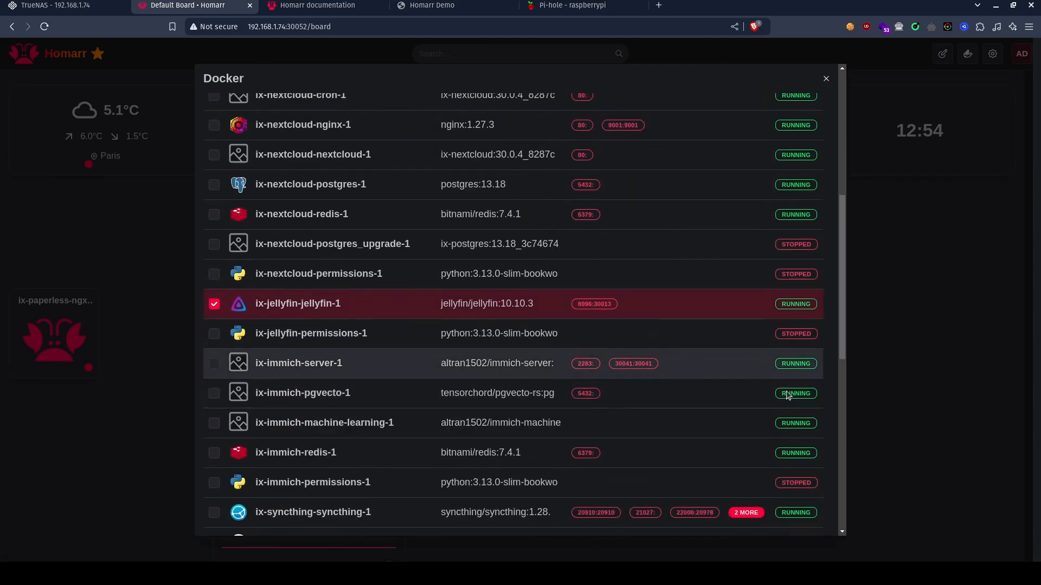
pyautogui.click(890, 307)
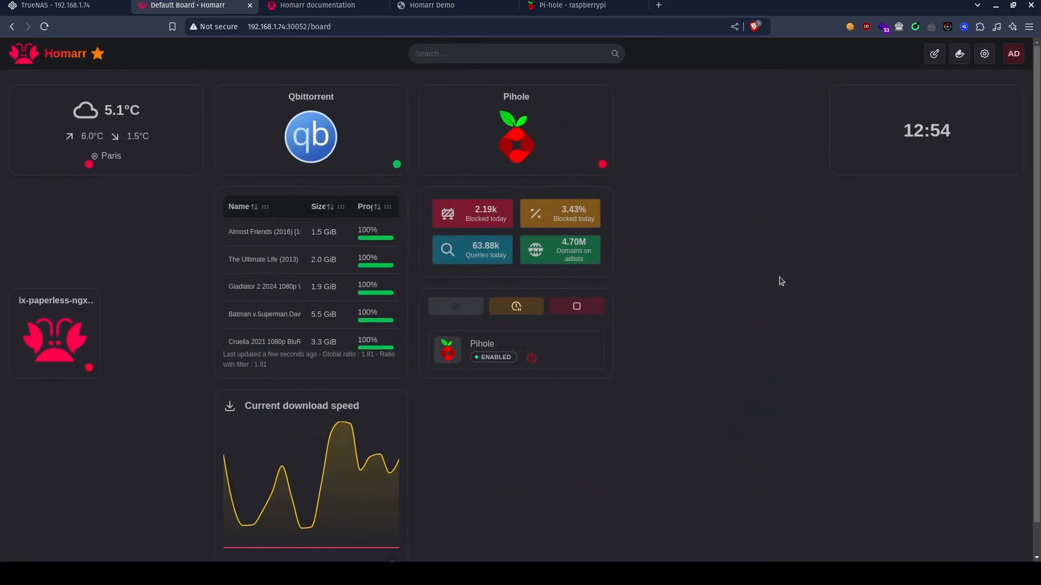
pyautogui.scroll(-1, 653, 276)
pyautogui.scroll(1, 654, 276)
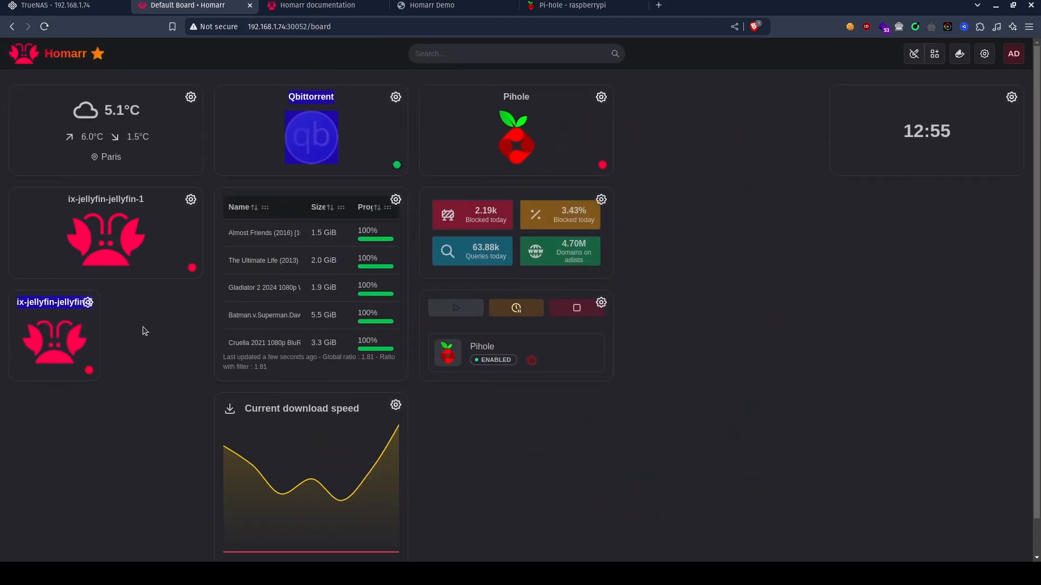
pyautogui.scroll(-1, 142, 327)
pyautogui.scroll(1, 143, 327)
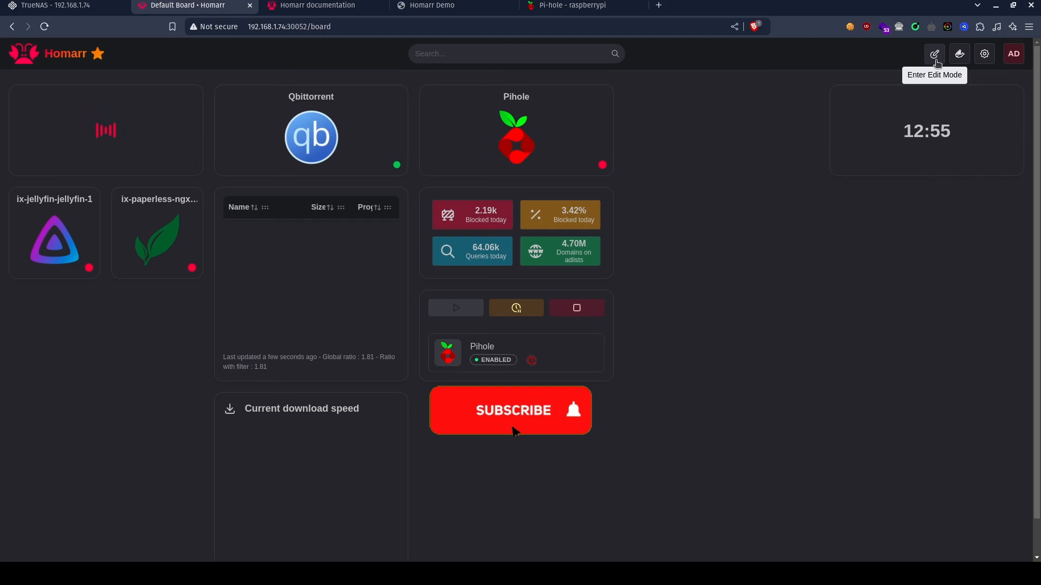
# Enter the board's edit mode and rename the ix-paperless-ngx-paperless-1 app as Paperless in its settings.
pyautogui.click(935, 60)
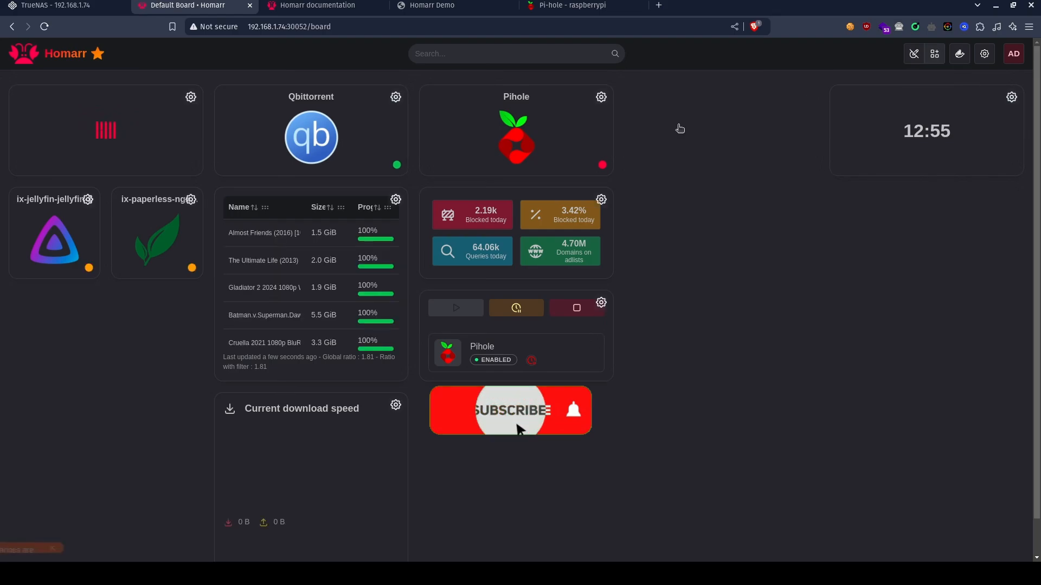
pyautogui.click(191, 201)
pyautogui.click(233, 170)
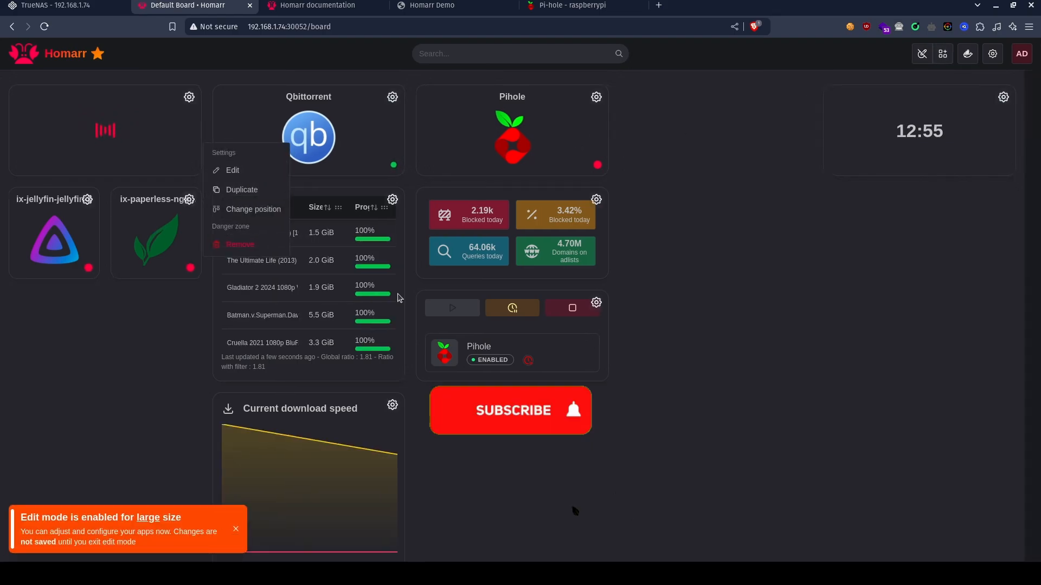
pyautogui.tripleClick(537, 271)
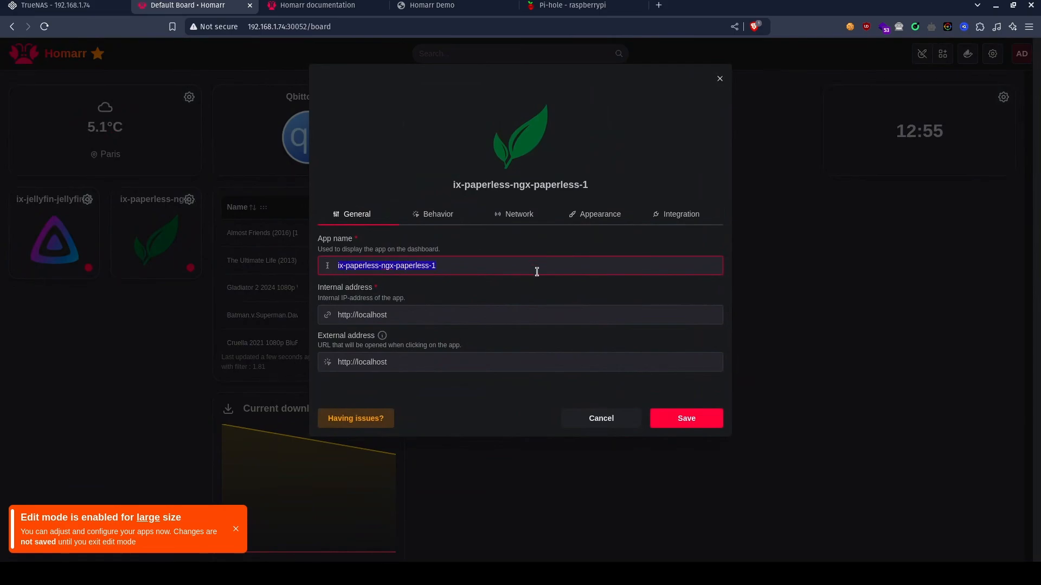
pyautogui.write('Pap')
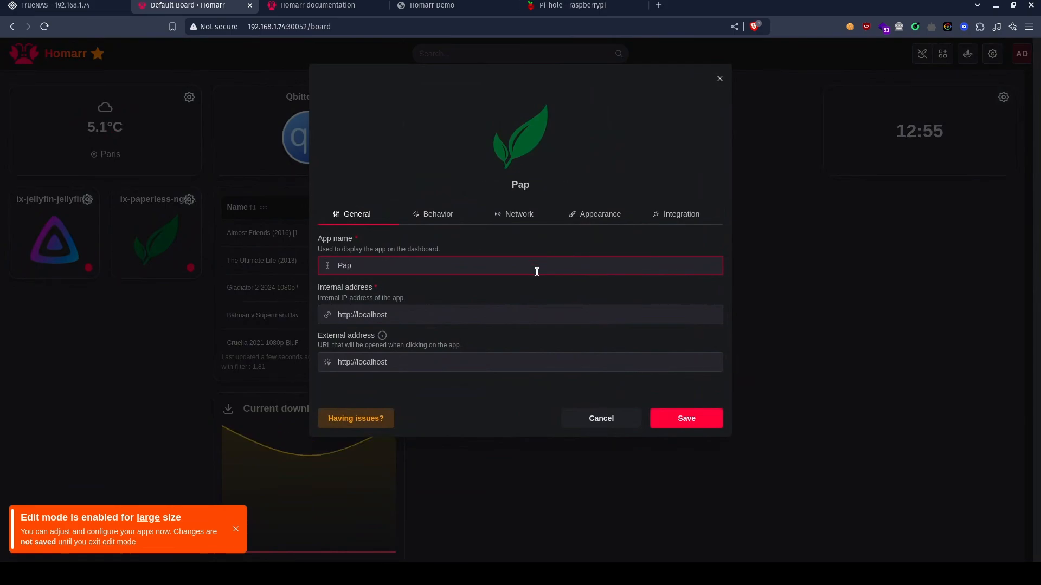
pyautogui.write('erless')
pyautogui.moveTo(387, 317); pyautogui.dragTo(358, 316)
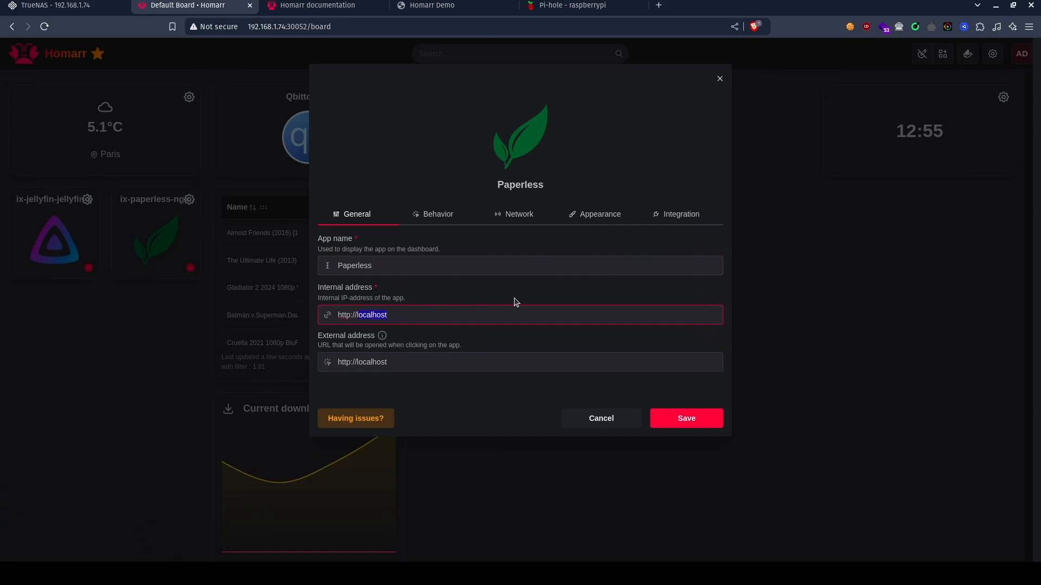
pyautogui.press('BackSpace')
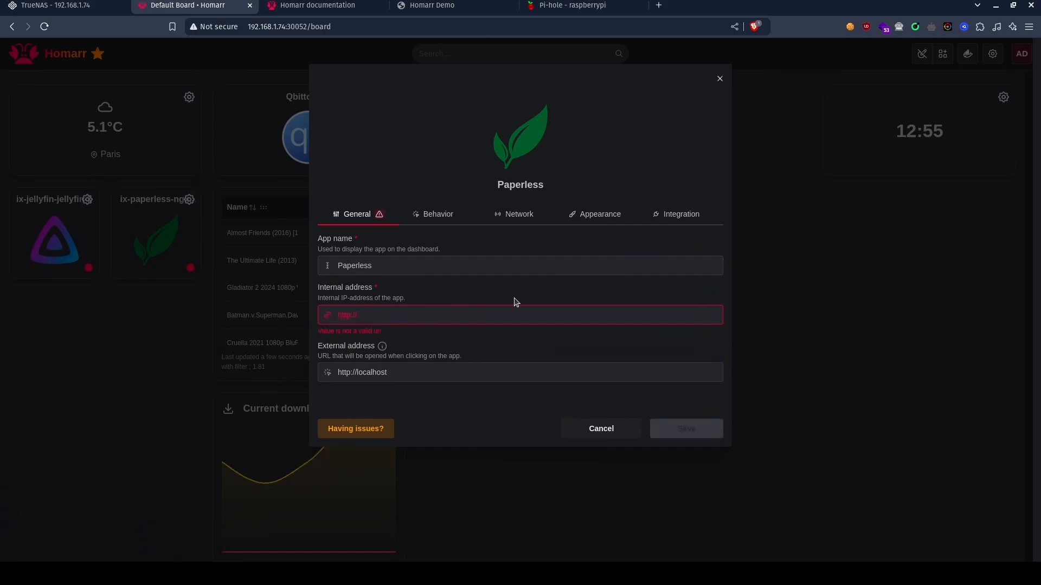
pyautogui.write('192.168.1.')
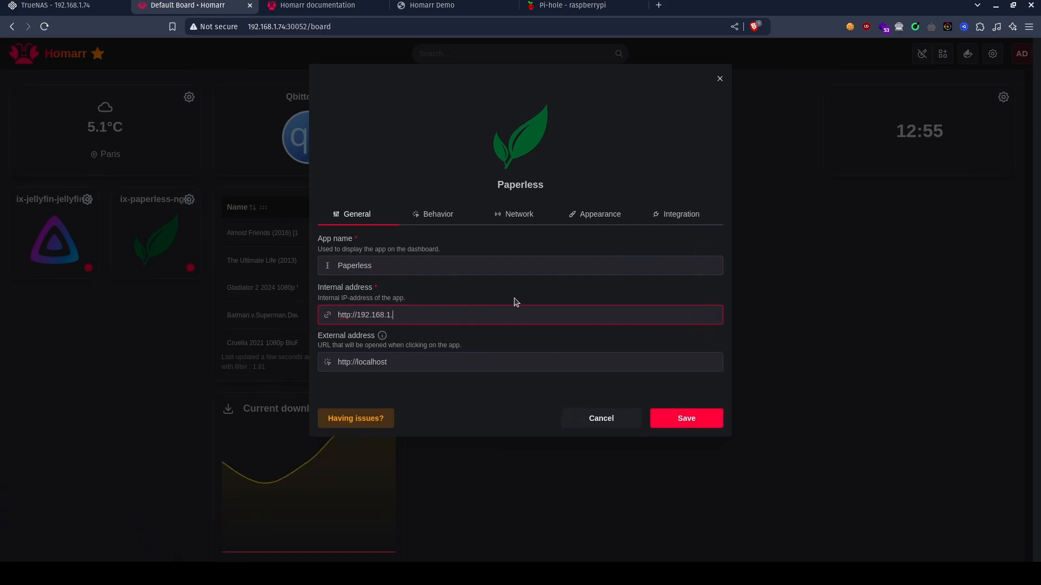
pyautogui.write('74:')
pyautogui.write('30900/dashboard')
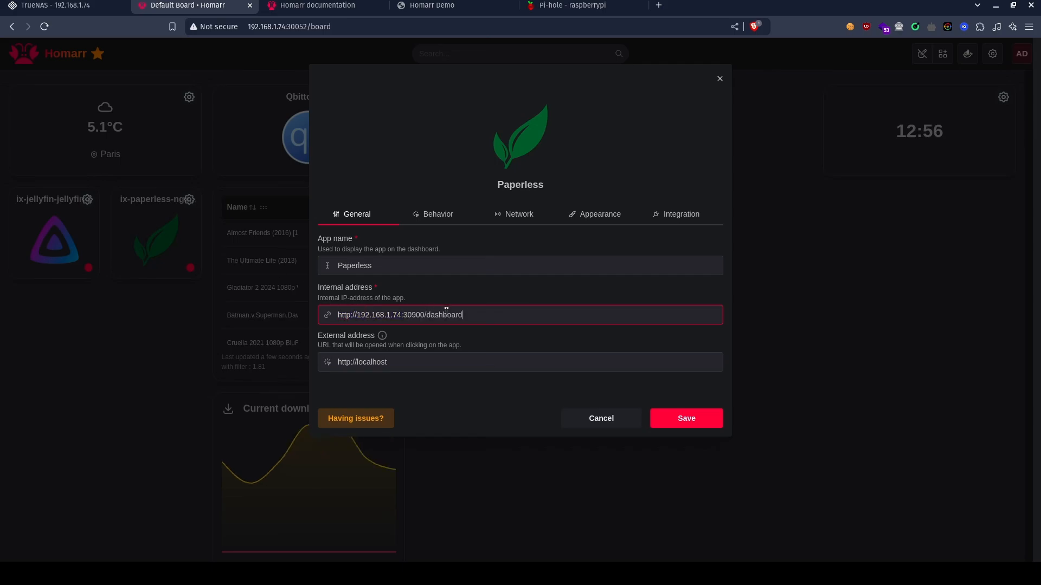
pyautogui.doubleClick(432, 316)
pyautogui.press('BackSpace')
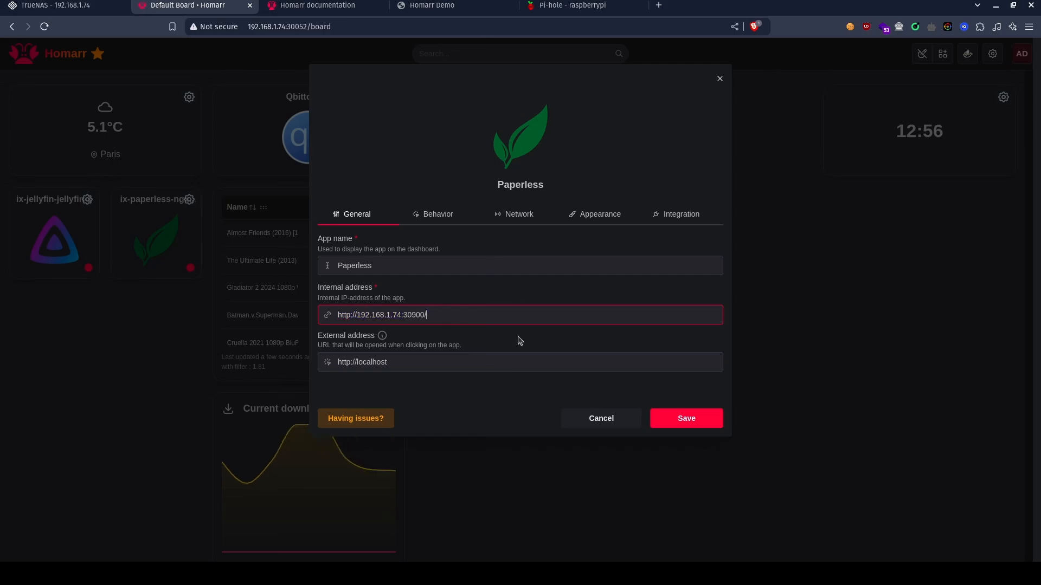
pyautogui.press('Tab')
pyautogui.write('http://192.168.1.74:30900/dashboard')
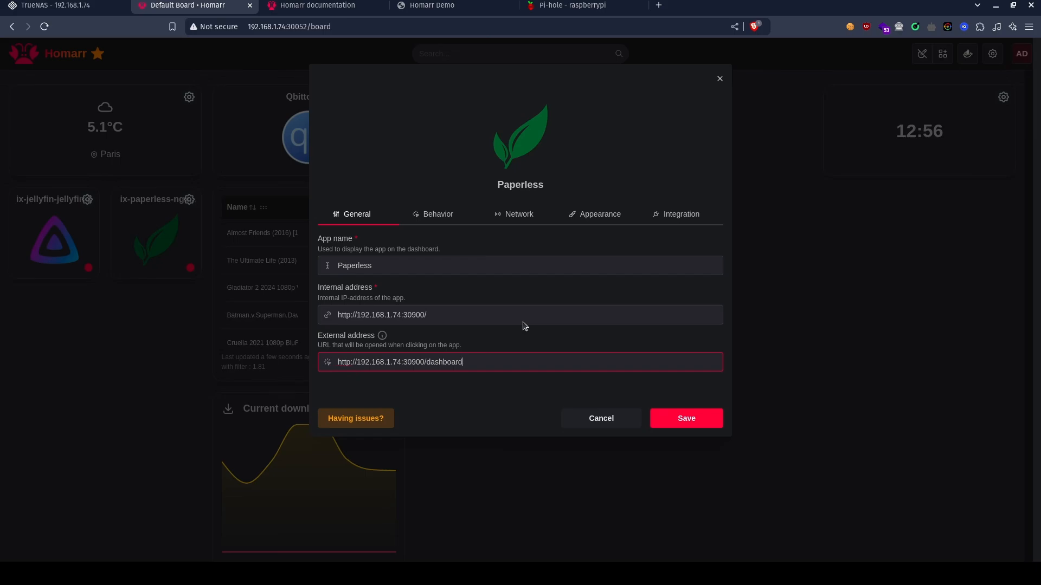